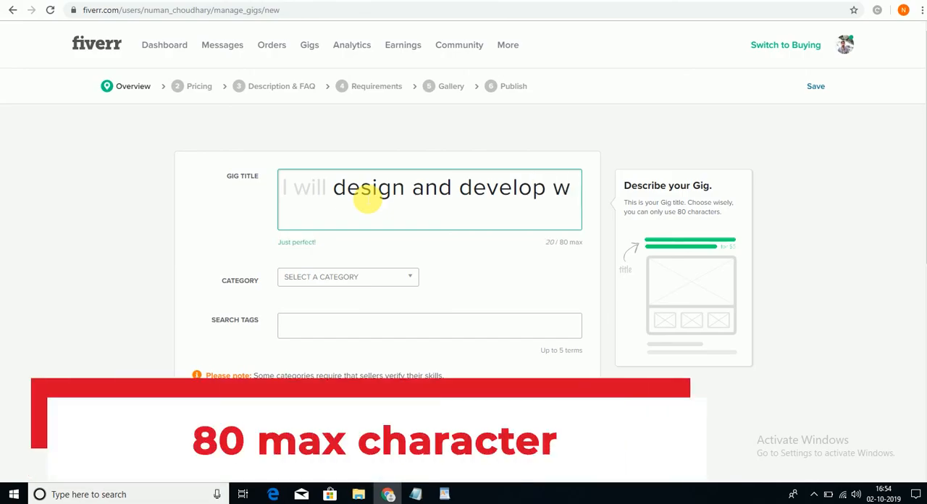
# - Complete the gig title so it reads "design and develop full WordPress website"
pyautogui.press('BackSpace')
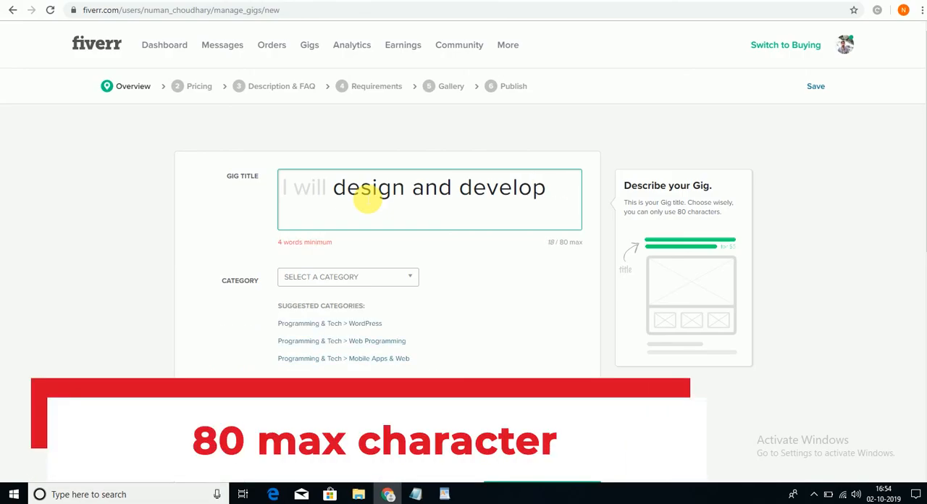
pyautogui.write('Wor')
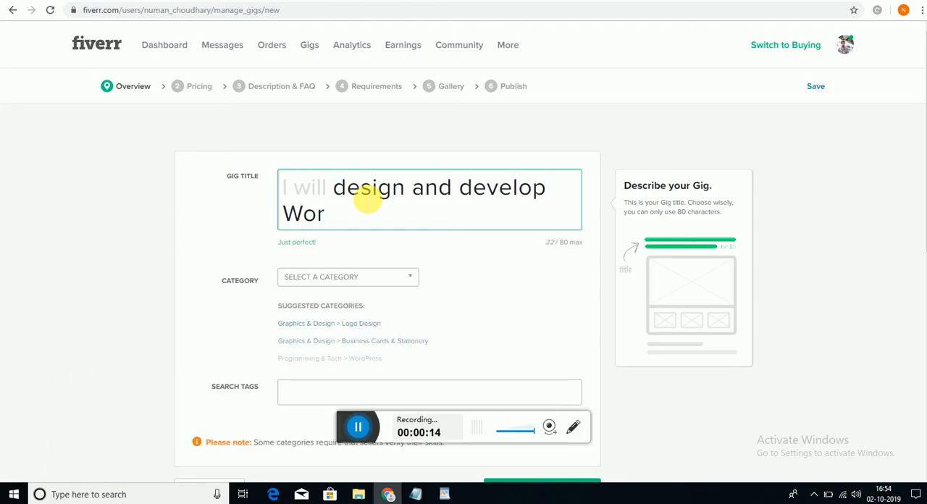
pyautogui.write('dp')
pyautogui.press('BackSpace')
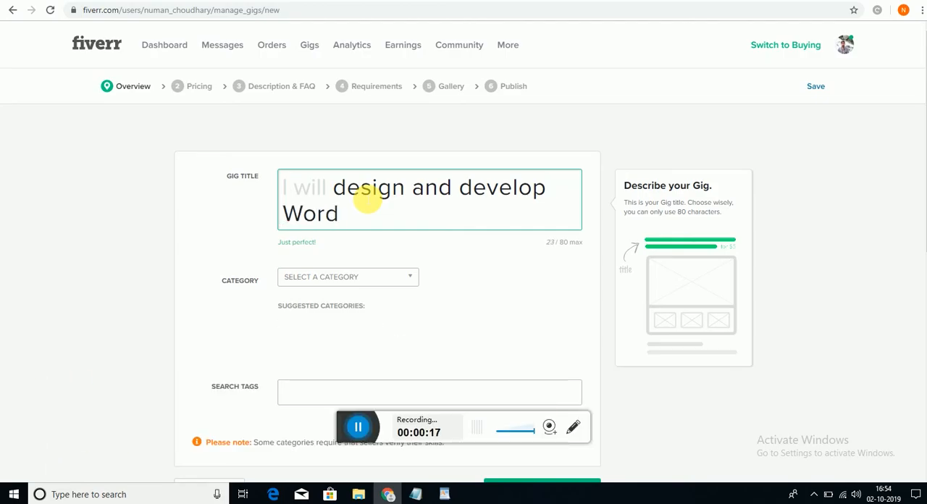
pyautogui.write('Prew')
pyautogui.press('BackSpace')
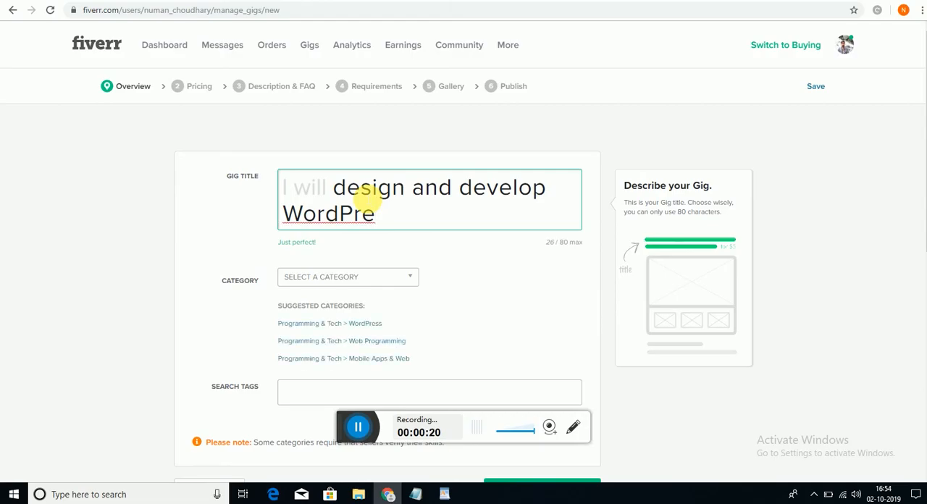
pyautogui.write('ss')
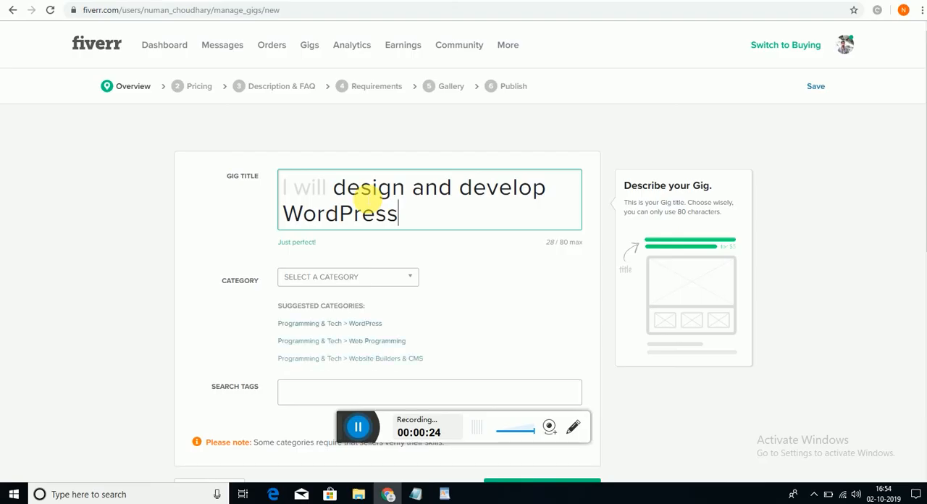
pyautogui.write(' website')
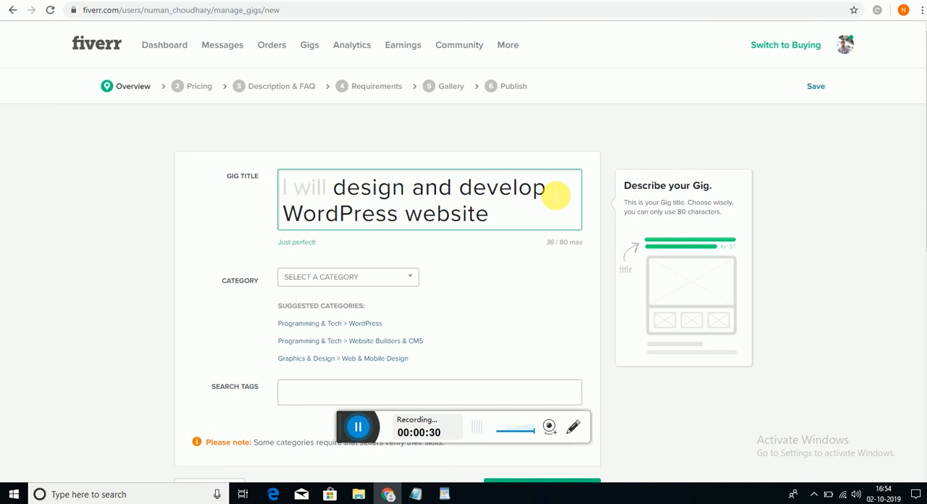
pyautogui.write('full')
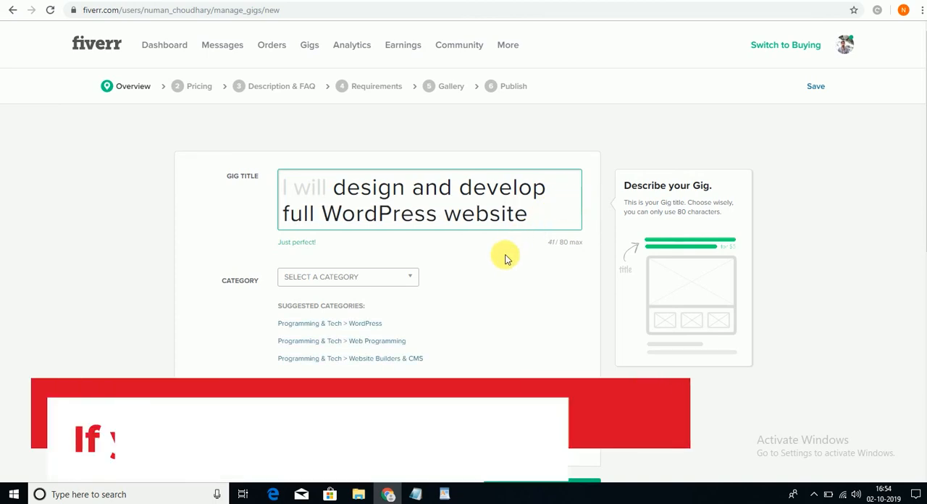
# - Set the gig's category to Programming & Tech and its subcategory to WordPress
pyautogui.click(390, 281)
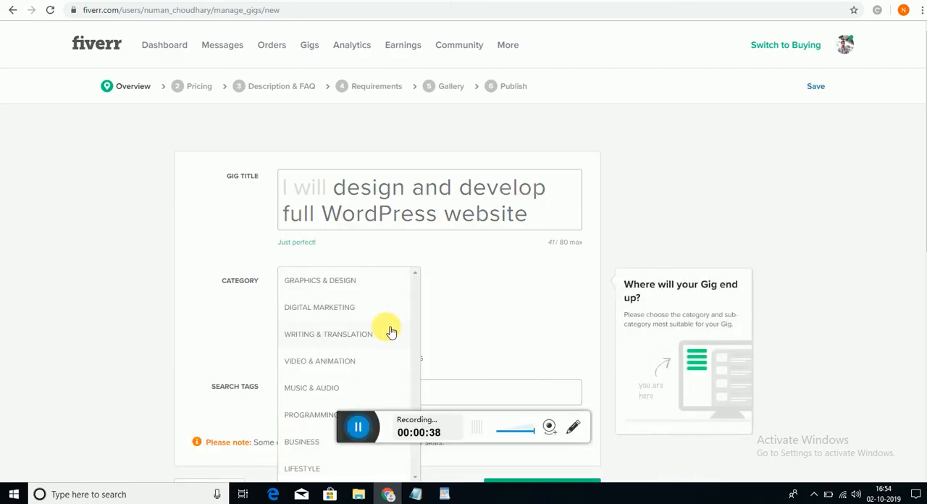
pyautogui.click(311, 415)
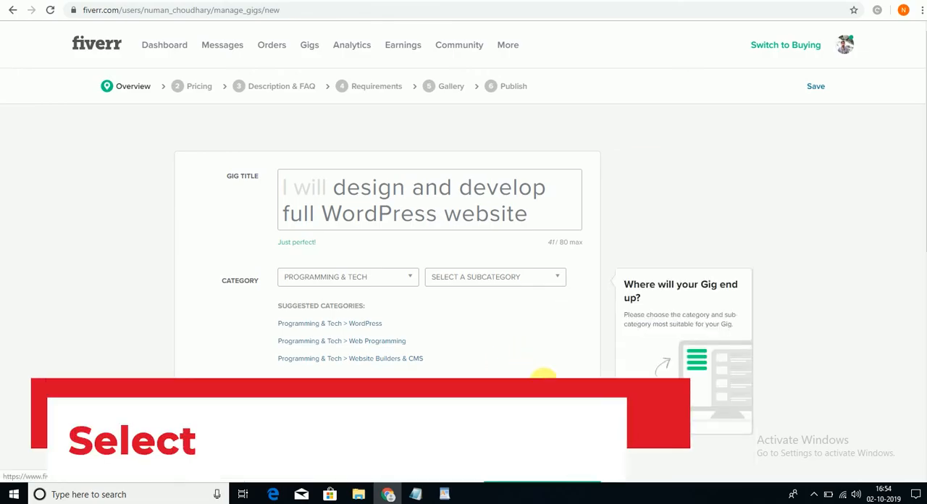
pyautogui.click(517, 281)
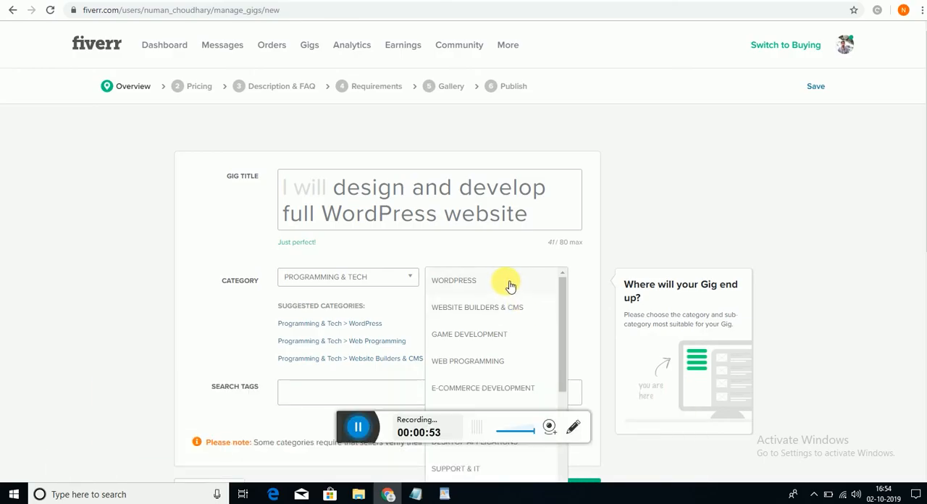
pyautogui.click(511, 283)
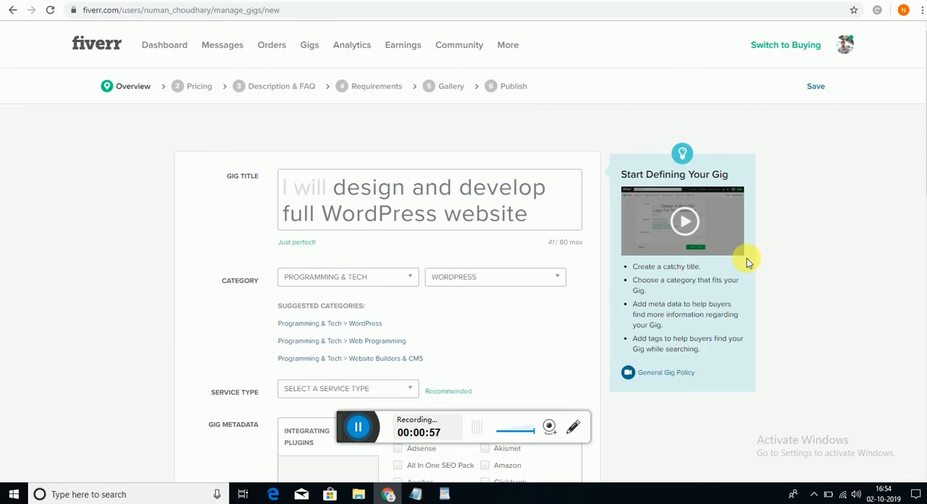
# - Choose Full Website Creation as the gig's service type
pyautogui.scroll(-1, 748, 263)
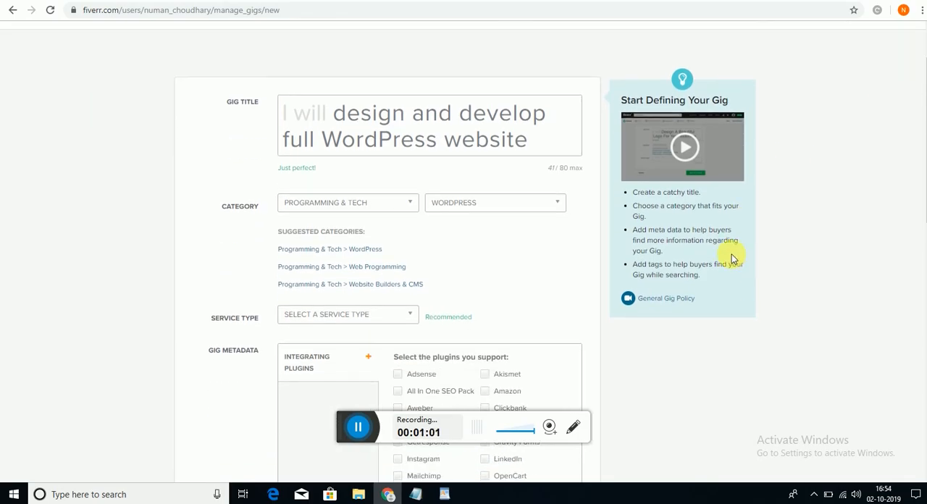
pyautogui.click(384, 320)
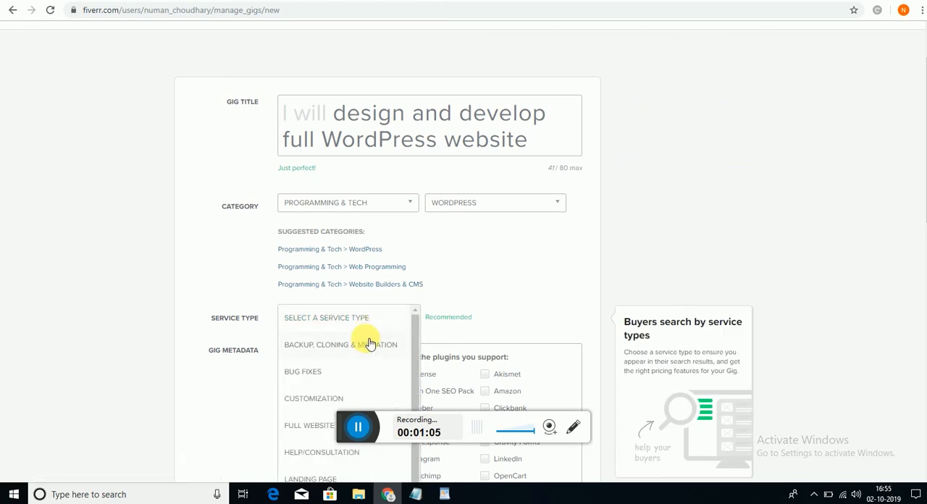
pyautogui.click(323, 424)
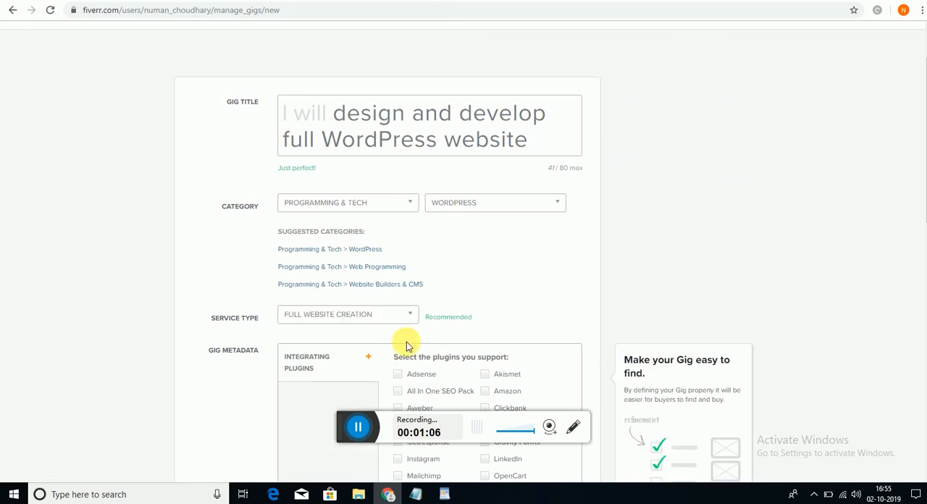
# - Mark Contact Form 7, WordPress SEO By Yoast, WooCommerce and Instagram as supported plugins in the gig metadata
pyautogui.scroll(-4, 497, 313)
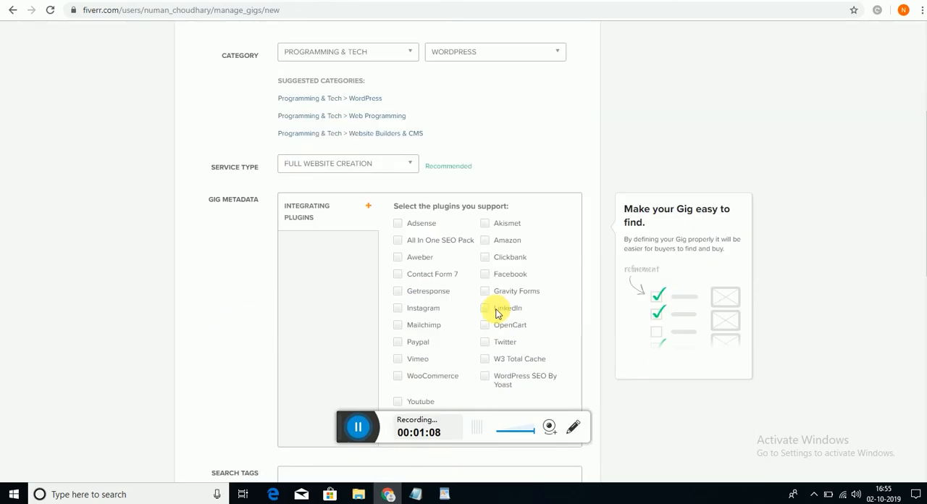
pyautogui.scroll(-1, 497, 313)
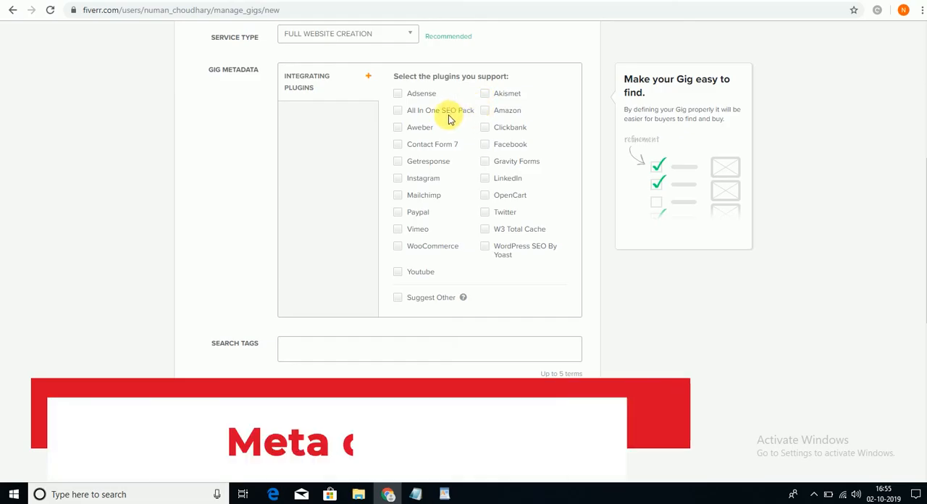
pyautogui.click(413, 146)
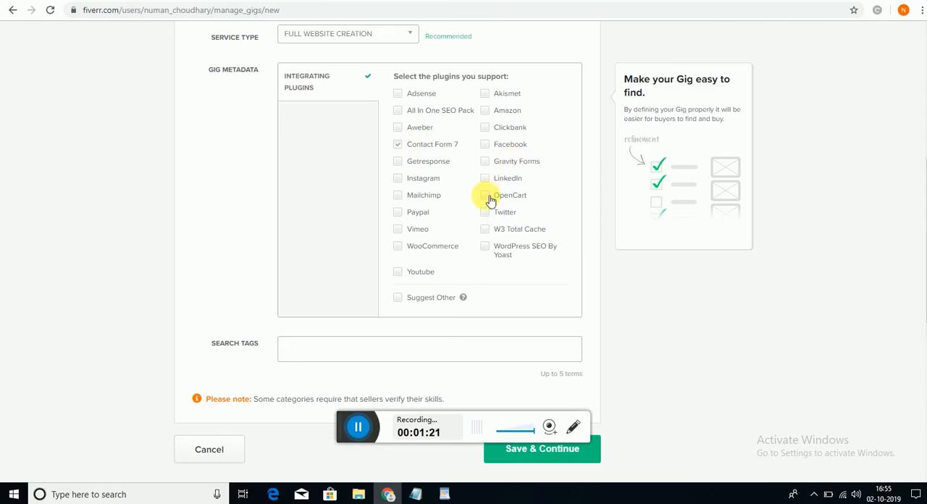
pyautogui.click(492, 250)
pyautogui.click(404, 249)
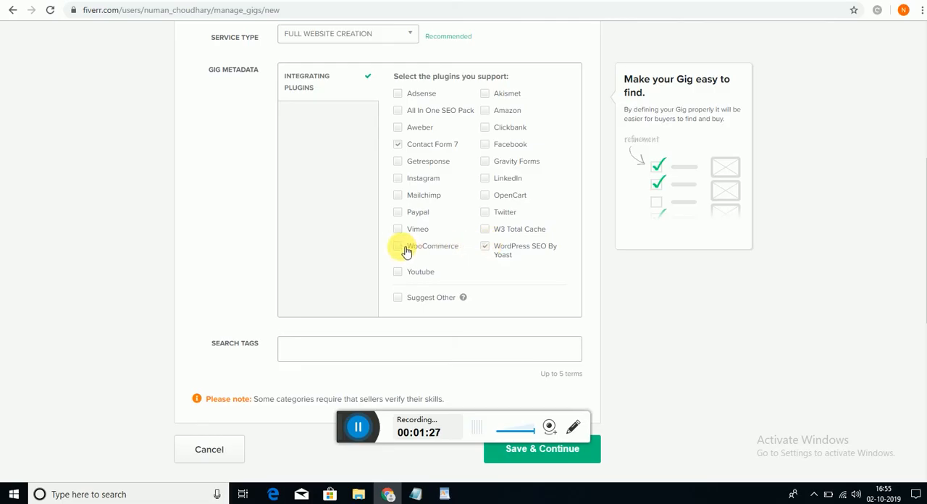
pyautogui.click(398, 178)
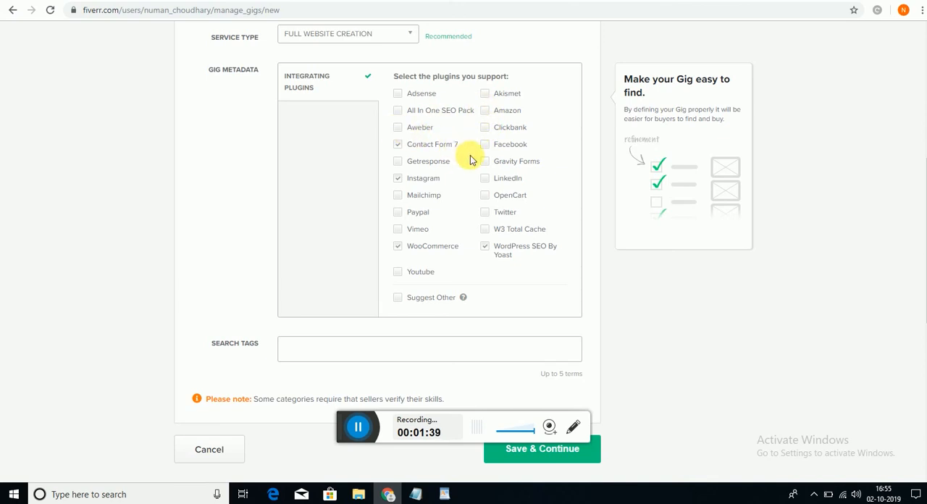
pyautogui.click(485, 247)
# - Copy "wordpress website" from the tag list in the Notepad notes and add it as the gig's first search tag
pyautogui.click(307, 354)
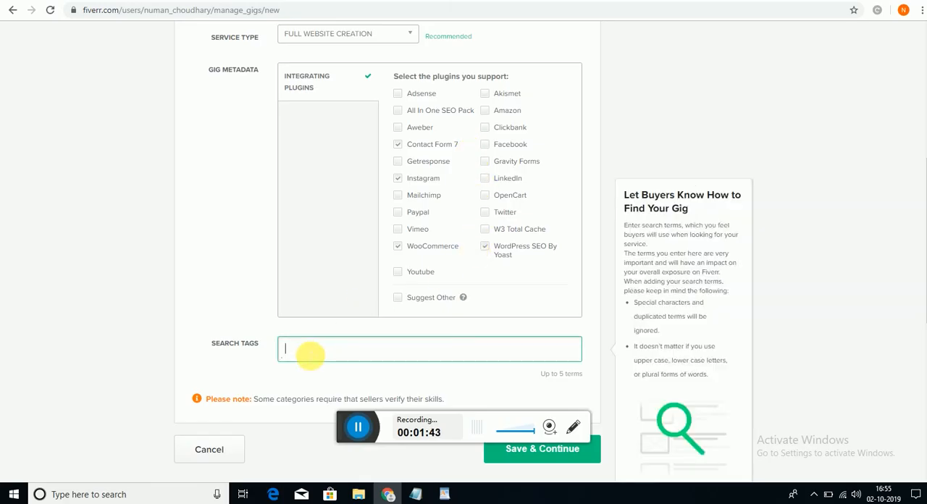
pyautogui.click(415, 494)
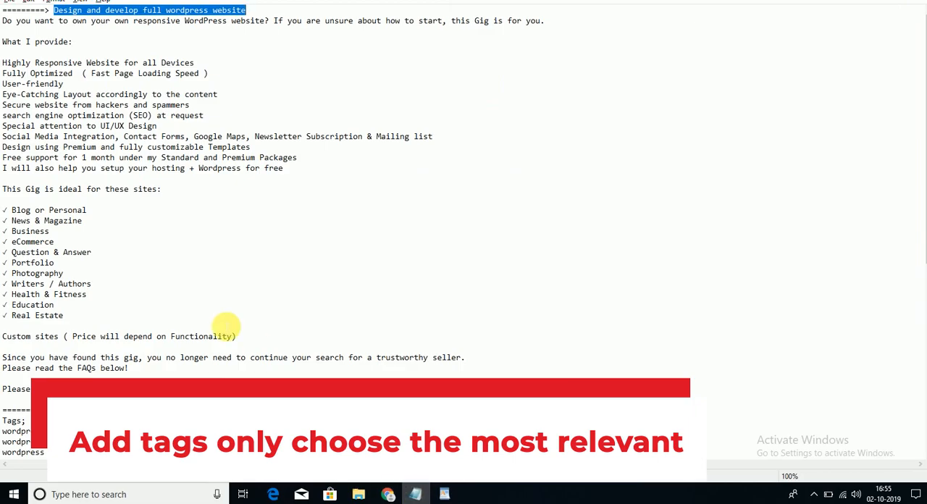
pyautogui.moveTo(82, 431); pyautogui.dragTo(7, 432)
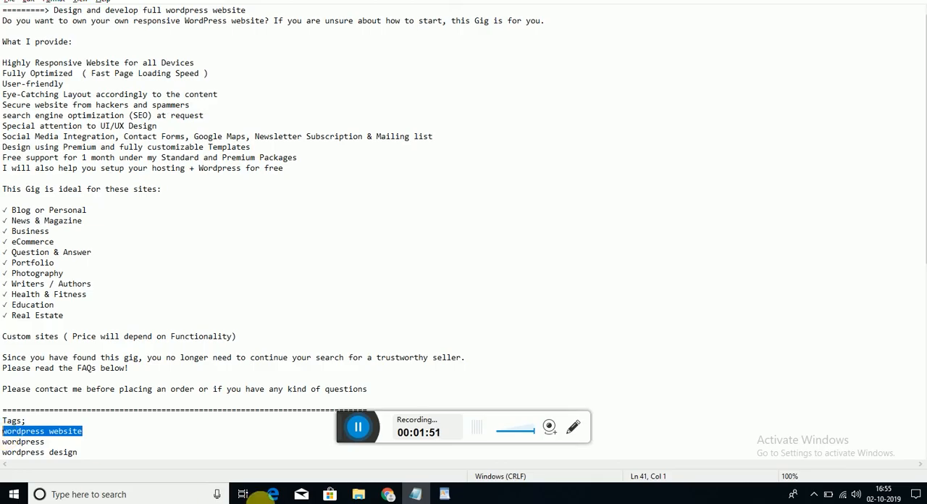
pyautogui.click(388, 494)
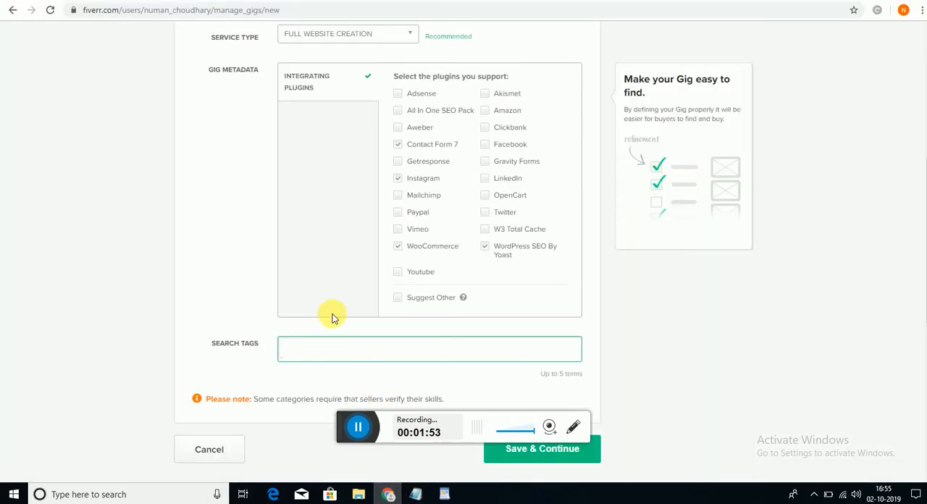
pyautogui.write('wordpress website')
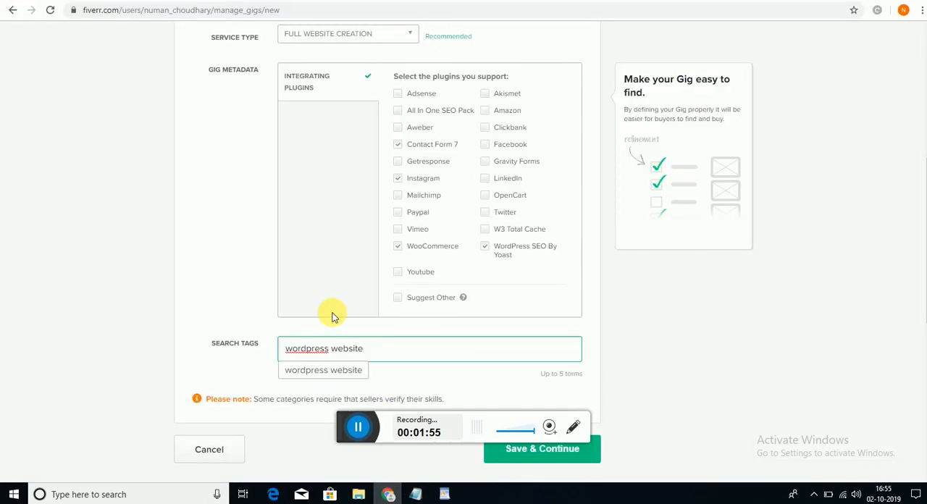
pyautogui.click(339, 371)
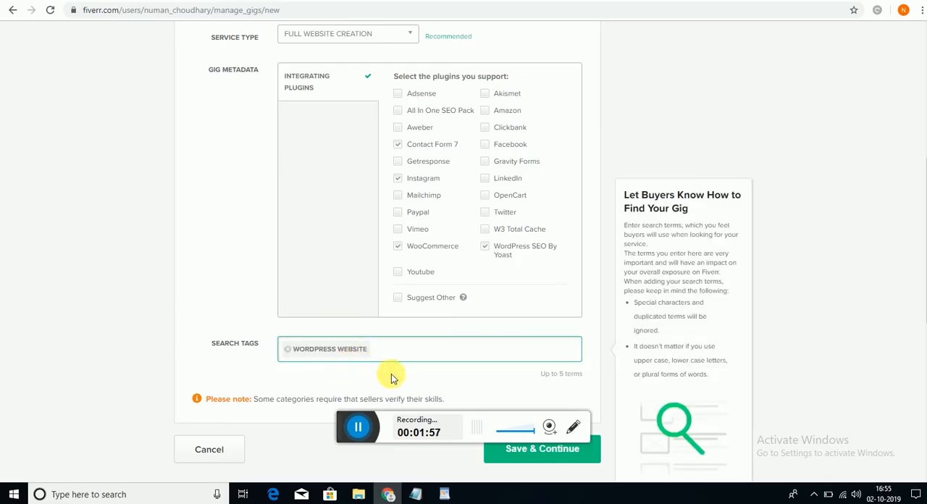
# - Return to the Notepad notes and select the tag "wordpress" in the tag list
pyautogui.click(415, 494)
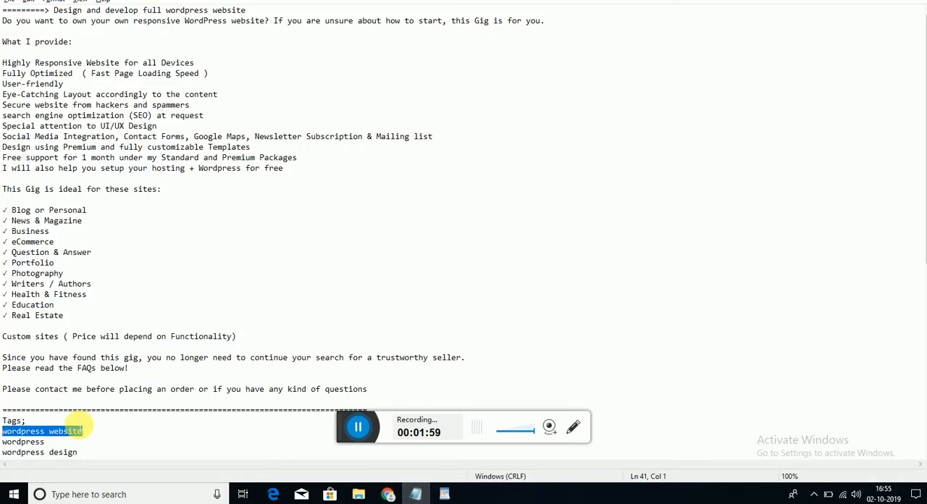
pyautogui.moveTo(45, 442); pyautogui.dragTo(6, 444)
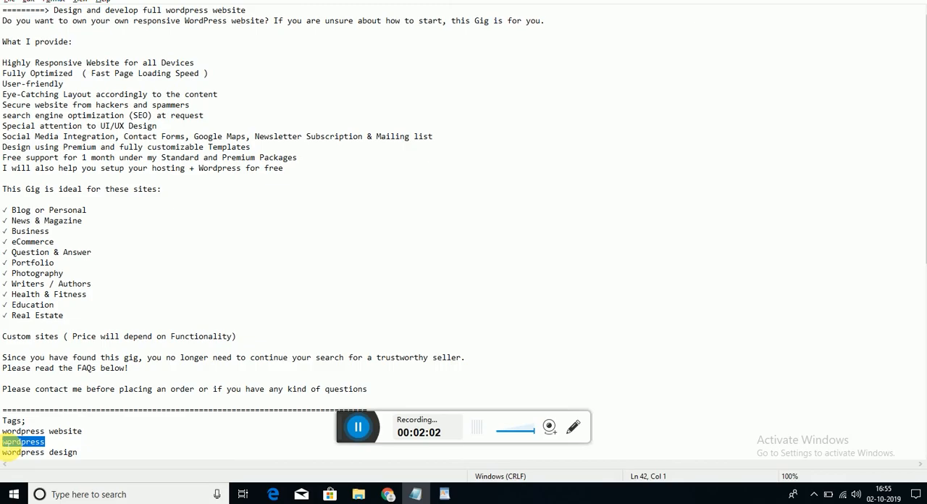
pyautogui.hotkey('ctrl', 'v')
pyautogui.hotkey('ctrl', 'v')
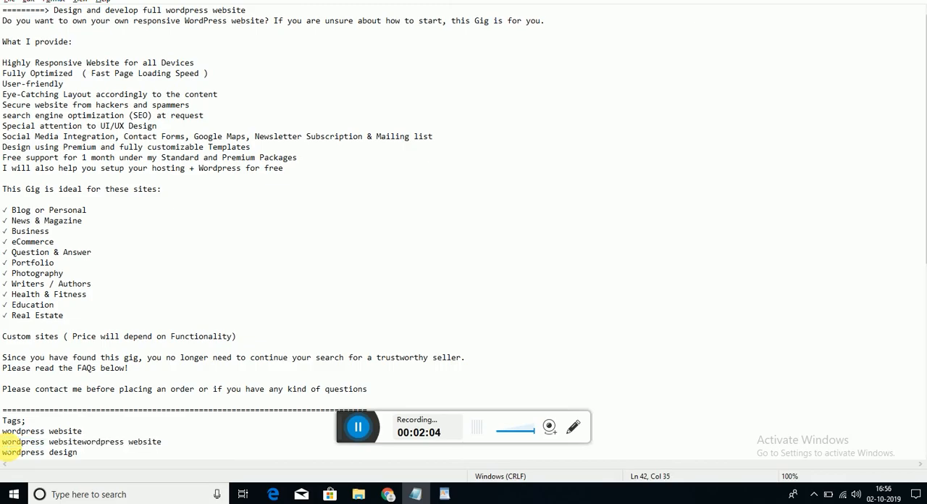
pyautogui.hotkey('ctrl', 'z')
pyautogui.hotkey('ctrl', 'c')
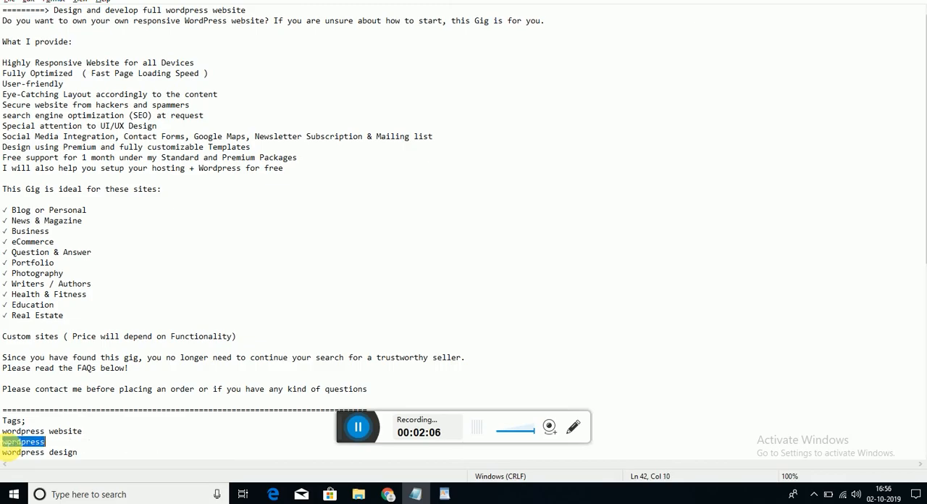
# - Switch back to the Fiverr gig form and add the copied "wordpress" as a second search tag
pyautogui.click(389, 494)
pyautogui.hotkey('ctrl', 'v')
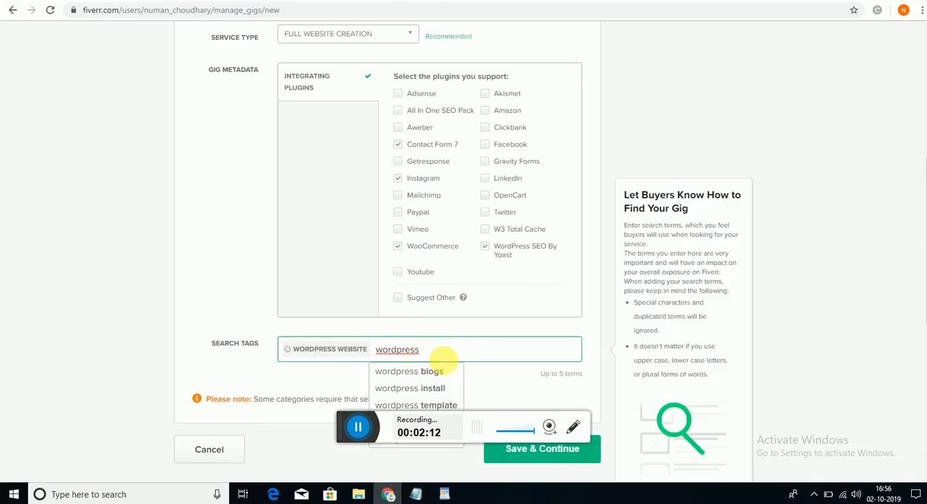
pyautogui.press('Return')
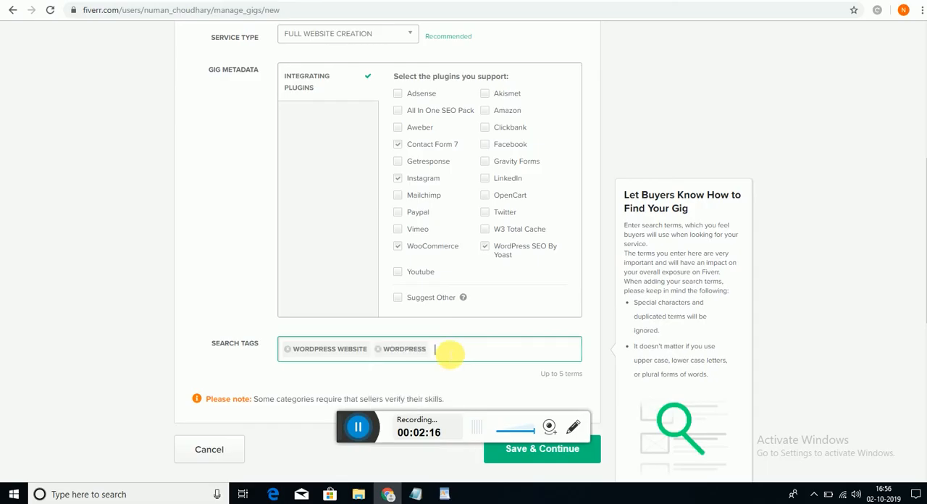
# - Copy "wordpress design" from the tag list in the Notepad notes and add it as the gig's third search tag
pyautogui.hotkey('alt', 'Tab')
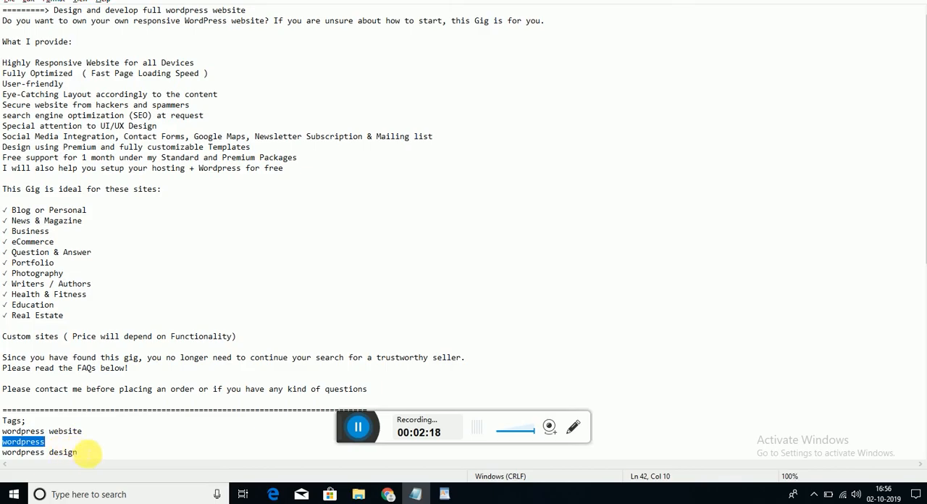
pyautogui.moveTo(77, 452); pyautogui.dragTo(4, 456)
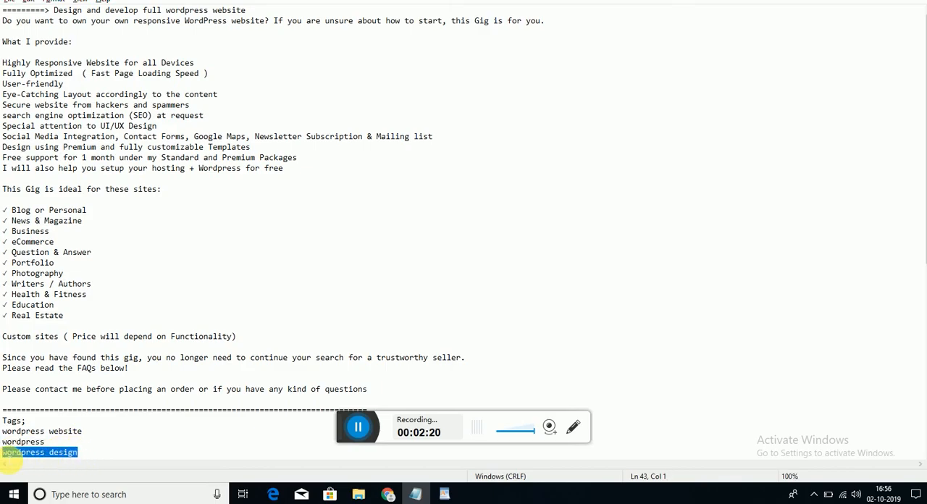
pyautogui.hotkey('alt', 'Tab')
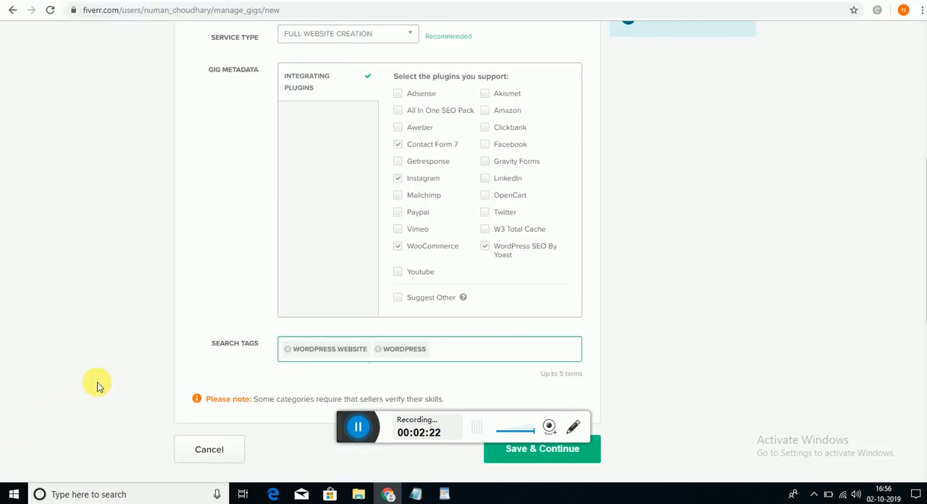
pyautogui.write('wordpress design')
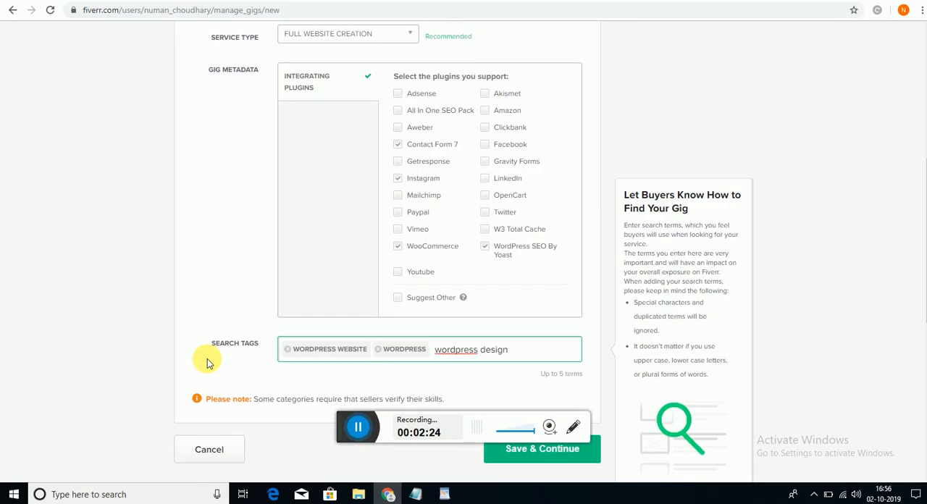
pyautogui.press('Return')
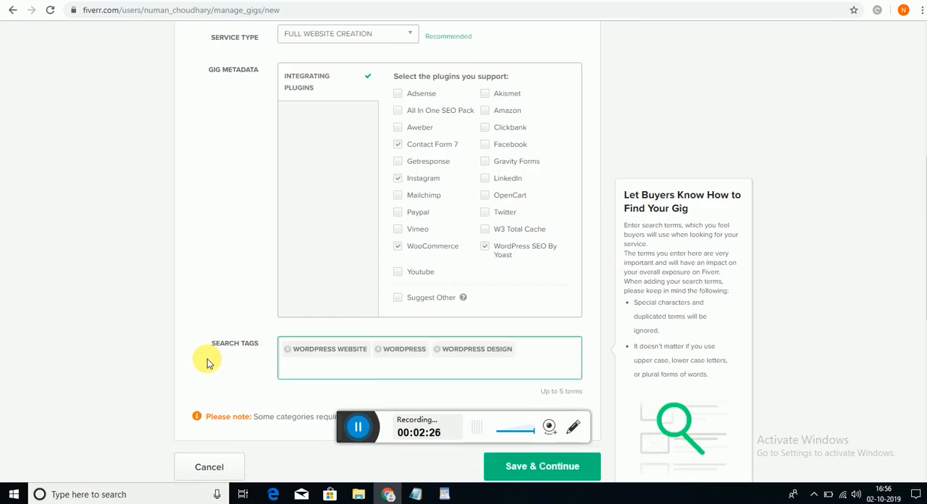
# - Copy "create website" from the tag list in the Notepad notes and add it as the gig's fourth search tag
pyautogui.hotkey('alt', 'Tab')
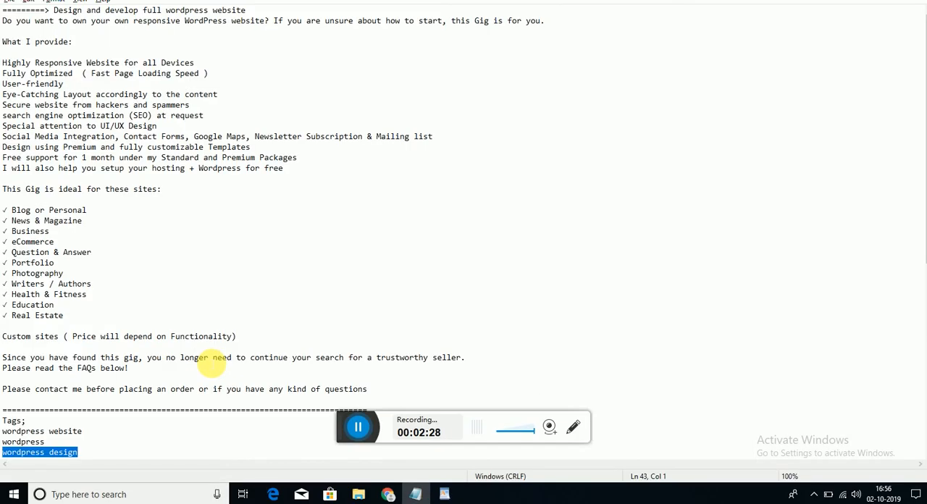
pyautogui.click(137, 433)
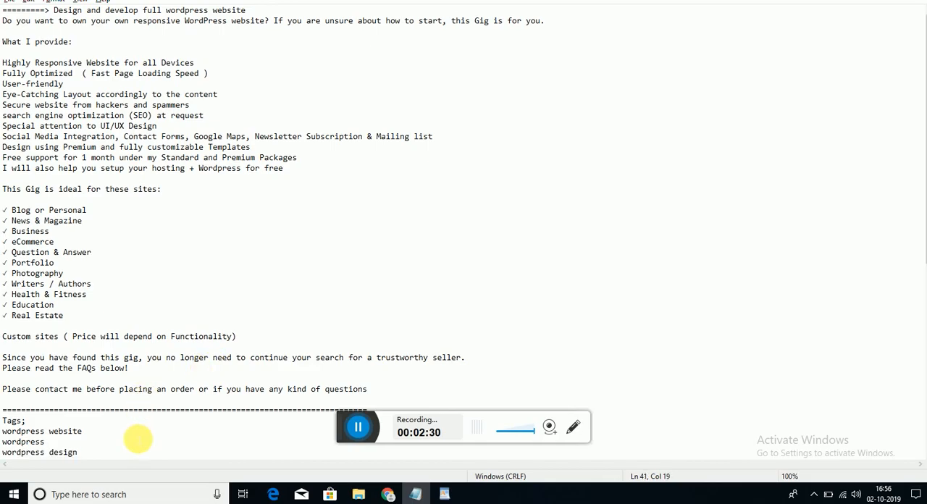
pyautogui.press('Down')
pyautogui.press('Down')
pyautogui.press('Down')
pyautogui.press('Down')
pyautogui.press('Down')
pyautogui.press('Down')
pyautogui.press('Down')
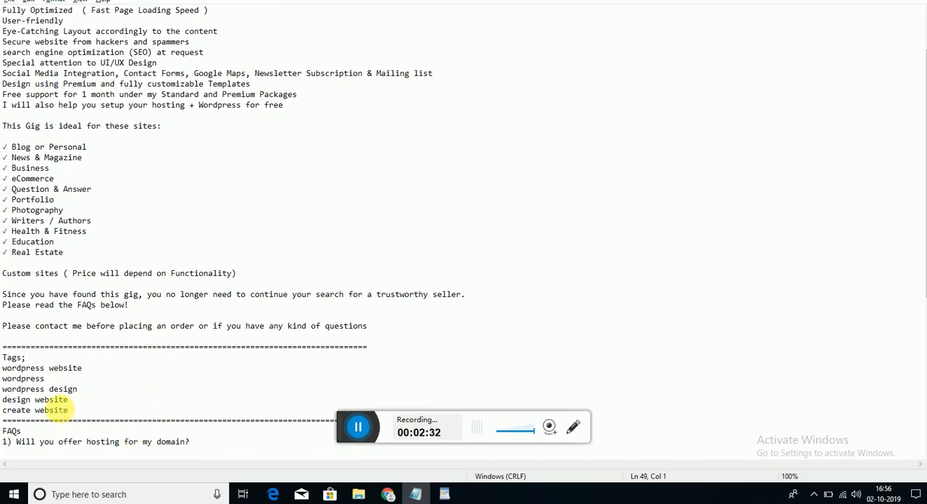
pyautogui.moveTo(79, 415); pyautogui.dragTo(11, 411)
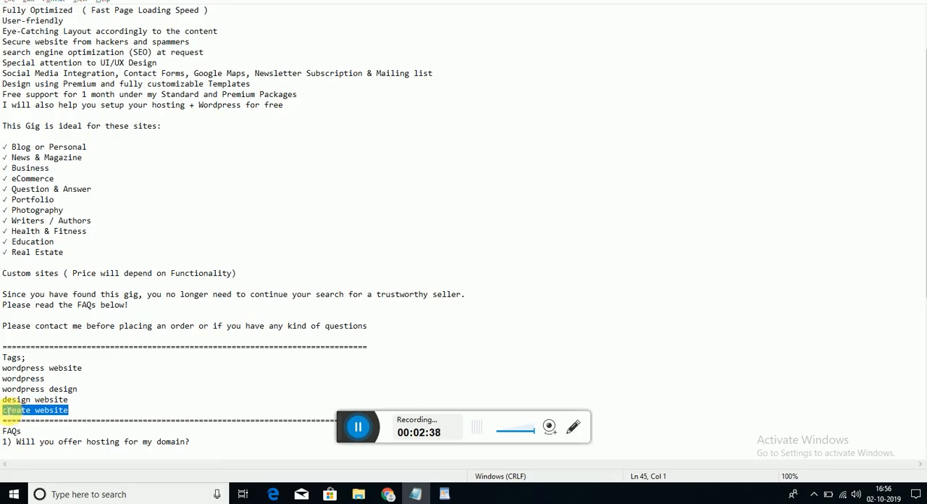
pyautogui.hotkey('alt', 'Tab')
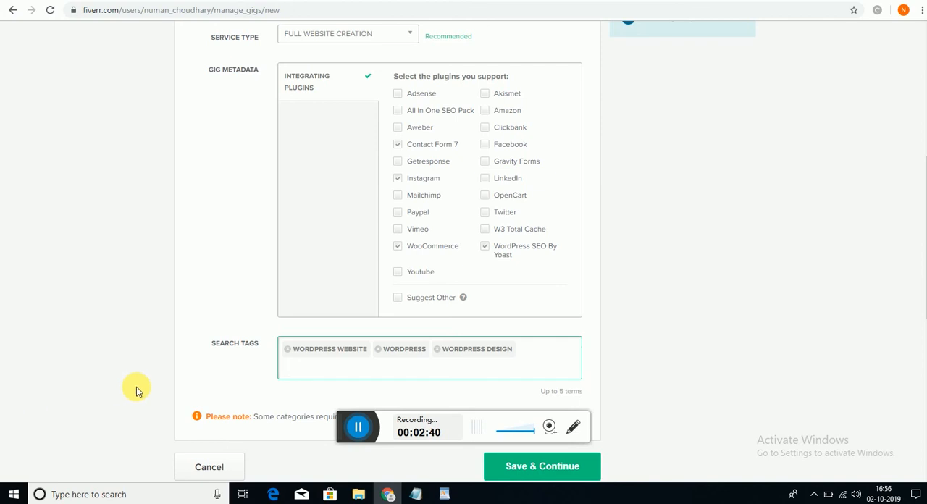
pyautogui.write('create website')
pyautogui.click(310, 389)
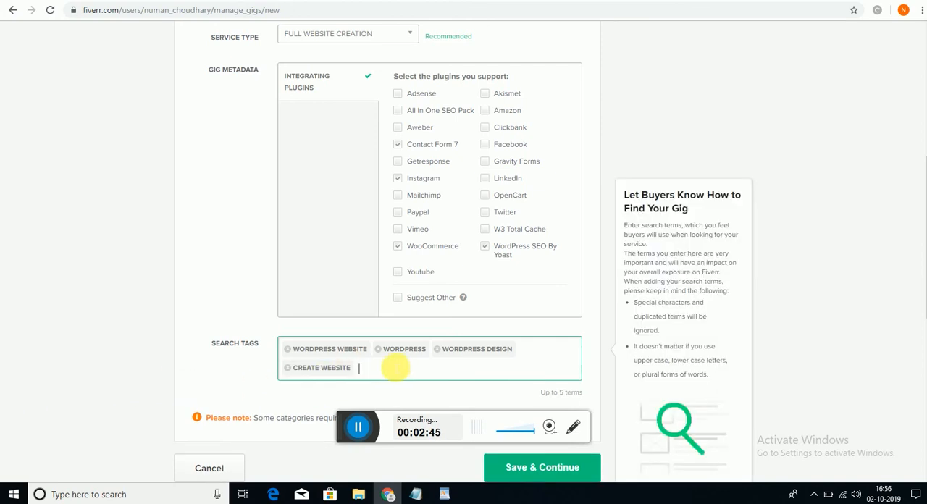
pyautogui.hotkey('alt', 'Tab')
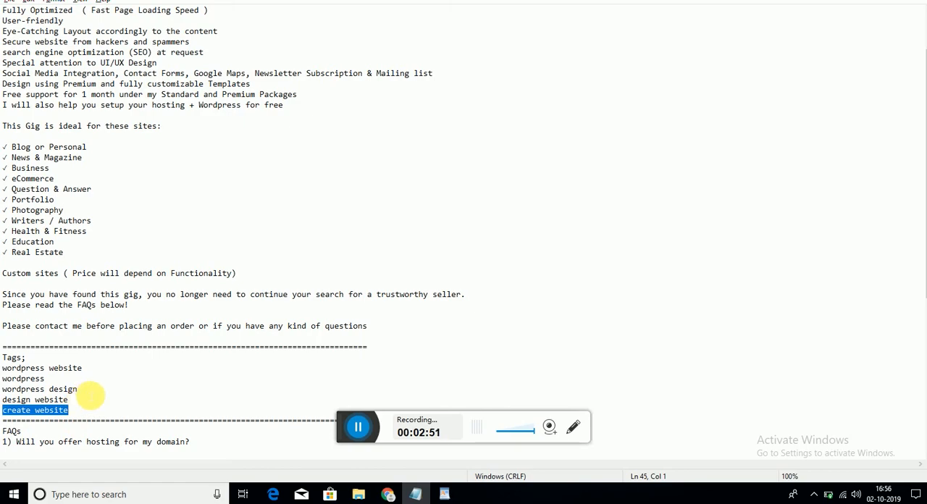
pyautogui.moveTo(78, 390); pyautogui.dragTo(12, 392)
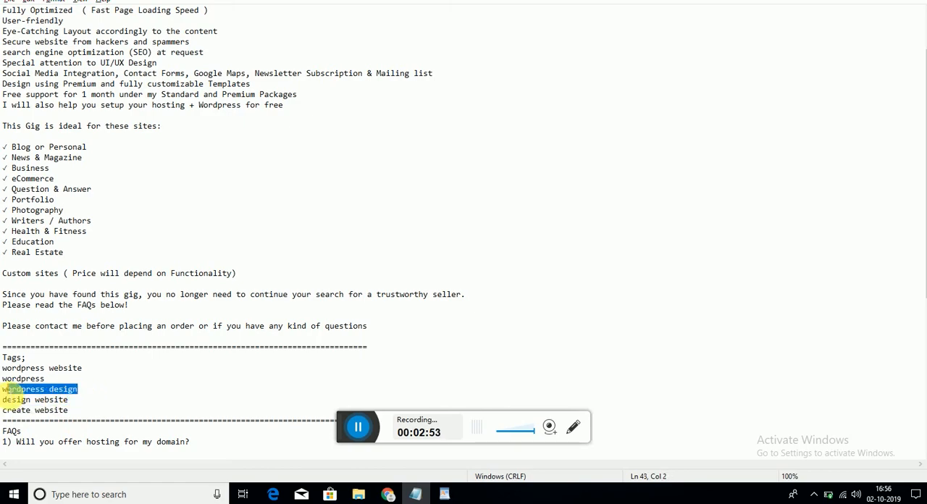
pyautogui.hotkey('alt', 'Tab')
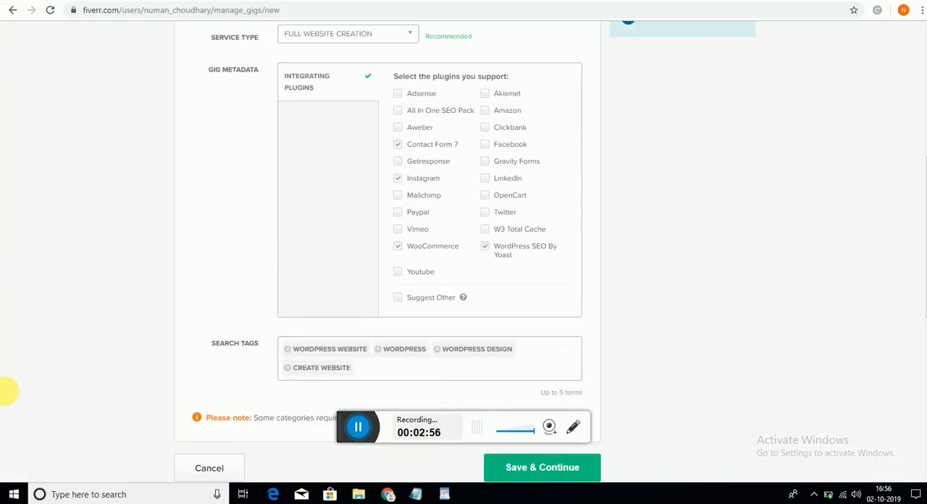
pyautogui.write('wordpress design')
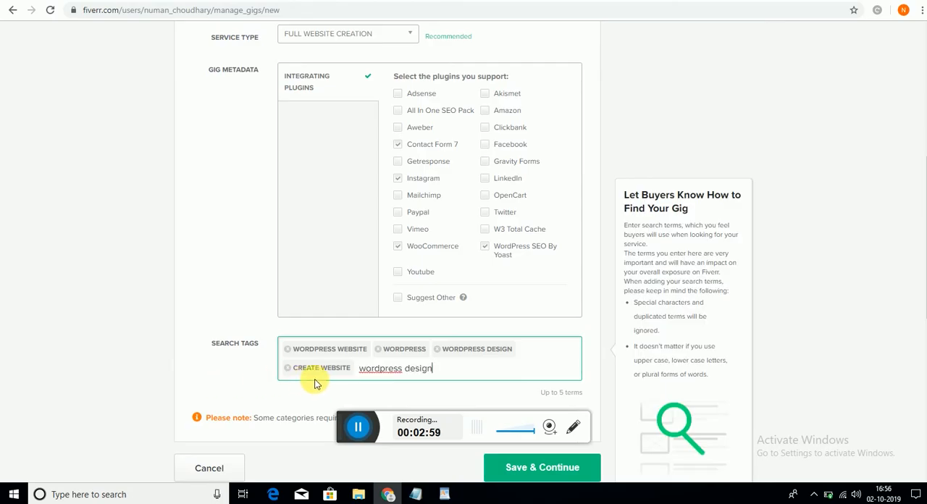
pyautogui.press('BackSpace')
pyautogui.press('BackSpace')
pyautogui.press('BackSpace')
pyautogui.press('BackSpace')
pyautogui.press('BackSpace')
pyautogui.press('BackSpace')
pyautogui.press('BackSpace')
pyautogui.press('BackSpace')
pyautogui.press('BackSpace')
pyautogui.press('BackSpace')
pyautogui.press('BackSpace')
pyautogui.press('BackSpace')
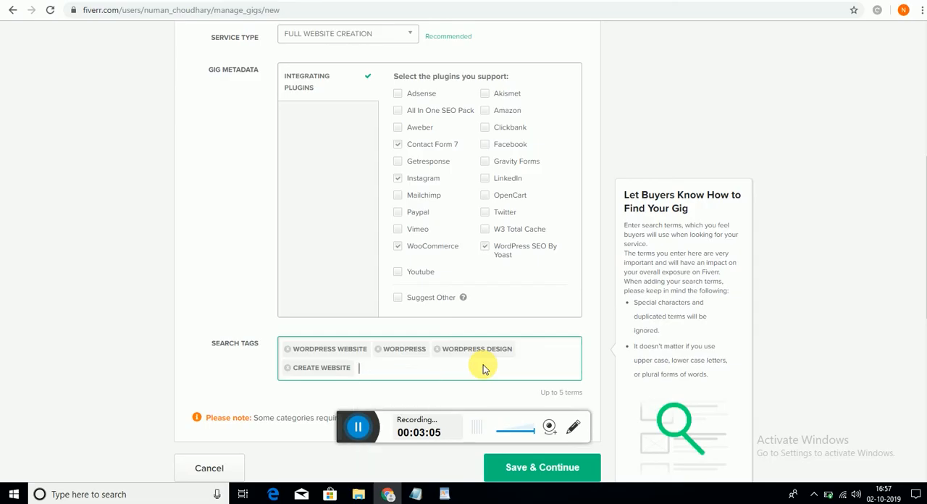
pyautogui.write('s')
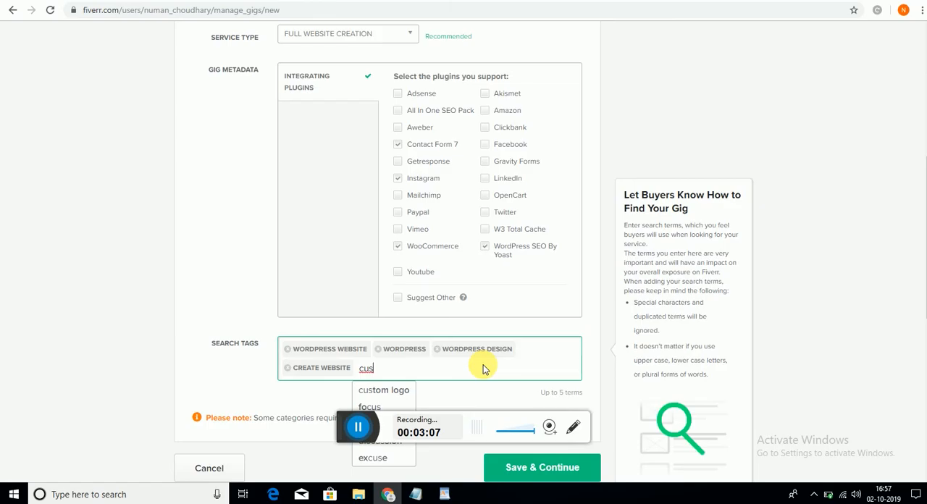
pyautogui.write('t')
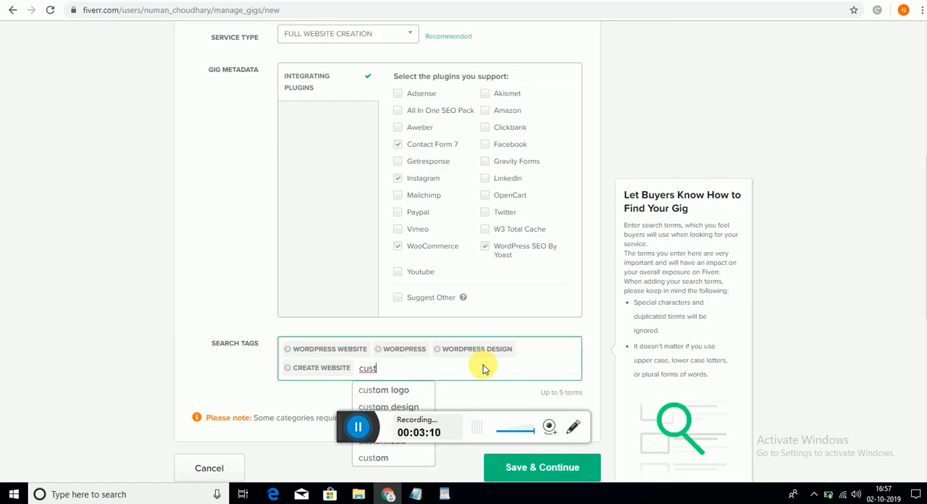
pyautogui.write('omi')
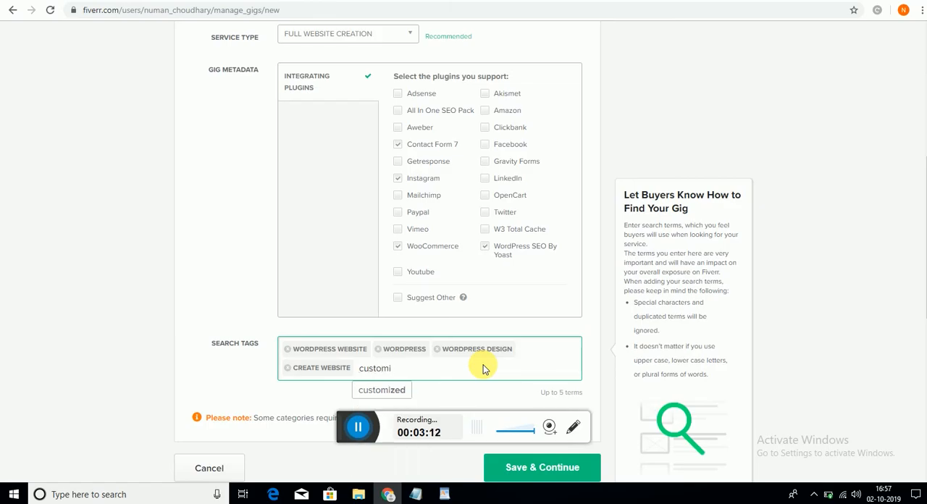
pyautogui.write('za')
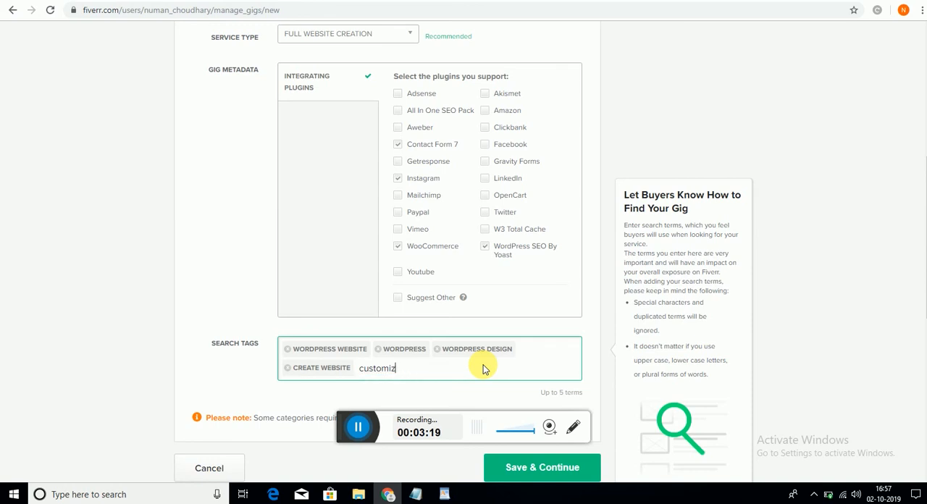
pyautogui.press('BackSpace')
pyautogui.press('BackSpace')
pyautogui.press('BackSpace')
pyautogui.press('BackSpace')
pyautogui.press('BackSpace')
pyautogui.press('BackSpace')
# - Add the suggested term "wp themes" for "theme" as the fifth search tag, and save the overview to continue to pricing
pyautogui.write('theme')
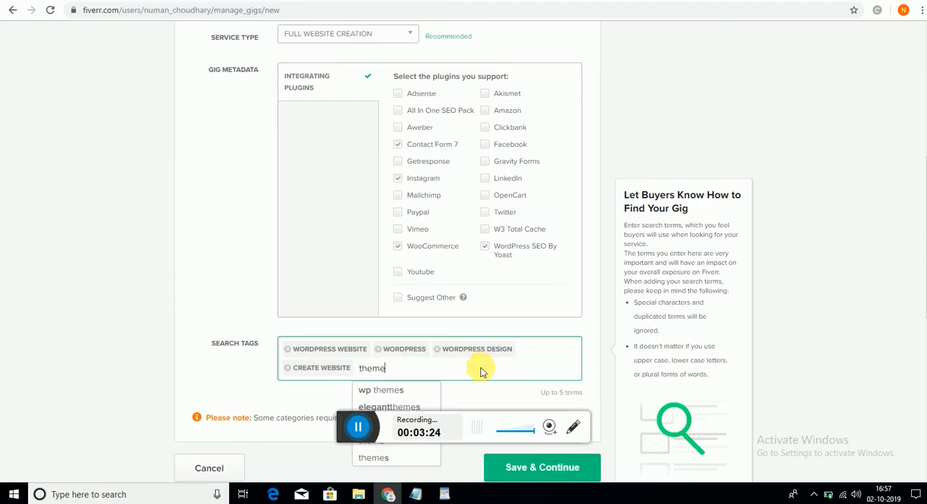
pyautogui.click(405, 388)
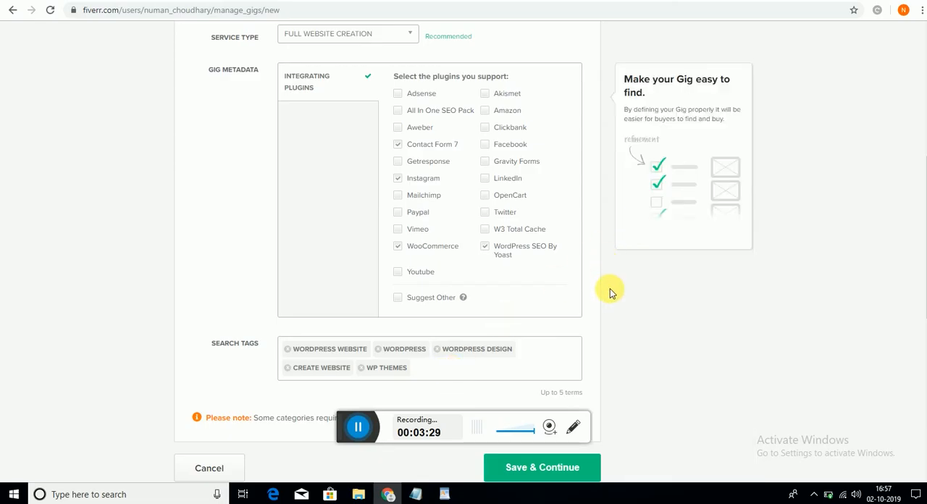
pyautogui.scroll(-1, 611, 294)
pyautogui.tripleClick(611, 293)
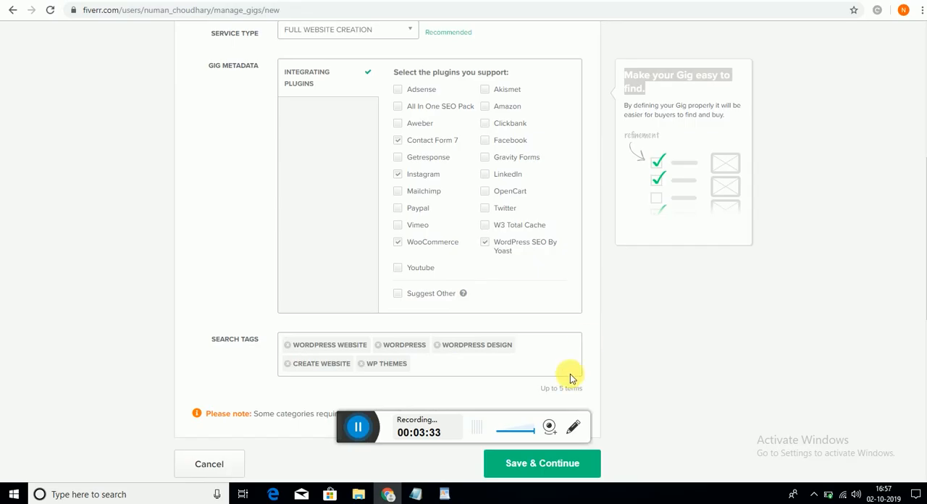
pyautogui.click(551, 476)
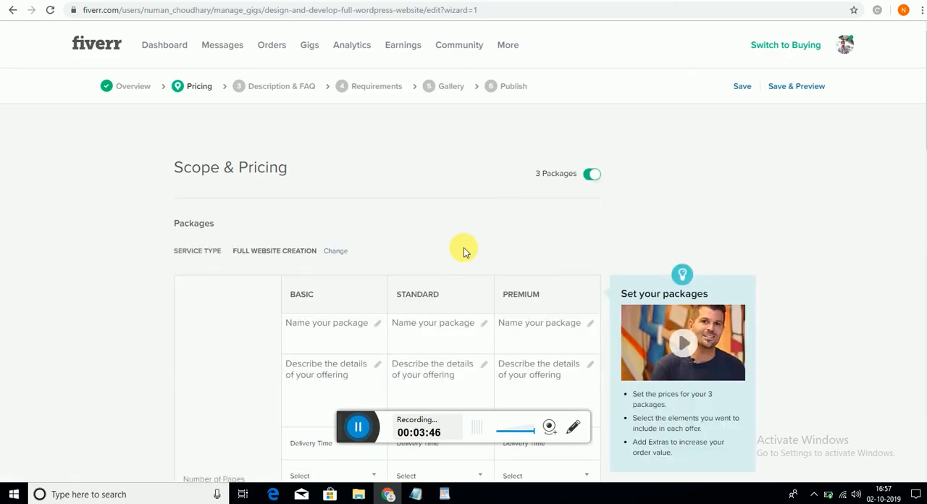
# - Copy "3 PAGES Best WEBSITE" from the packages section of the Notepad notes and enter it as the Basic package's name
pyautogui.scroll(-3, 463, 251)
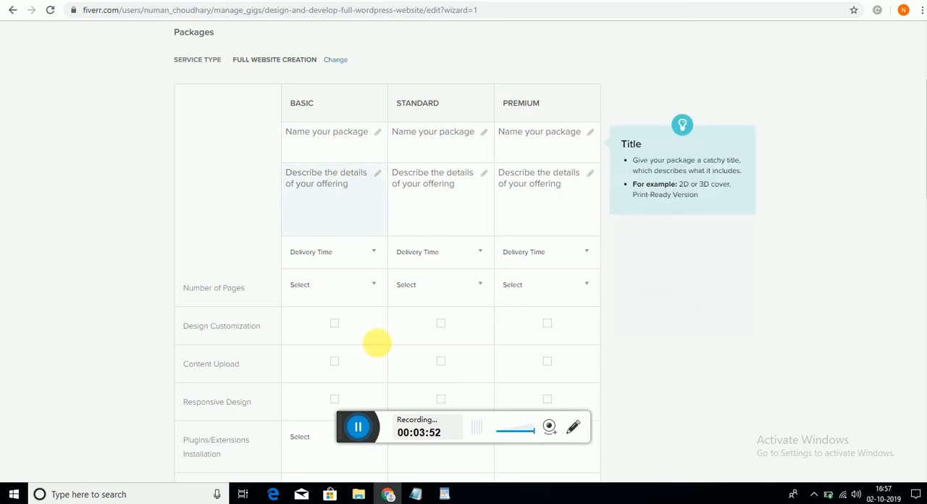
pyautogui.click(418, 494)
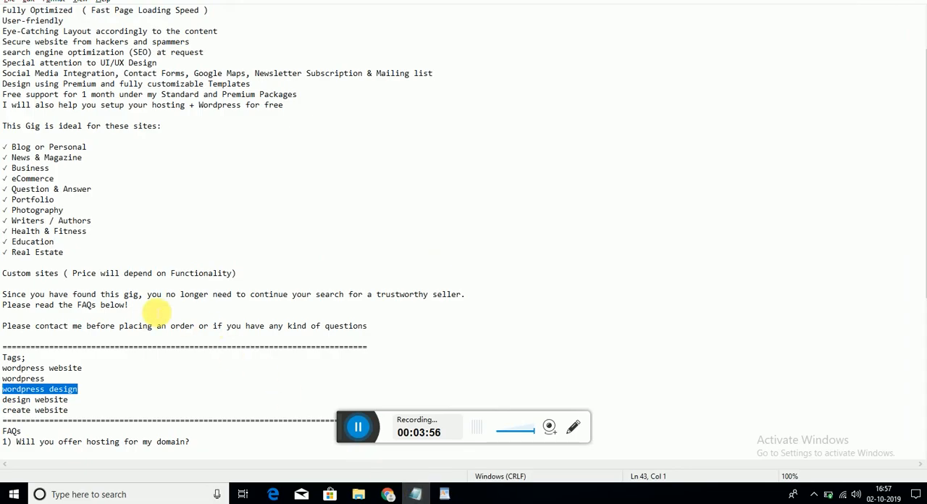
pyautogui.scroll(3, 156, 313)
pyautogui.scroll(-3, 156, 313)
pyautogui.scroll(-5, 156, 313)
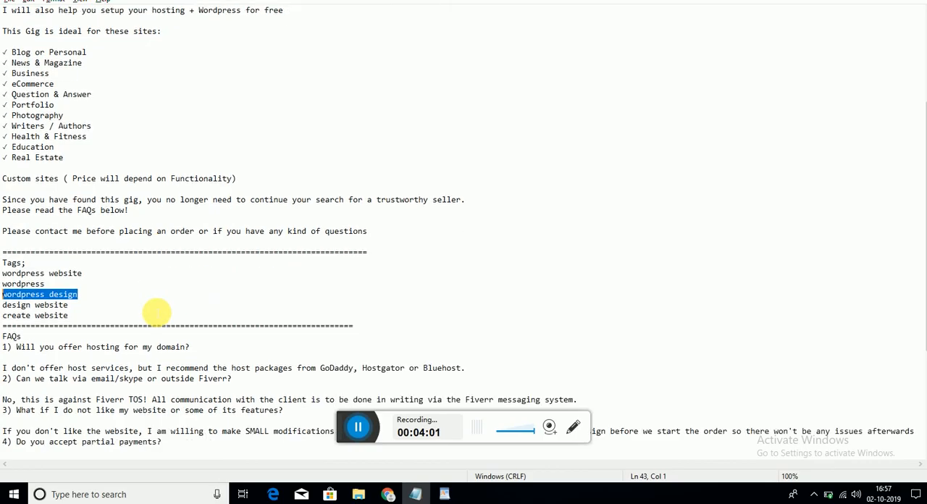
pyautogui.scroll(-2, 156, 311)
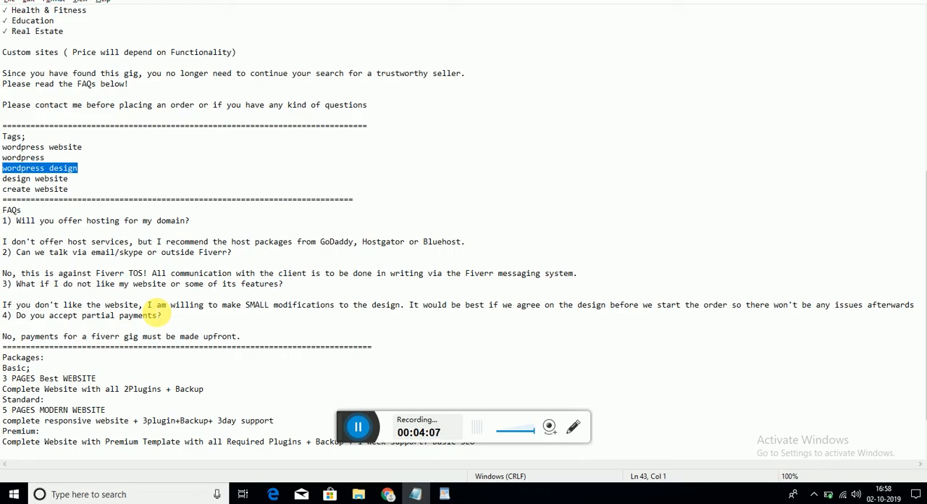
pyautogui.moveTo(5, 378); pyautogui.dragTo(105, 378)
pyautogui.hotkey('ctrl', 'c')
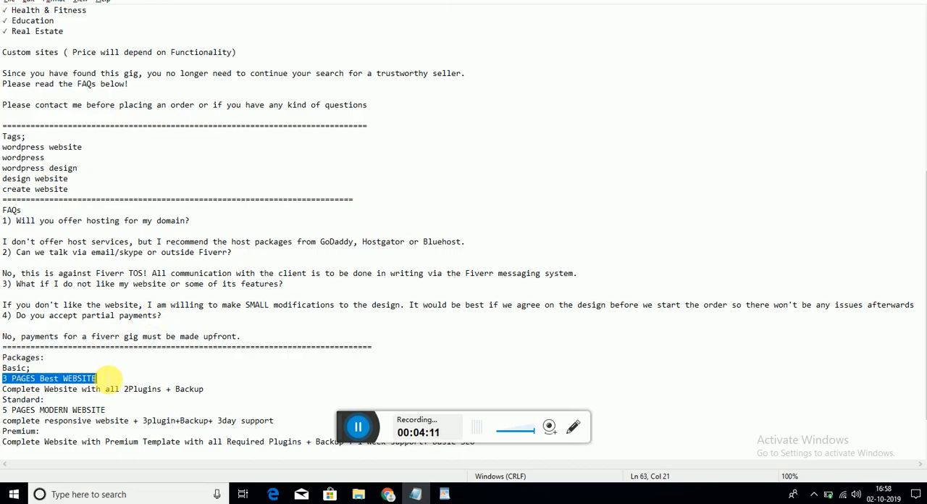
pyautogui.hotkey('alt', 'Tab')
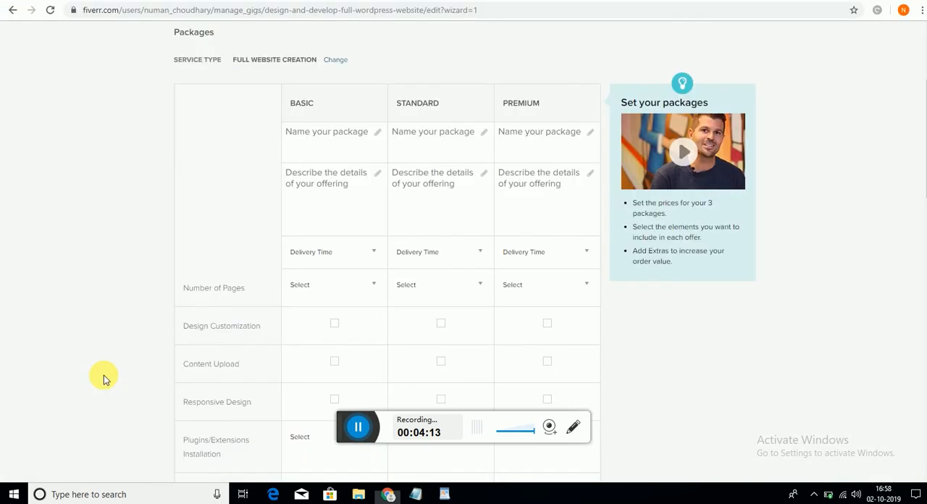
pyautogui.click(286, 147)
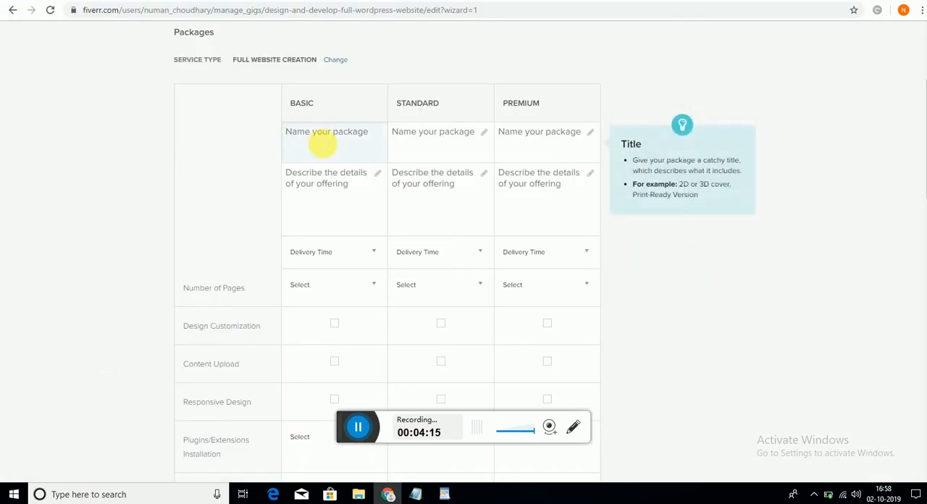
pyautogui.hotkey('ctrl', 'v')
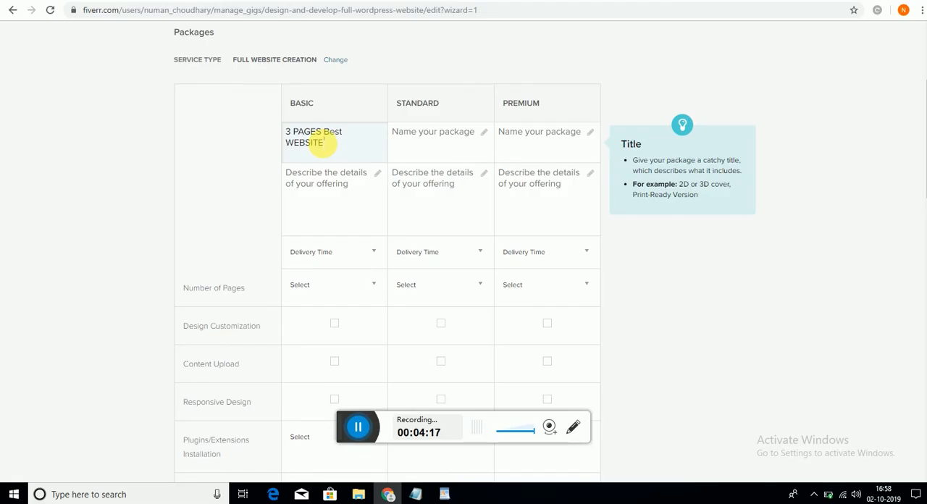
# - Copy "Complete Website with all 2Plugins + Backup" from the Notepad notes and enter it as the Basic package's description
pyautogui.click(335, 184)
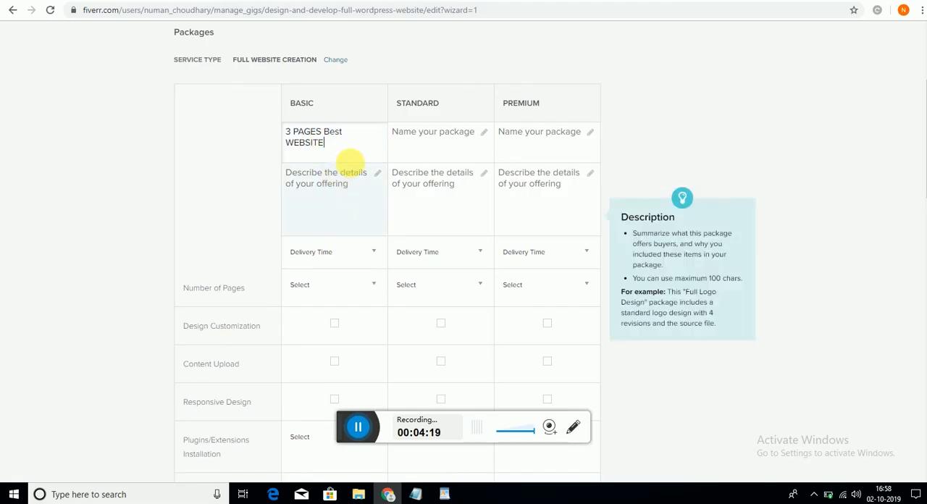
pyautogui.click(423, 144)
pyautogui.hotkey('alt', 'Tab')
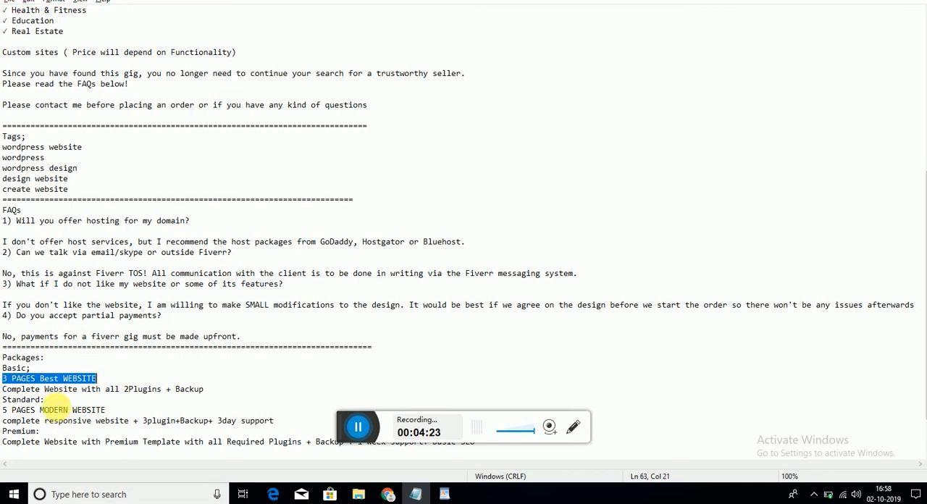
pyautogui.moveTo(208, 392); pyautogui.dragTo(7, 391)
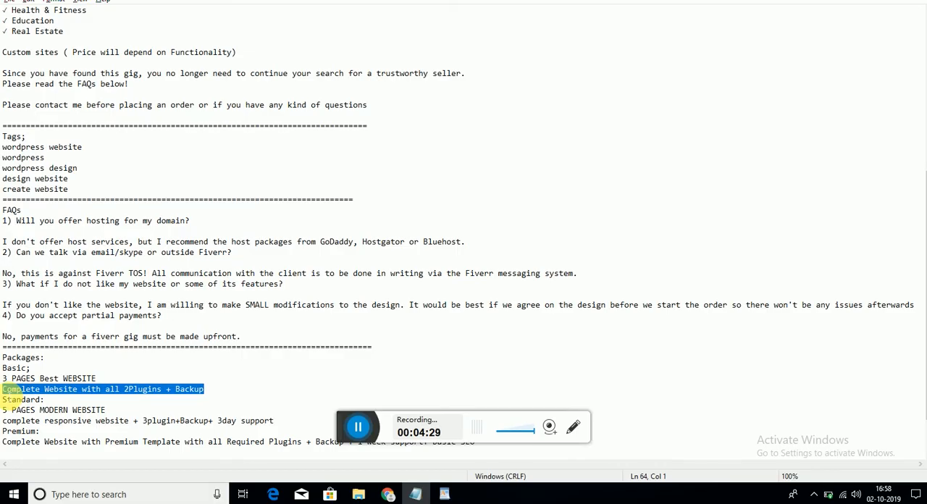
pyautogui.hotkey('alt', 'Tab')
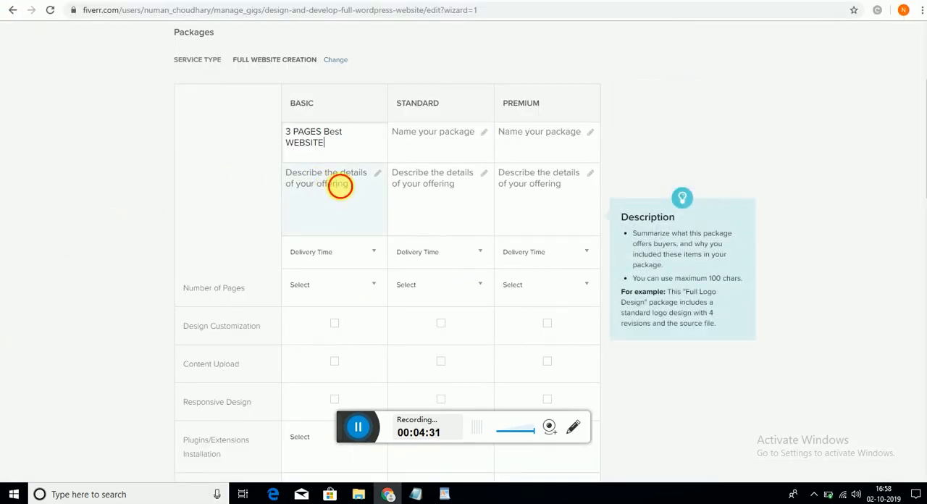
pyautogui.write('Complete Website with all 2Plugins + Backup')
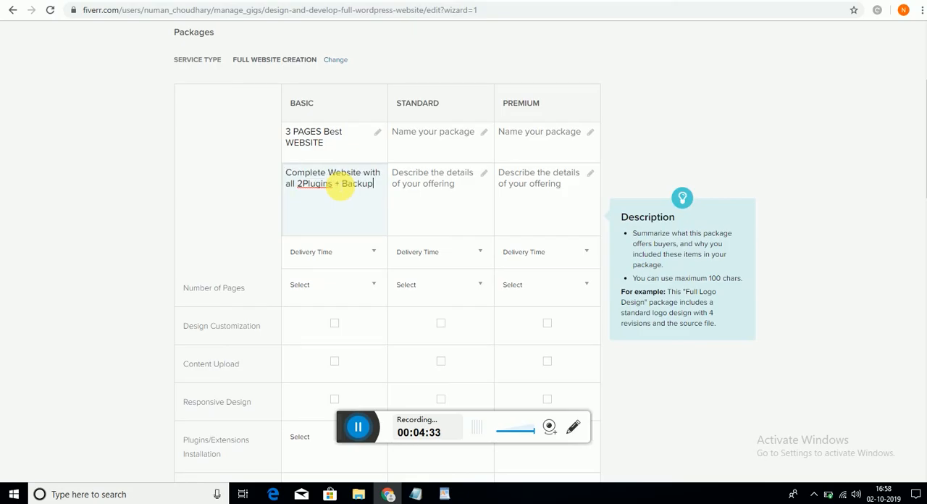
# - Set the Basic package's delivery time to 3 Days Delivery and its number of pages to 3
pyautogui.click(356, 252)
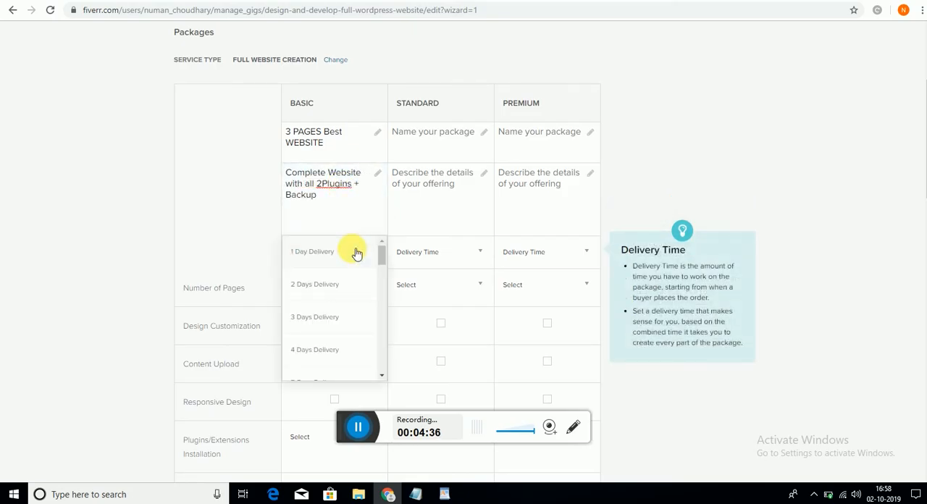
pyautogui.click(346, 325)
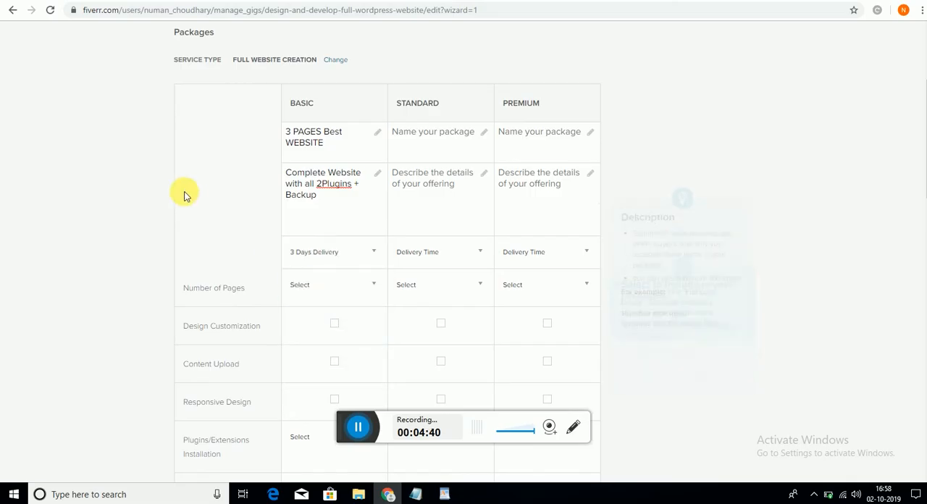
pyautogui.click(367, 289)
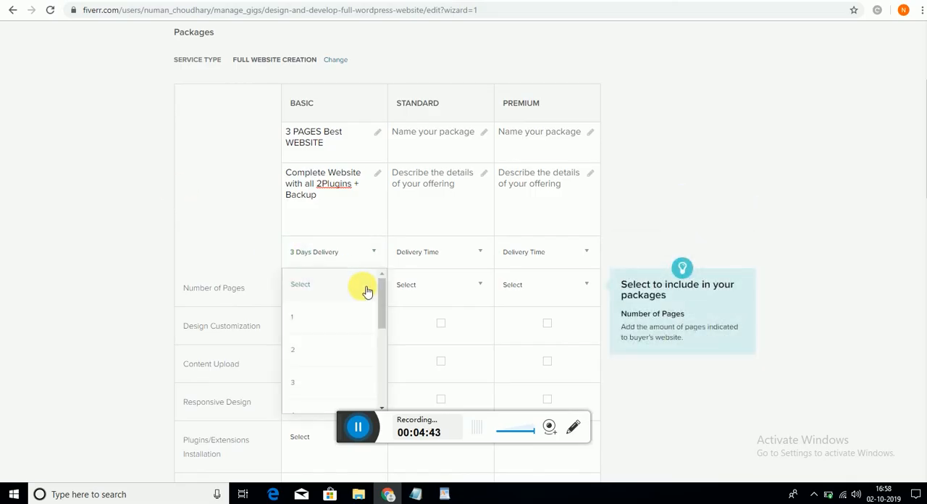
pyautogui.click(344, 383)
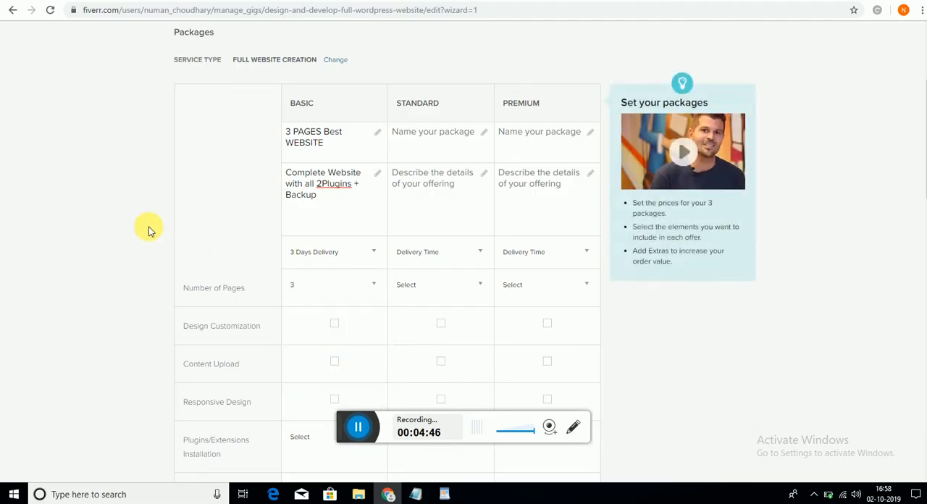
# - Include design customization, content upload and responsive design in the Basic package, with 2 plugins/extensions installed
pyautogui.scroll(-2, 151, 229)
pyautogui.scroll(-2, 149, 229)
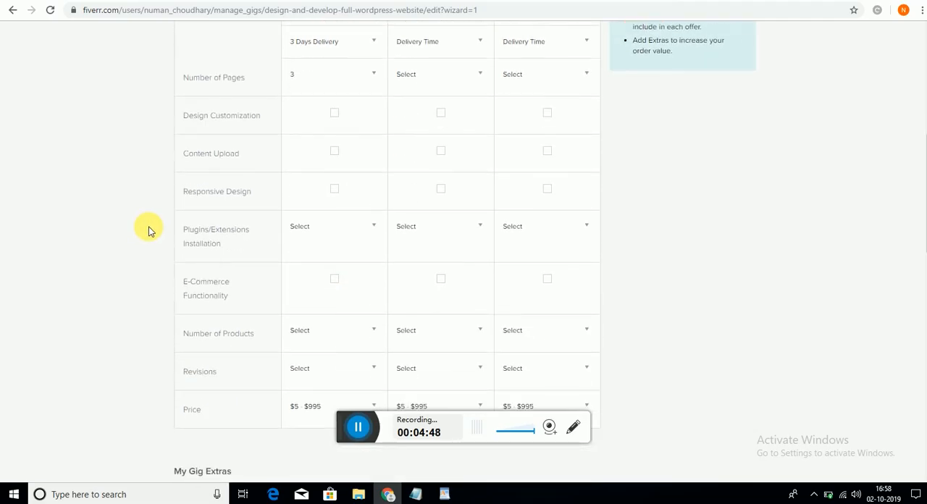
pyautogui.click(335, 114)
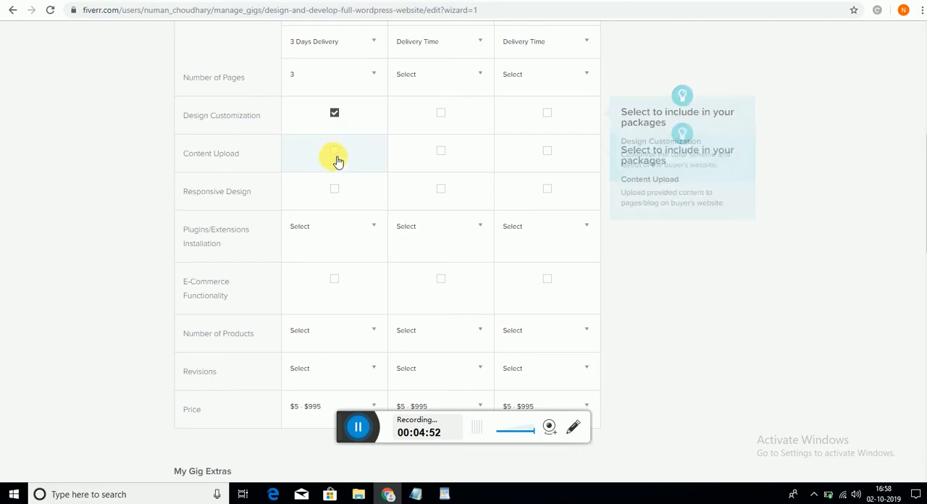
pyautogui.click(336, 152)
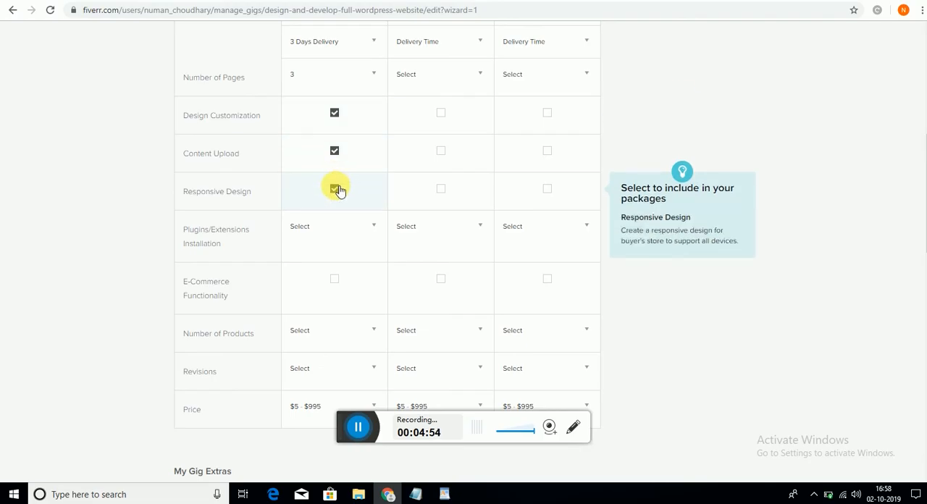
pyautogui.click(350, 231)
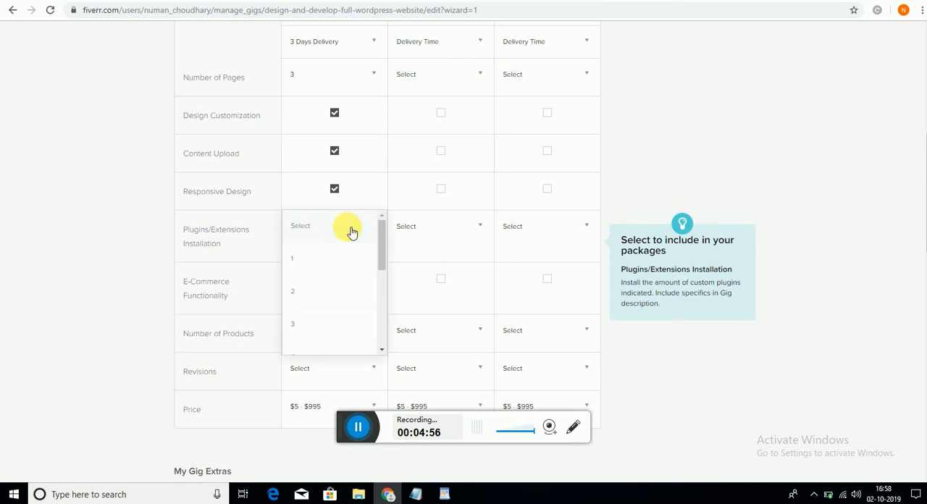
pyautogui.click(343, 297)
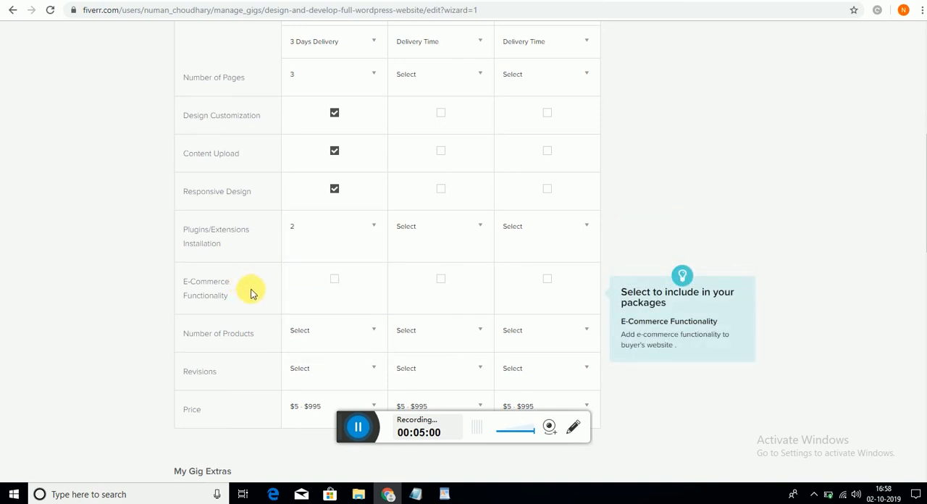
# - Set the Basic package's number of products to 3 and its revisions to 2
pyautogui.click(335, 339)
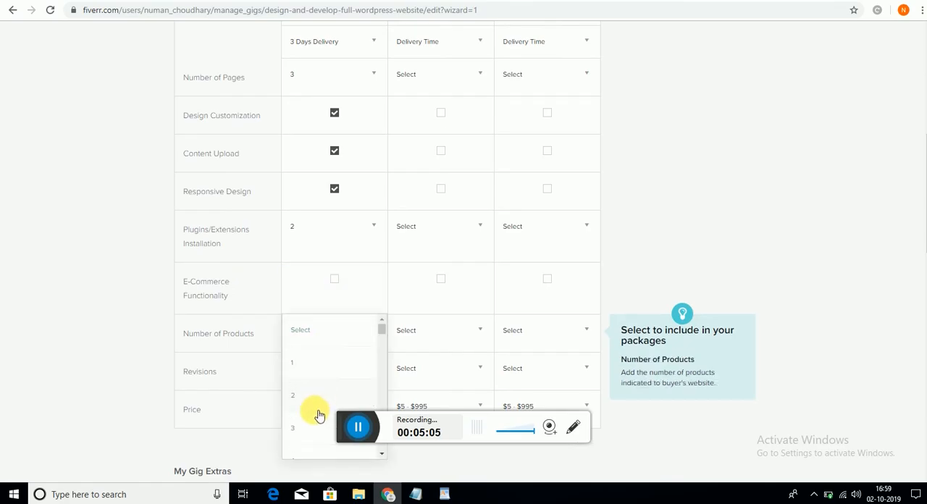
pyautogui.click(314, 434)
pyautogui.click(340, 368)
pyautogui.click(338, 357)
# - Set the Basic package's price to $50
pyautogui.click(348, 295)
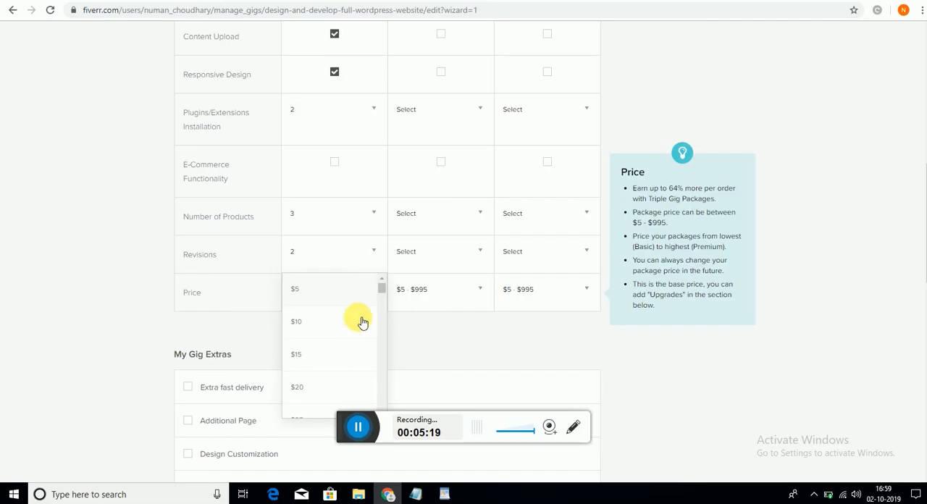
pyautogui.moveTo(381, 292); pyautogui.dragTo(383, 295)
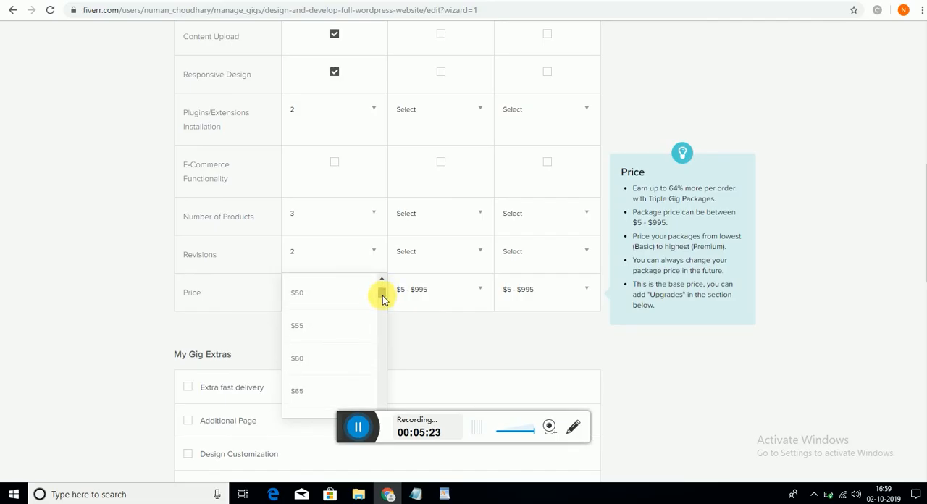
pyautogui.click(336, 296)
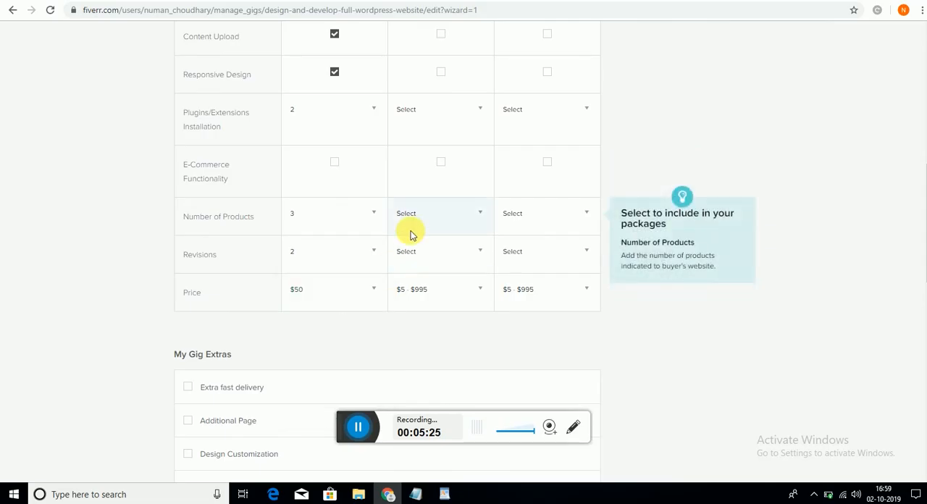
# - Copy "5 PAGES MODERN WEBSITE" from the packages section of the Notepad notes and enter it as the Standard package's name
pyautogui.scroll(5, 410, 235)
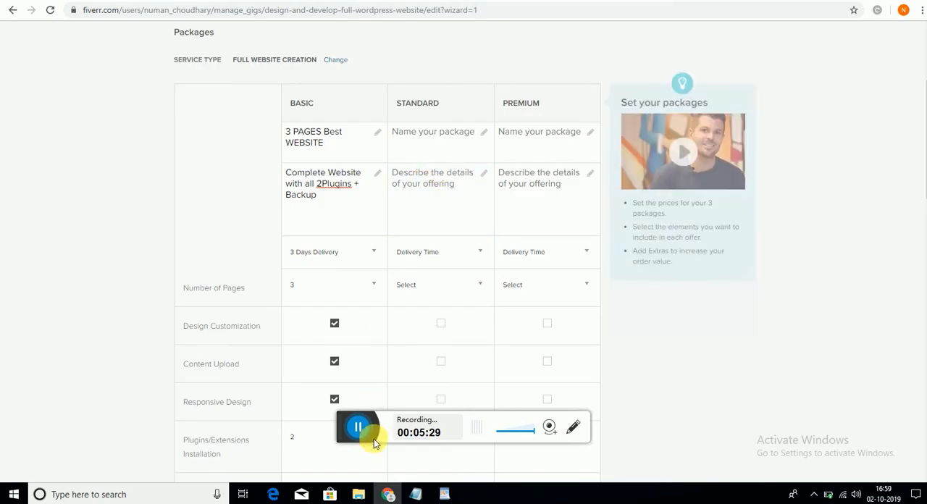
pyautogui.click(418, 494)
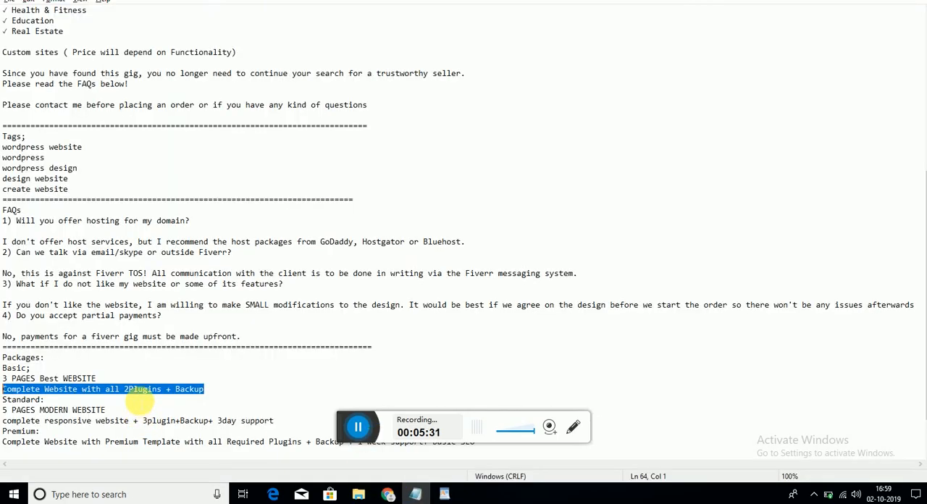
pyautogui.moveTo(4, 411); pyautogui.dragTo(107, 412)
pyautogui.hotkey('ctrl', 'c')
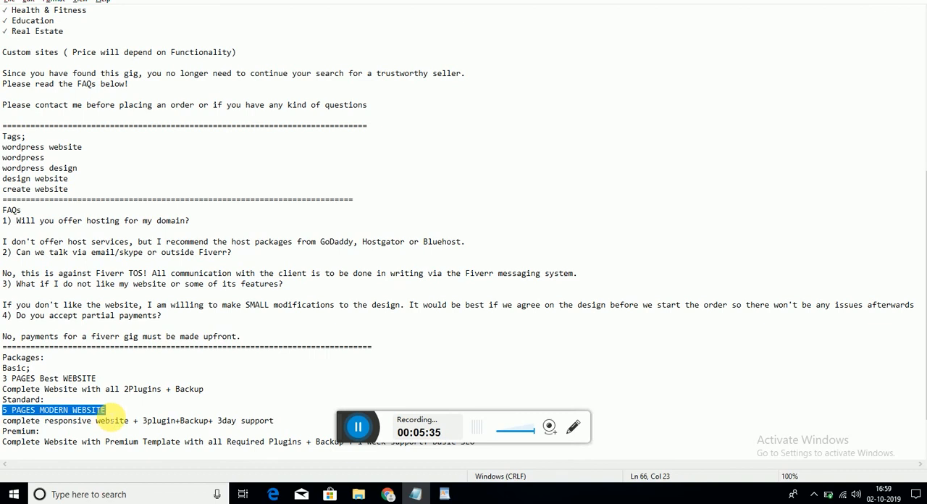
pyautogui.hotkey('alt', 'Tab')
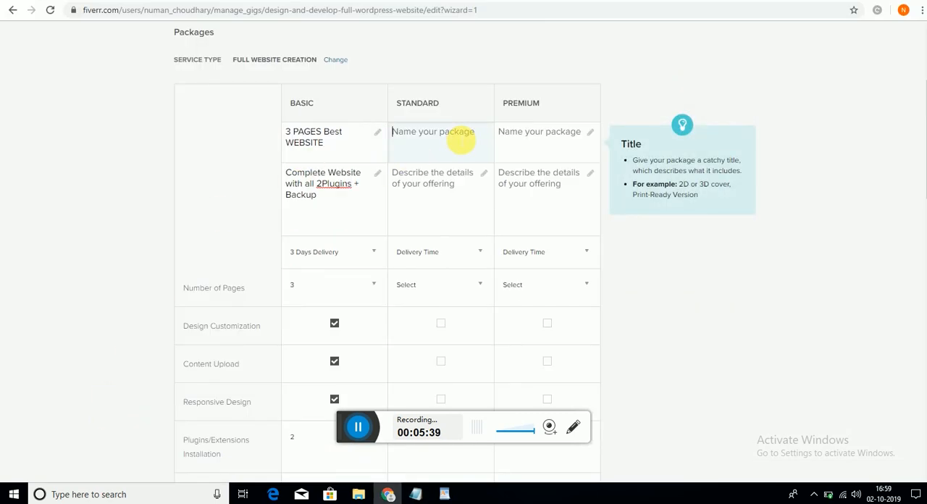
pyautogui.hotkey('ctrl', 'v')
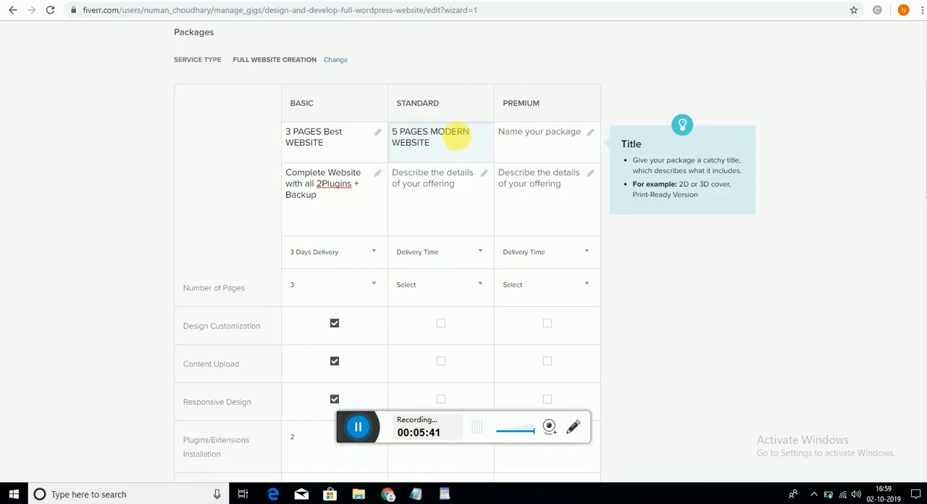
# - Copy "complete responsive website + 3plugin+Backup+ 3day support" from the Notepad notes and enter it as the Standard package's description
pyautogui.hotkey('alt', 'Tab')
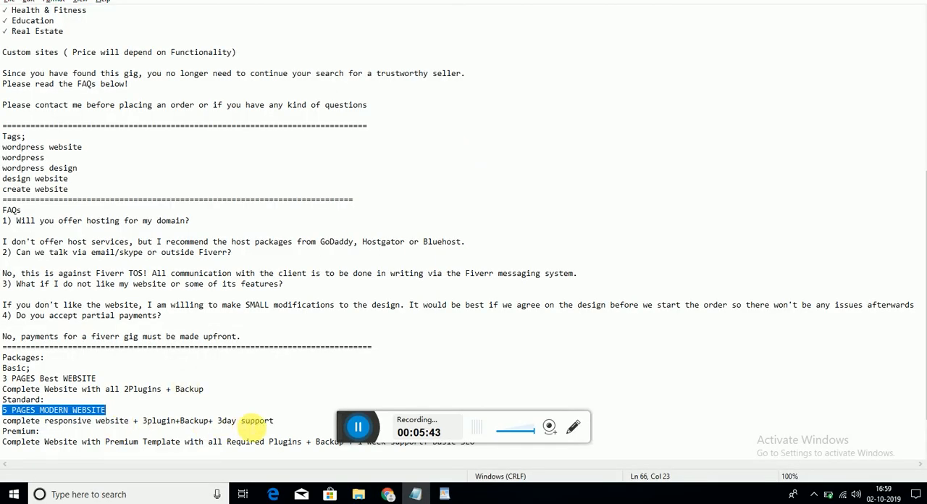
pyautogui.moveTo(274, 421); pyautogui.dragTo(3, 422)
pyautogui.hotkey('ctrl', 'c')
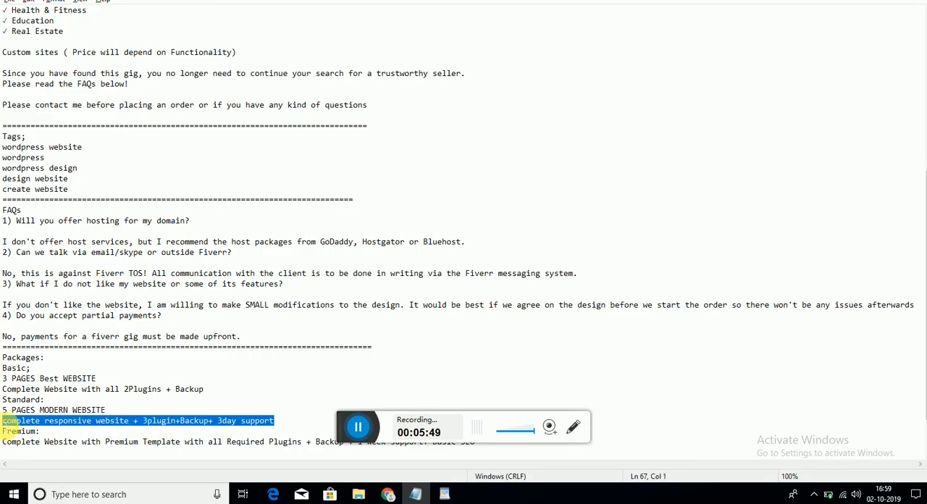
pyautogui.hotkey('alt', 'Tab')
pyautogui.click(447, 182)
pyautogui.hotkey('ctrl', 'v')
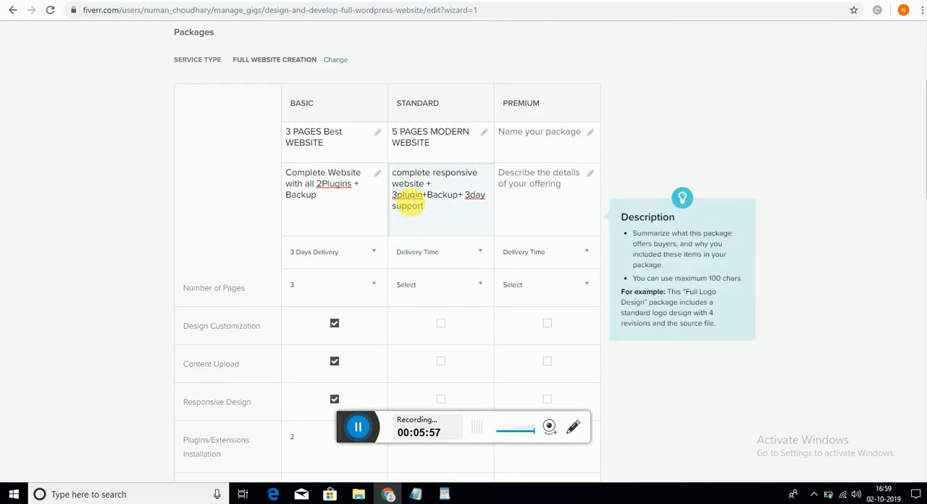
# - Apply the spelling suggestions "3 plugin" and "3 day" in the Standard description and "2 Plugins" in the Basic description
pyautogui.rightClick(407, 196)
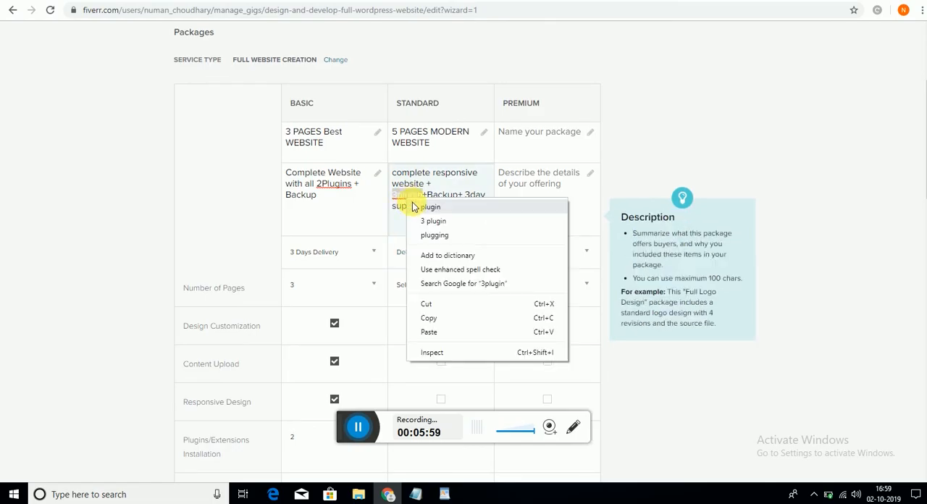
pyautogui.click(412, 205)
pyautogui.rightClick(329, 185)
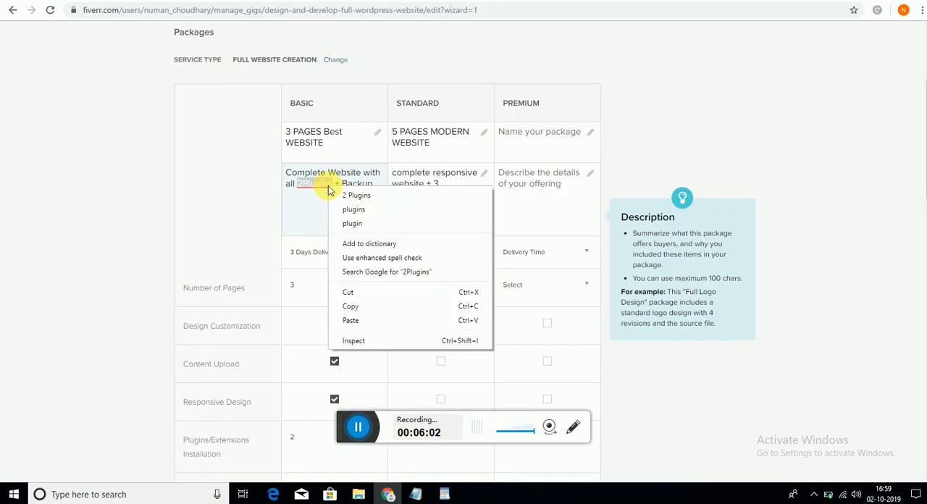
pyautogui.click(356, 196)
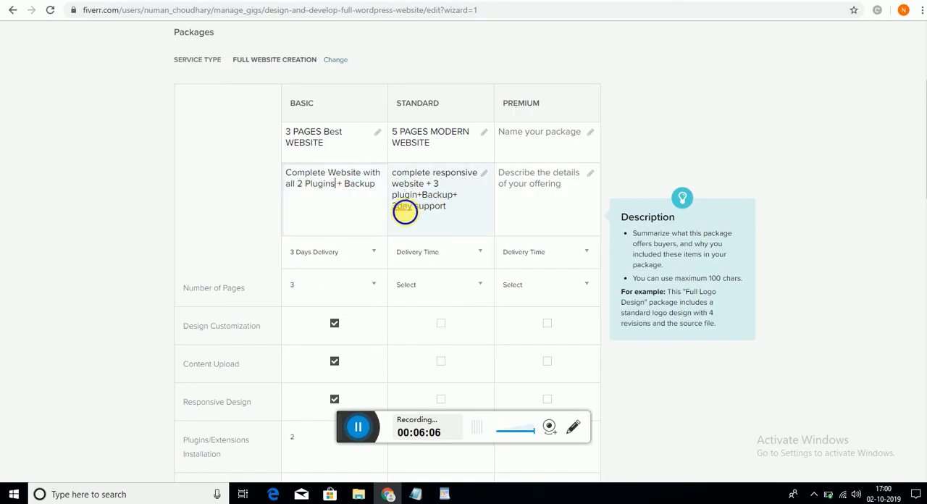
pyautogui.rightClick(405, 211)
pyautogui.click(479, 198)
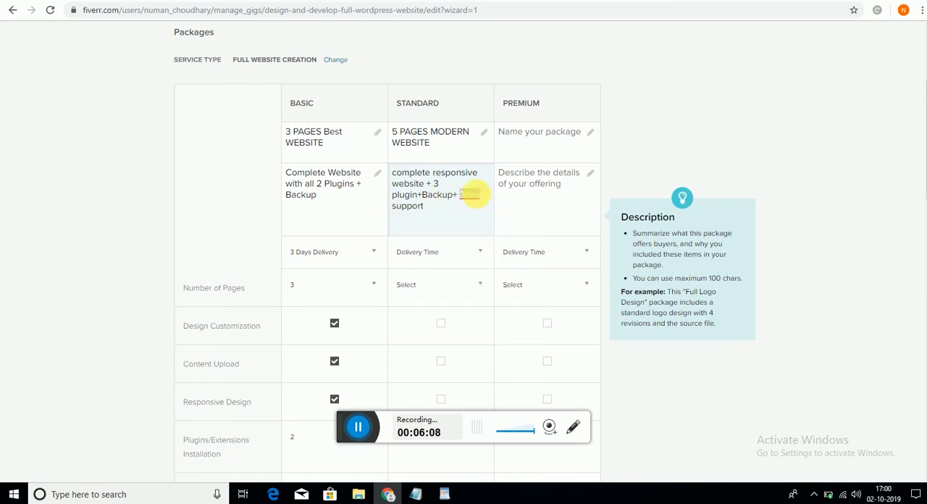
pyautogui.rightClick(478, 197)
pyautogui.click(487, 203)
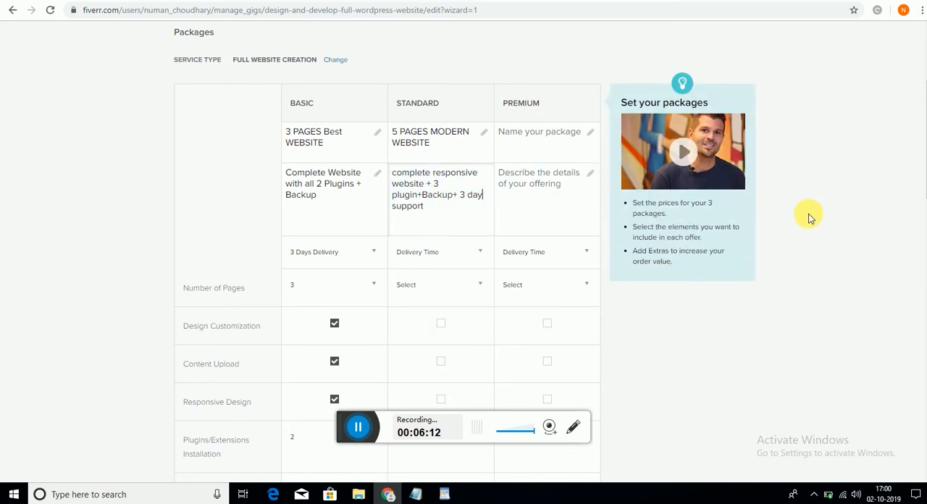
# - Set the Standard package's delivery time to 5 days and its number of pages to 5
pyautogui.click(448, 252)
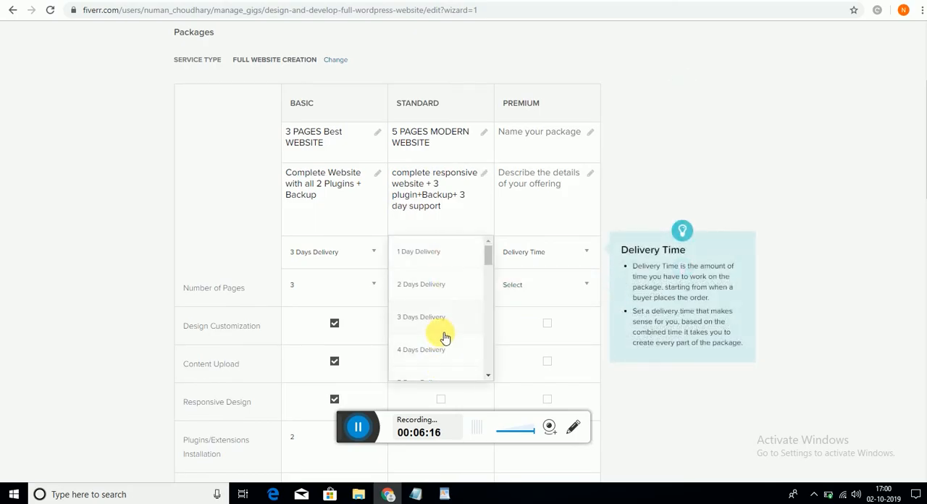
pyautogui.moveTo(484, 250); pyautogui.dragTo(486, 259)
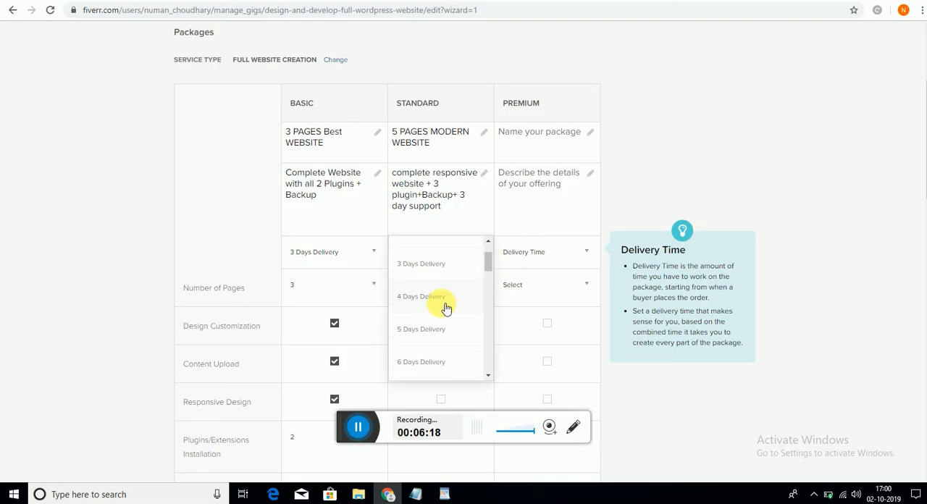
pyautogui.click(410, 342)
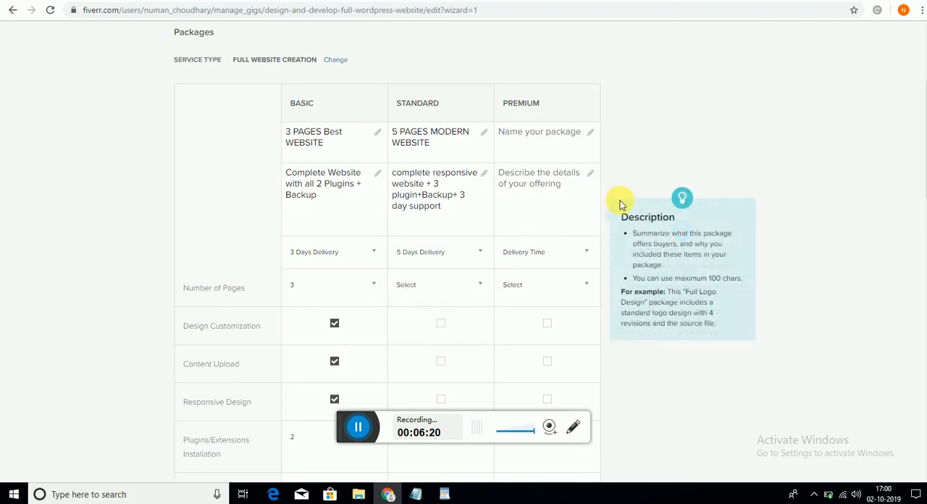
pyautogui.click(478, 289)
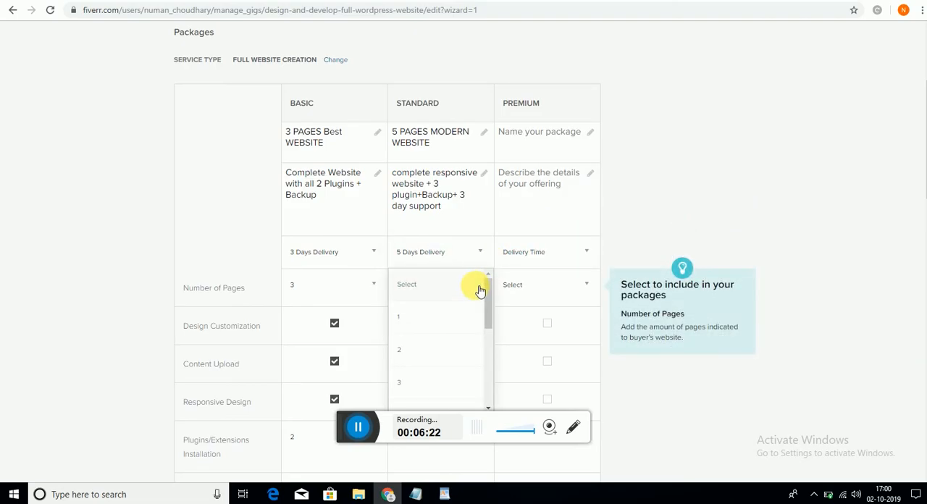
pyautogui.scroll(-3, 440, 337)
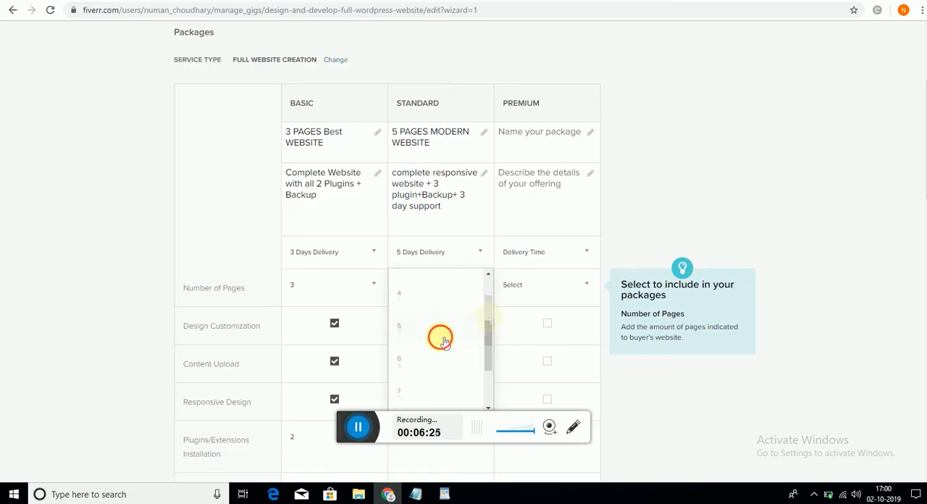
pyautogui.click(441, 340)
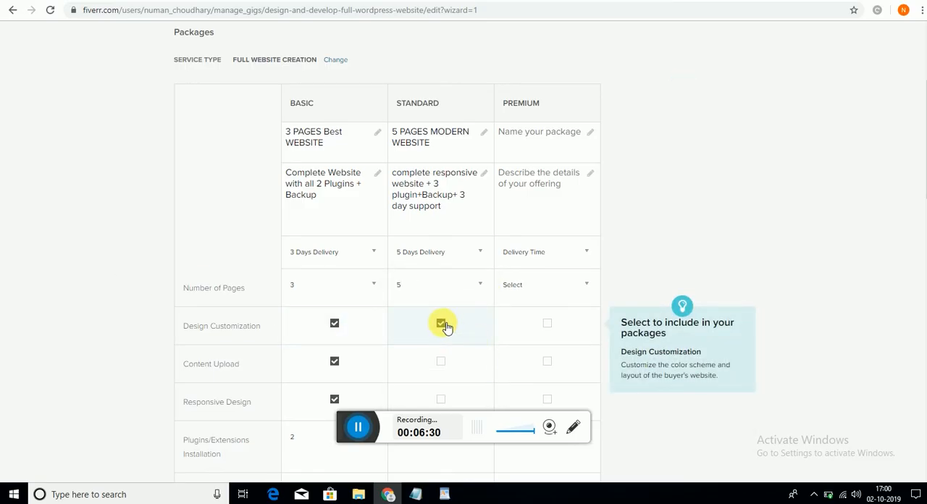
# - Include Design Customization, Content Upload and Responsive Design in the Standard package, and remove Design Customization from the Basic package
pyautogui.click(334, 323)
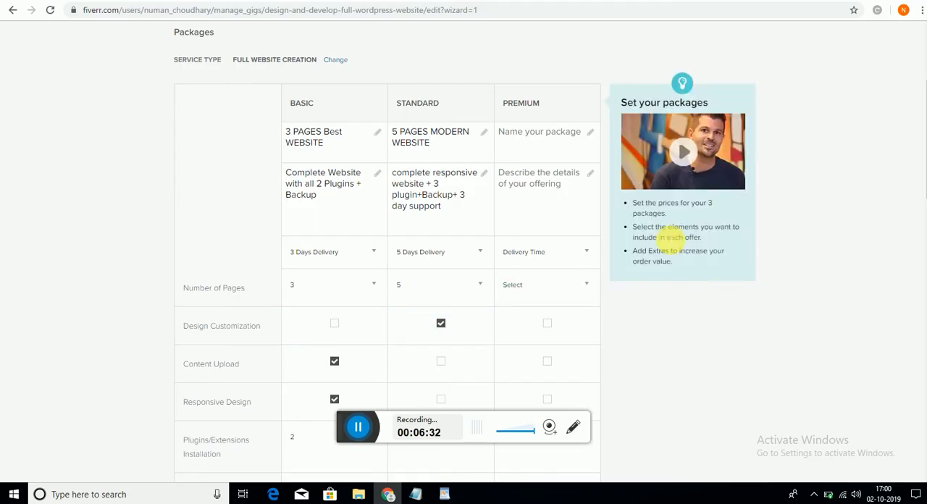
pyautogui.scroll(-1, 792, 239)
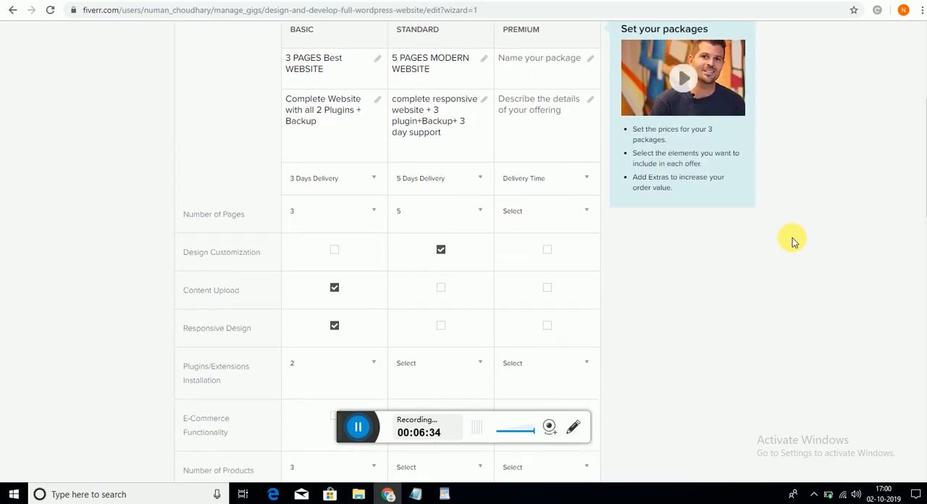
pyautogui.scroll(-3, 792, 239)
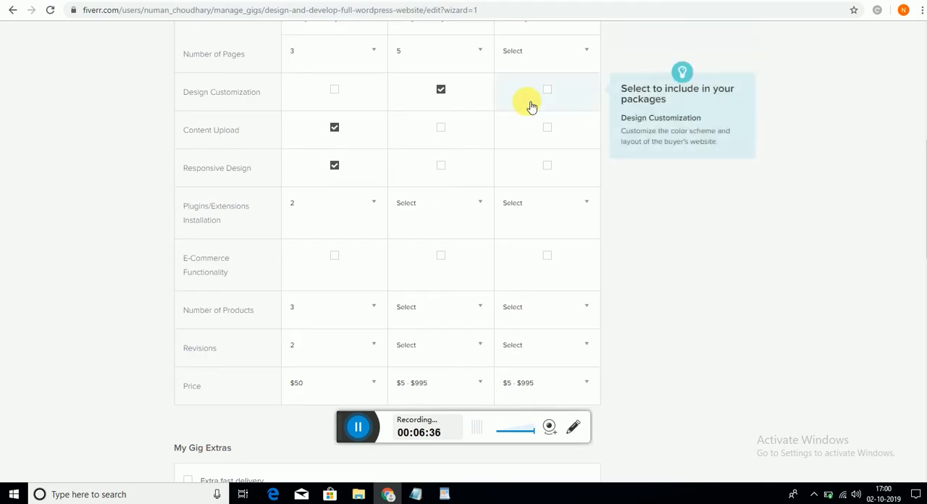
pyautogui.click(441, 129)
pyautogui.click(441, 166)
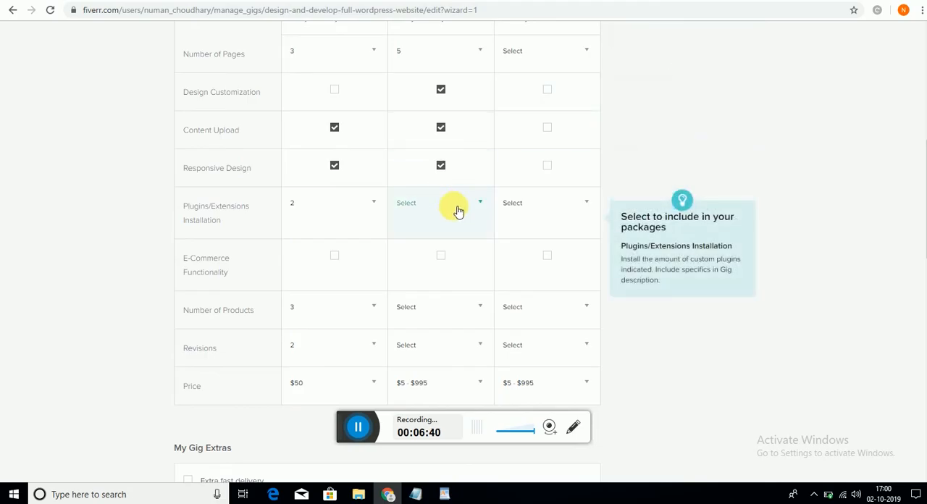
# - Set the Standard package's plugins/extensions installation to 3 and include E-Commerce Functionality
pyautogui.click(458, 211)
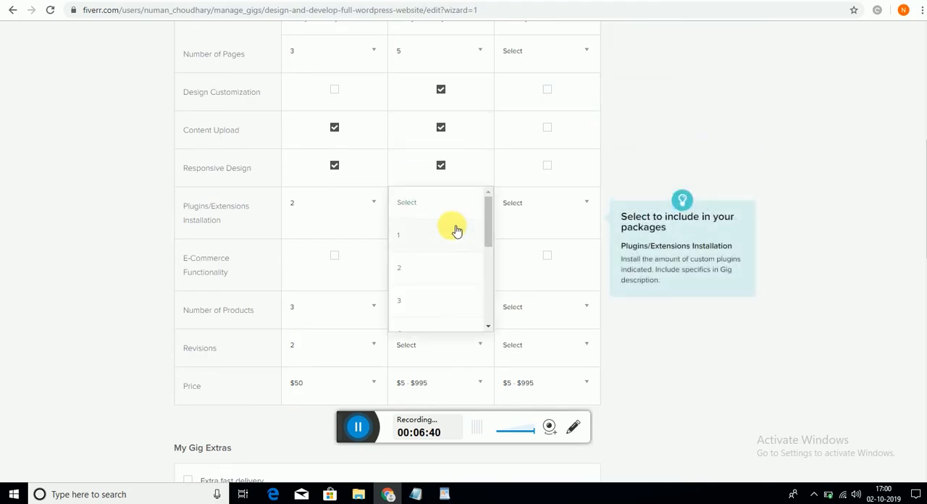
pyautogui.click(444, 310)
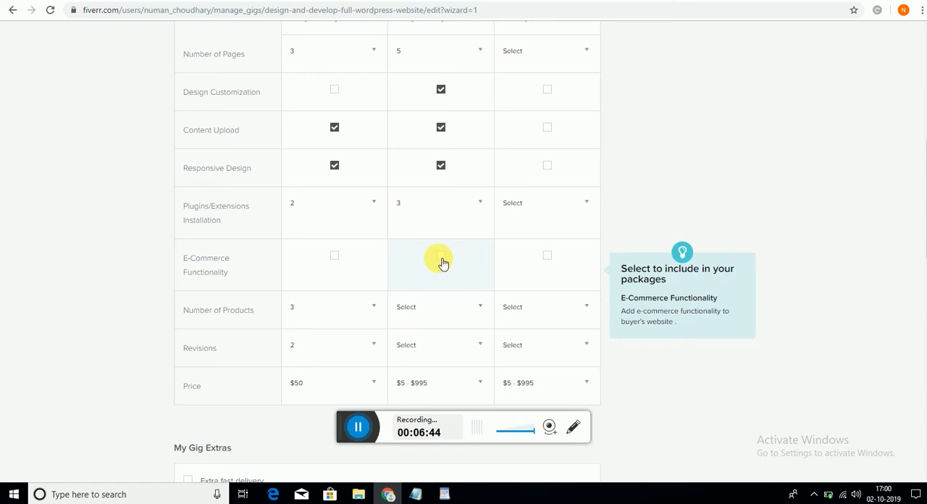
pyautogui.click(444, 258)
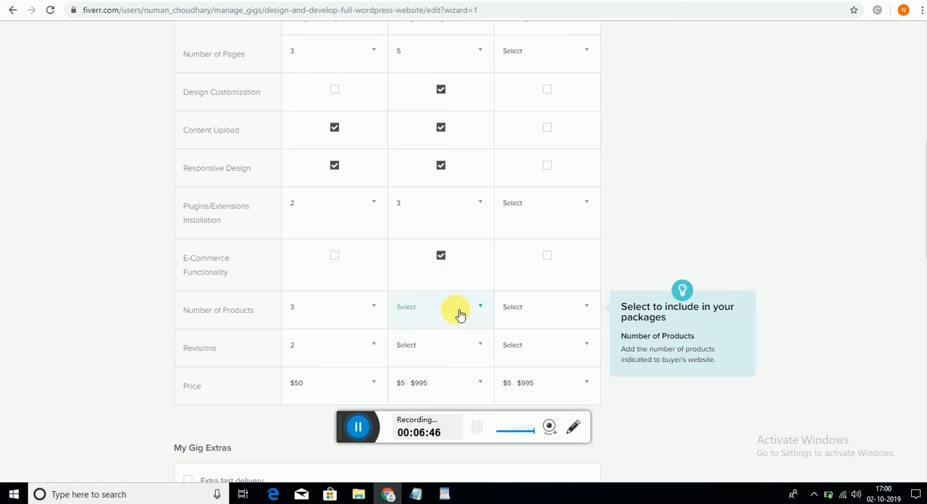
# - Set the Standard package's number of products to 5 and its revisions to 2
pyautogui.click(457, 312)
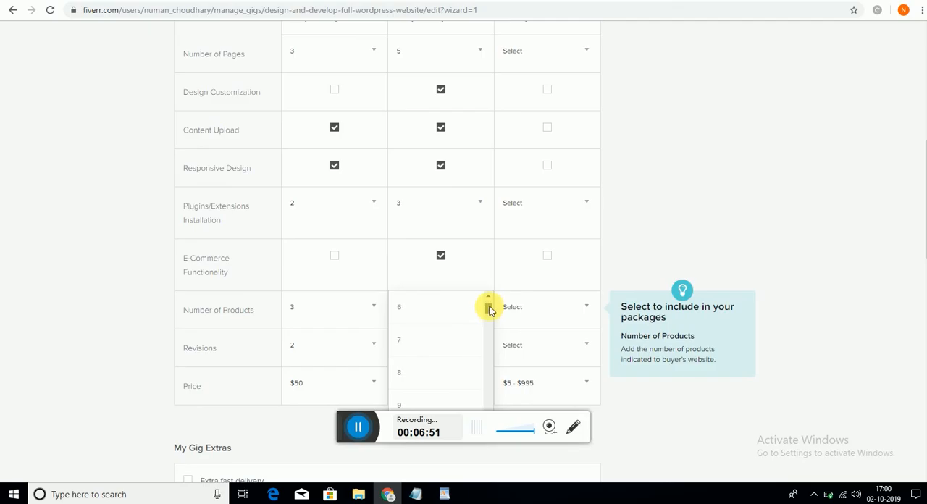
pyautogui.scroll(-2, 468, 318)
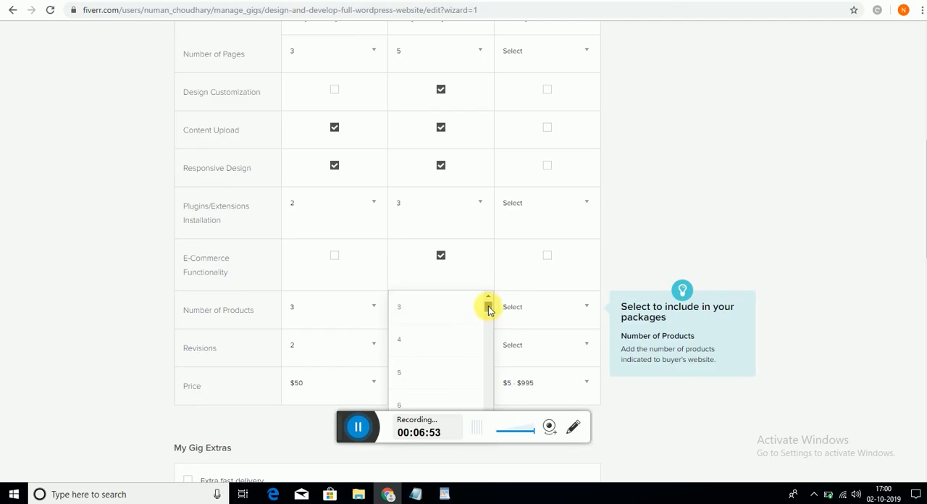
pyautogui.click(441, 371)
pyautogui.click(441, 345)
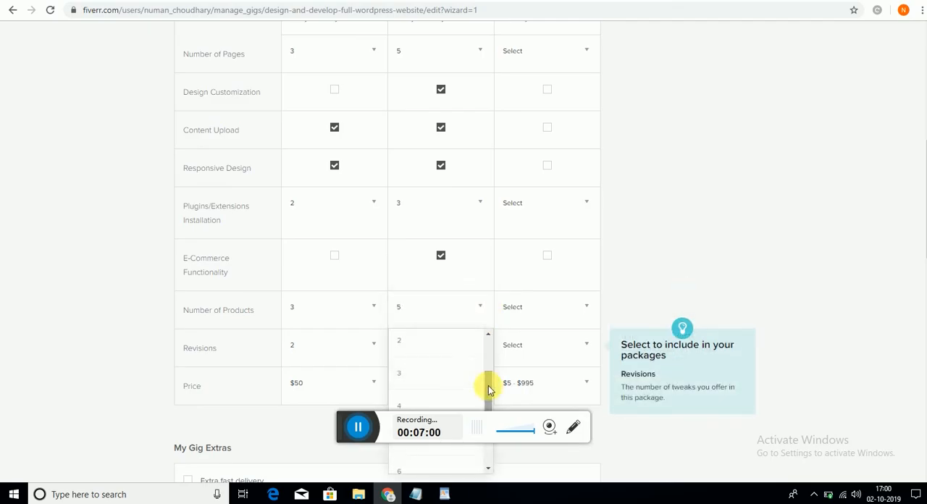
pyautogui.click(431, 342)
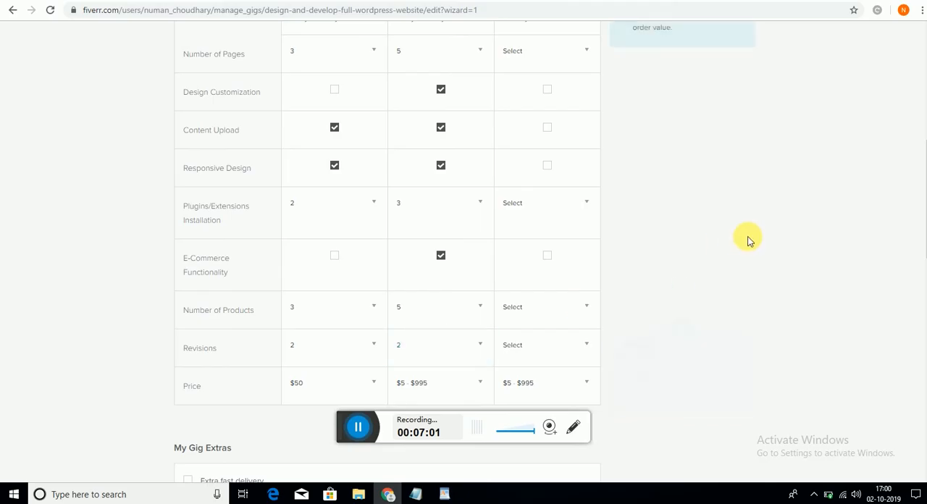
# - Set the Standard package's price to $90
pyautogui.scroll(-2, 749, 241)
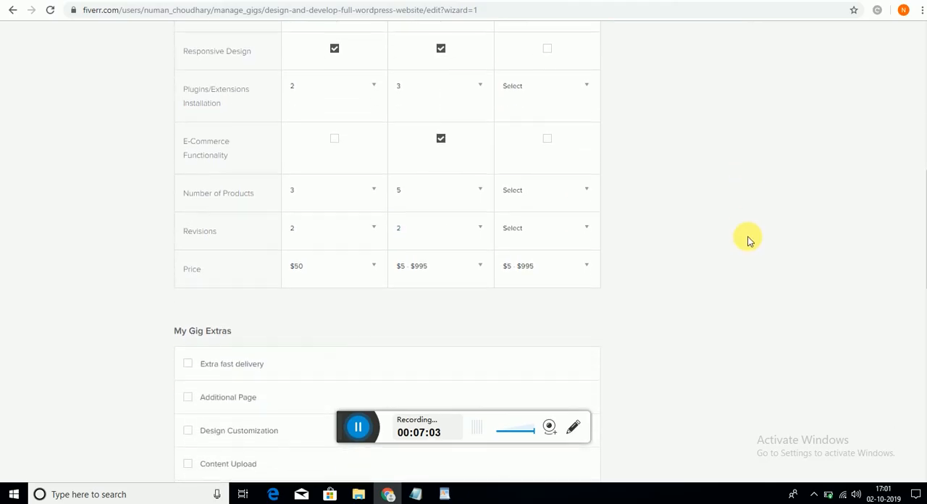
pyautogui.click(429, 274)
pyautogui.moveTo(486, 262)
pyautogui.mouseDown()
pyautogui.moveTo(489, 286)
pyautogui.moveTo(489, 276)
pyautogui.mouseUp()
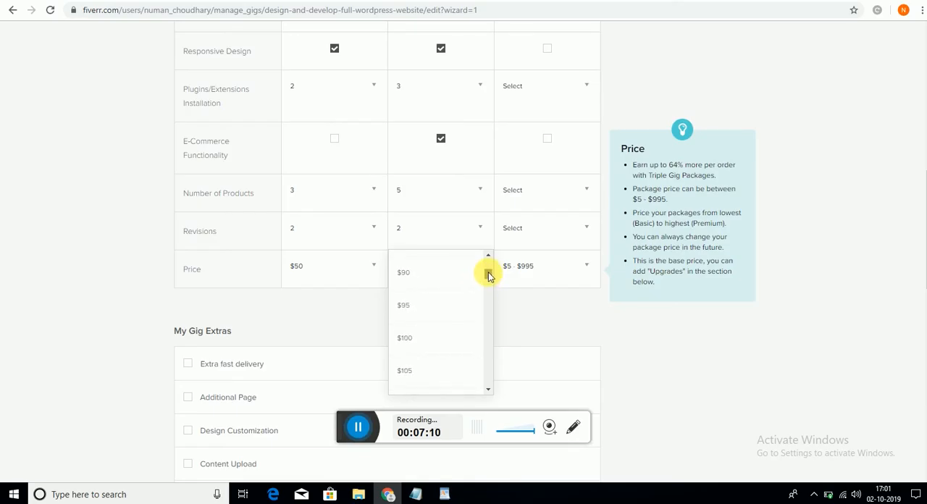
pyautogui.click(436, 272)
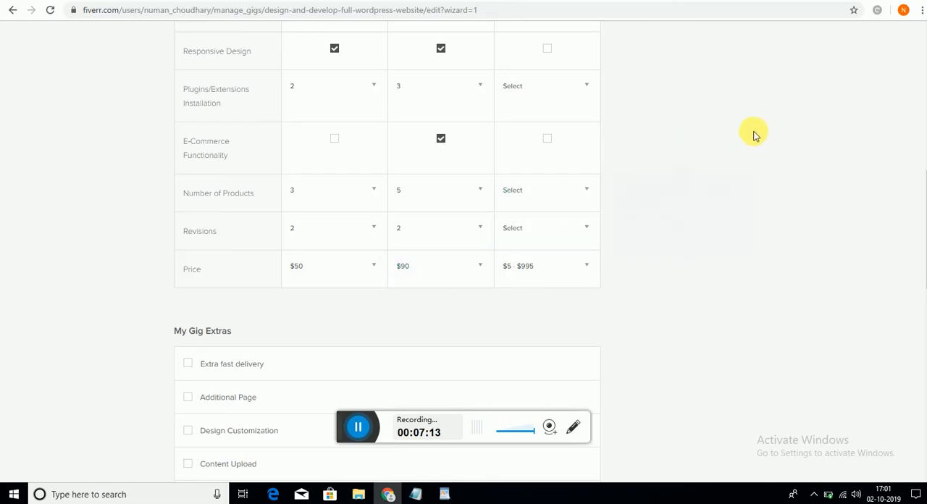
# - Copy "Complete Website with Premium Template with all Required Plugins + Backup + 1 week support+ Basic SEO" from Notepad into the Premium package's description
pyautogui.scroll(3, 754, 135)
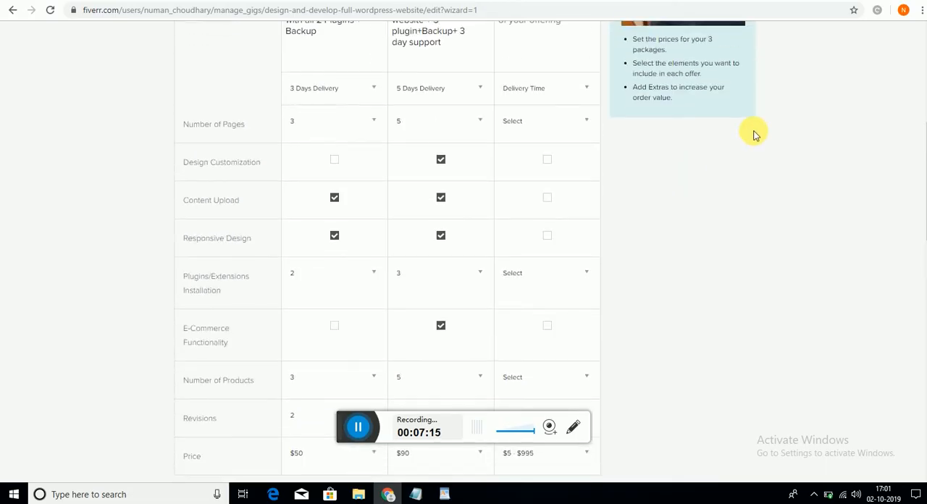
pyautogui.scroll(1, 753, 135)
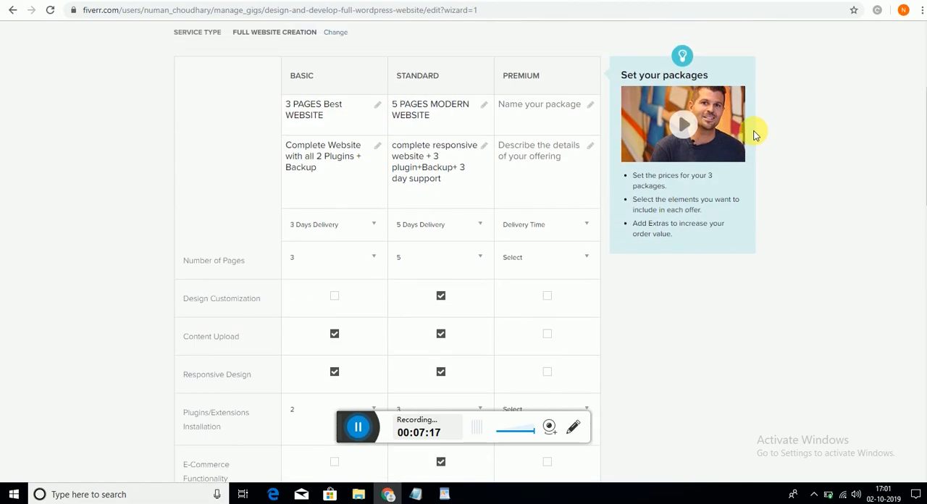
pyautogui.click(545, 115)
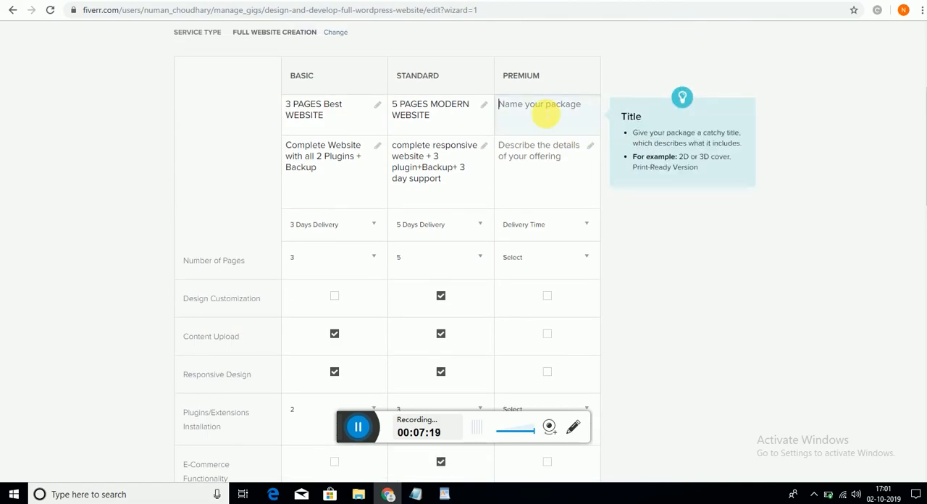
pyautogui.hotkey('alt', 'Tab')
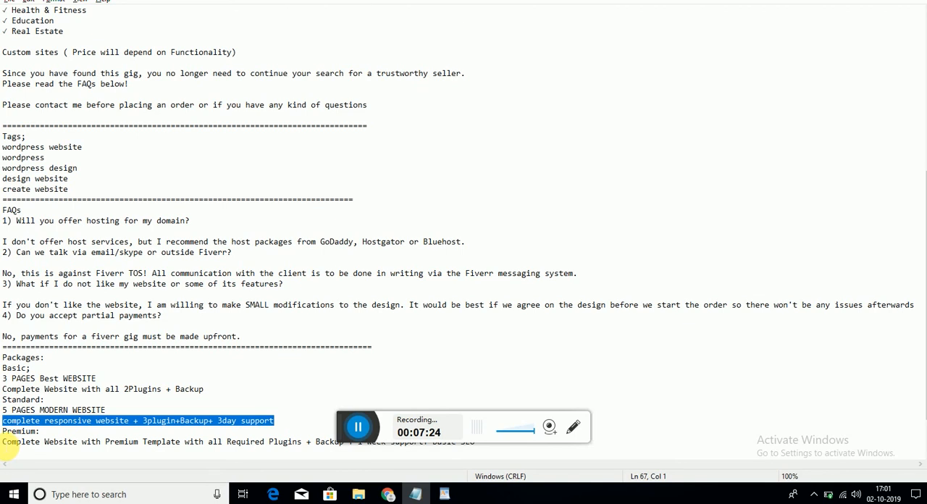
pyautogui.click(3, 443)
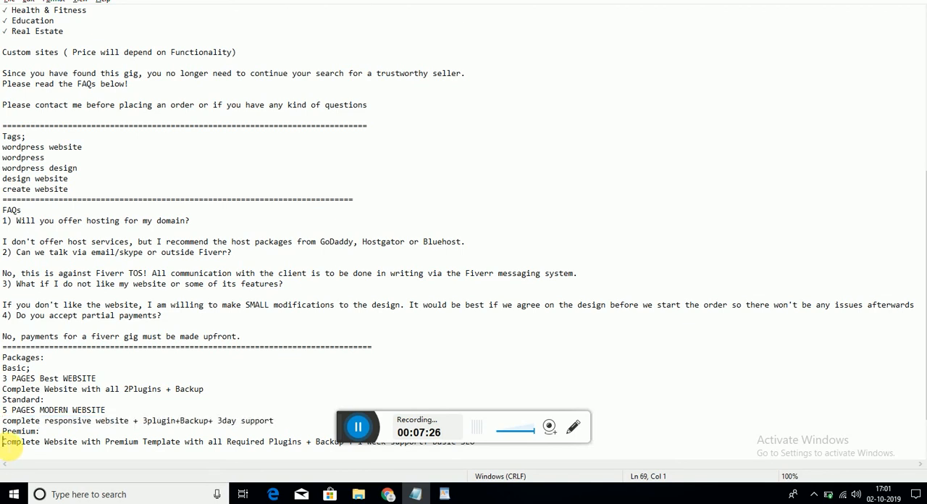
pyautogui.moveTo(4, 442); pyautogui.dragTo(489, 450)
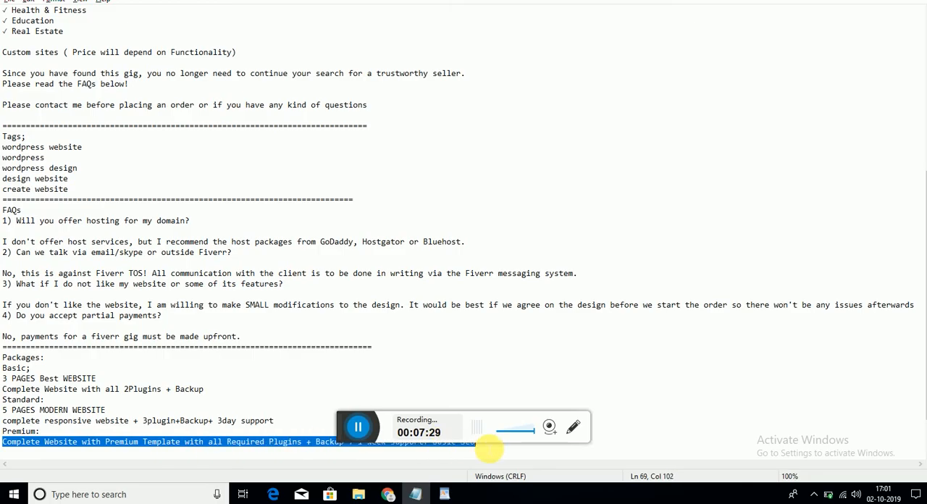
pyautogui.hotkey('alt', 'Tab')
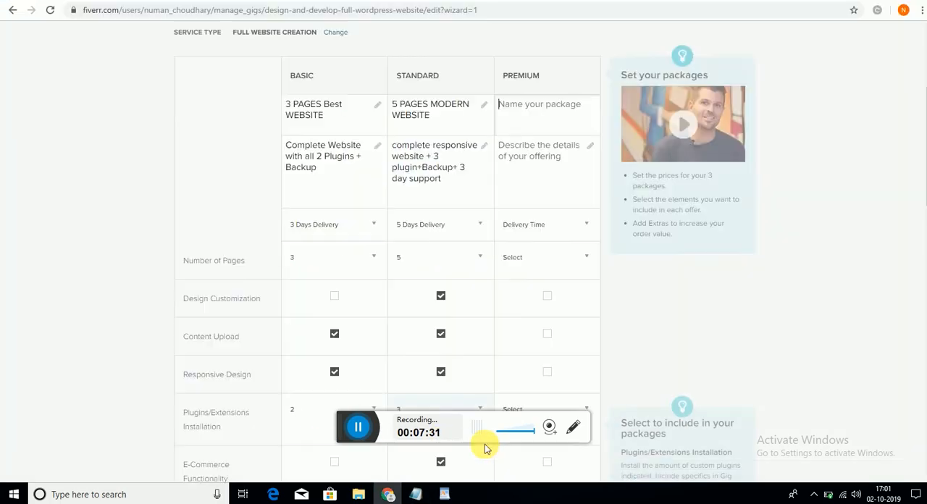
pyautogui.click(523, 156)
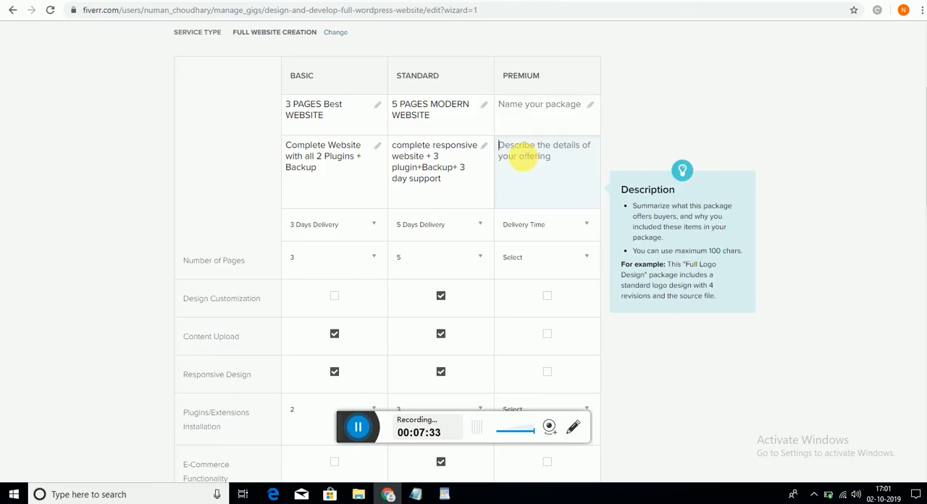
pyautogui.write('Complete Website with Premium Template with all Required Plugins + Backup + 1 week support+ Basic SE')
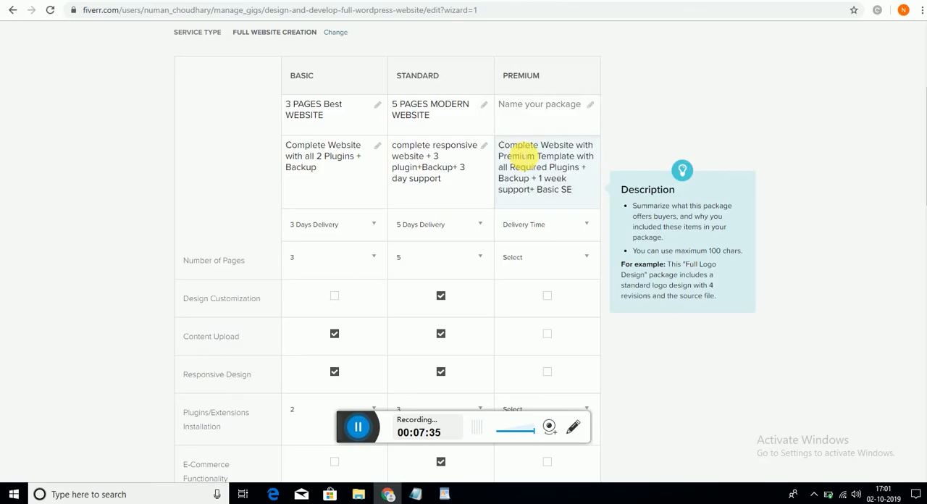
# - Enter "8 PAGES MODERN BUSINESS WEBSITE" as the Premium package's name
pyautogui.click(531, 129)
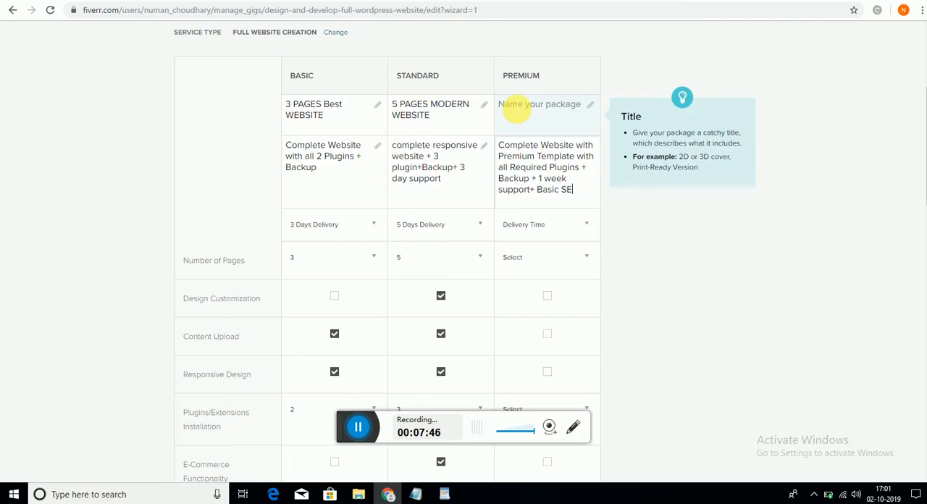
pyautogui.click(516, 111)
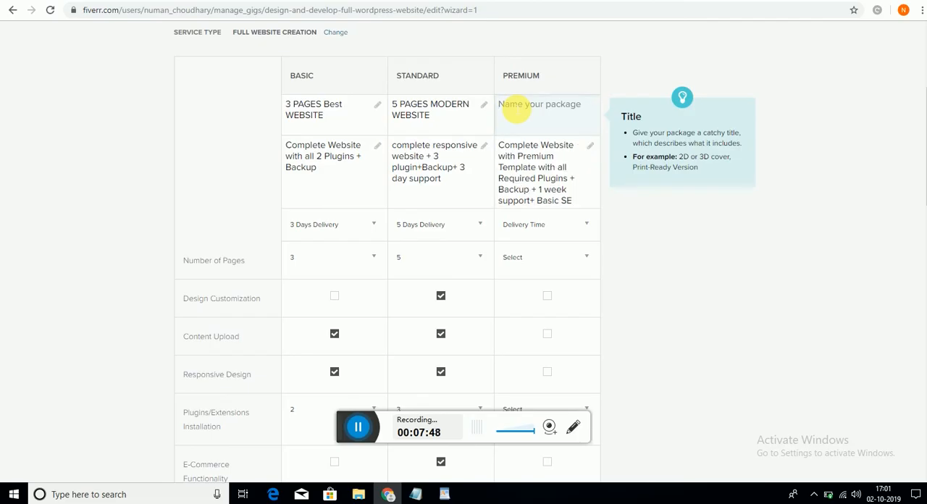
pyautogui.write('Busi')
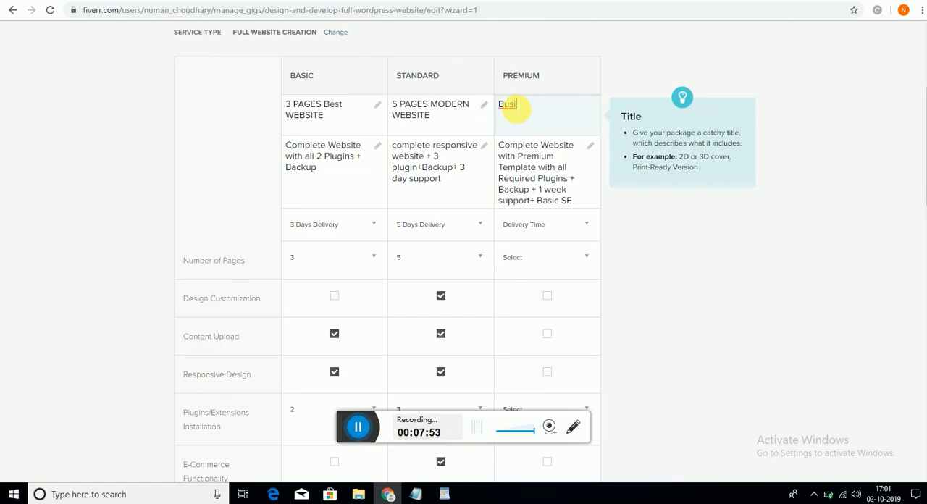
pyautogui.press('BackSpace')
pyautogui.press('BackSpace')
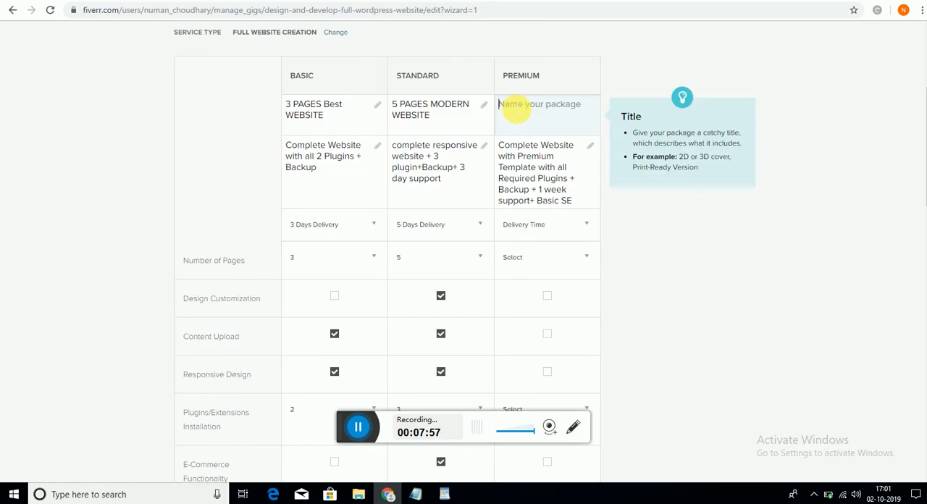
pyautogui.write('Mode')
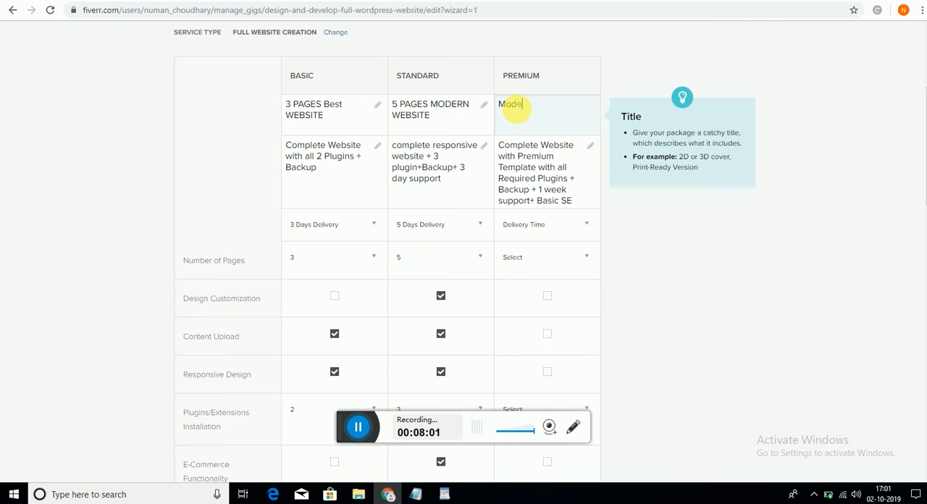
pyautogui.press('BackSpace')
pyautogui.press('BackSpace')
pyautogui.write('MODERN BUSII')
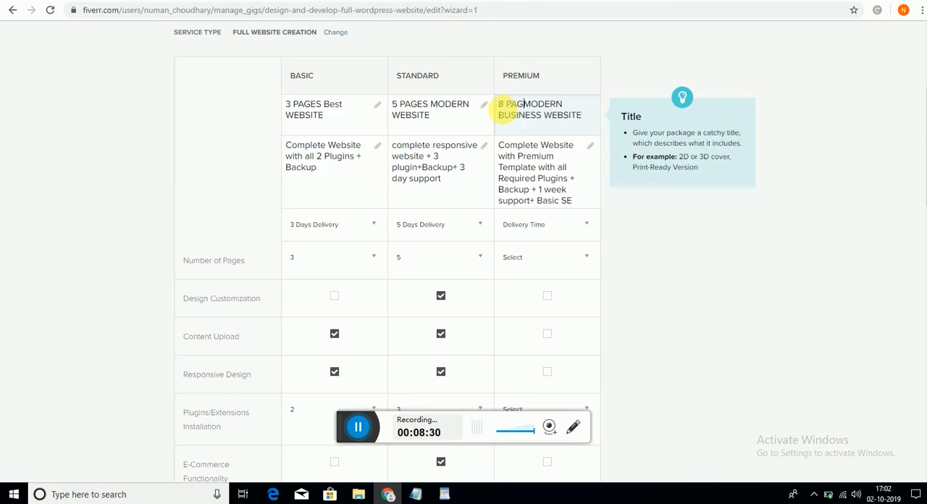
pyautogui.write('ES')
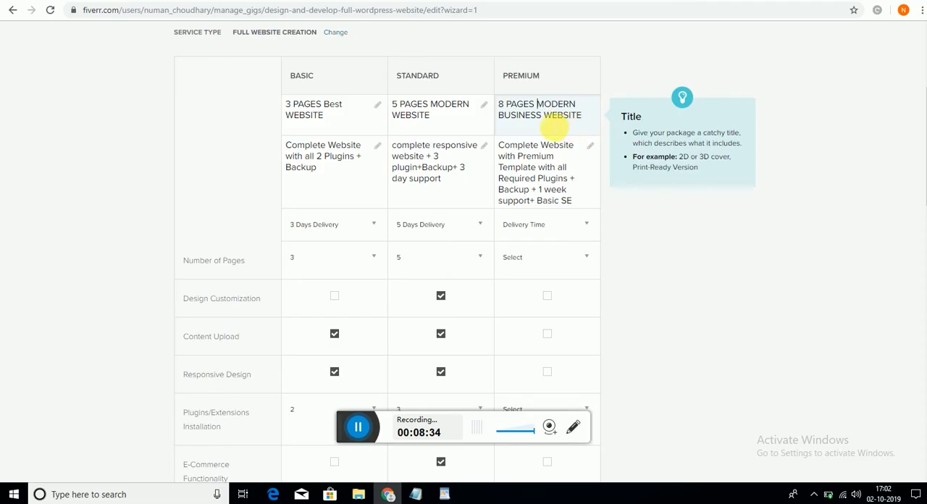
pyautogui.click(533, 150)
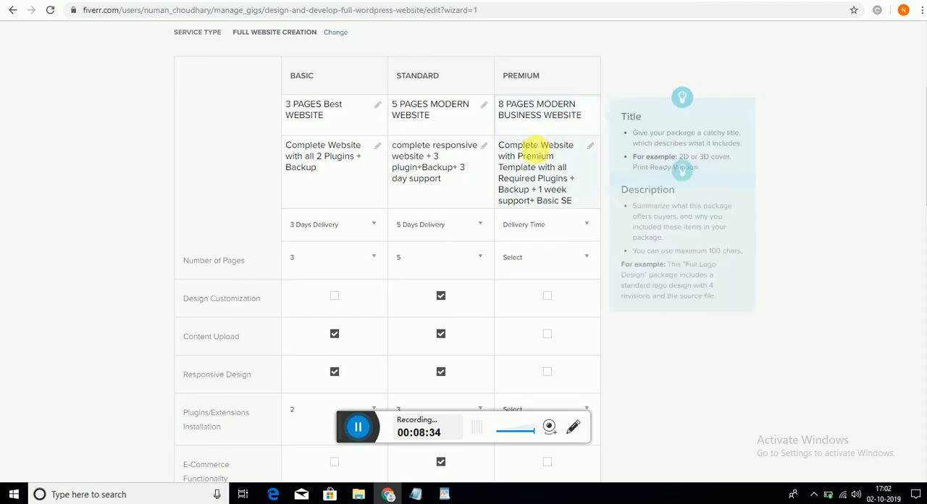
# - Set the Premium package's delivery time to 8 days and its number of pages to 8
pyautogui.click(586, 226)
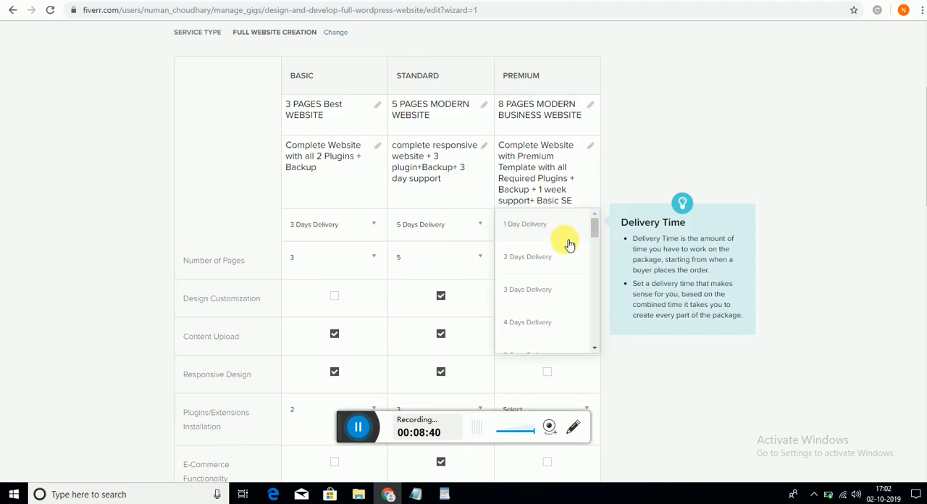
pyautogui.moveTo(594, 225); pyautogui.dragTo(597, 246)
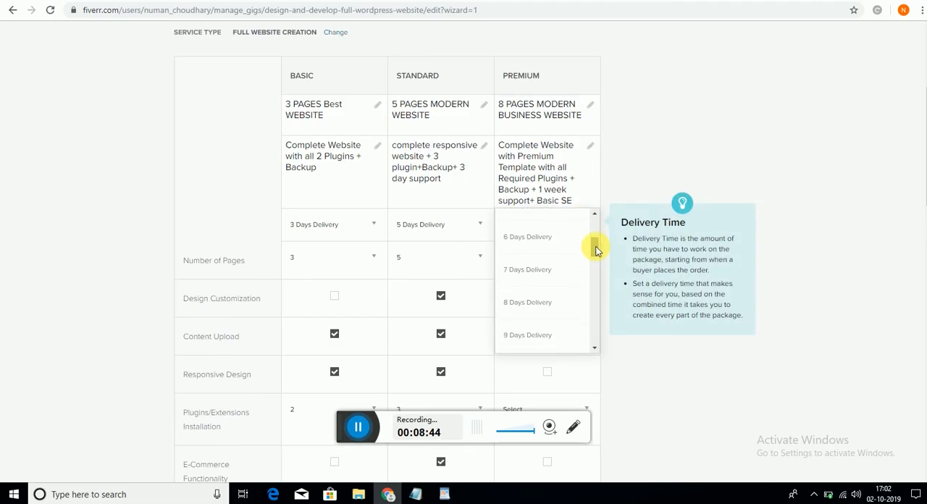
pyautogui.click(527, 308)
pyautogui.click(576, 257)
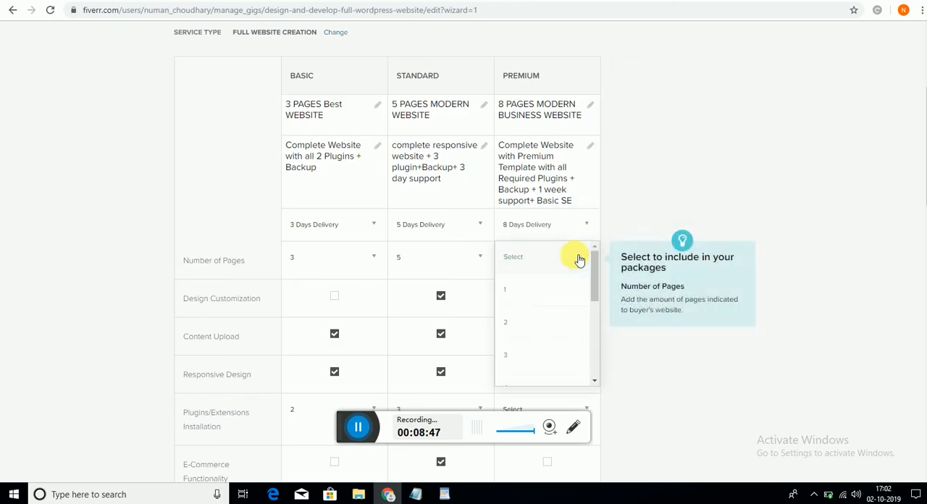
pyautogui.moveTo(595, 271); pyautogui.dragTo(594, 340)
pyautogui.click(543, 310)
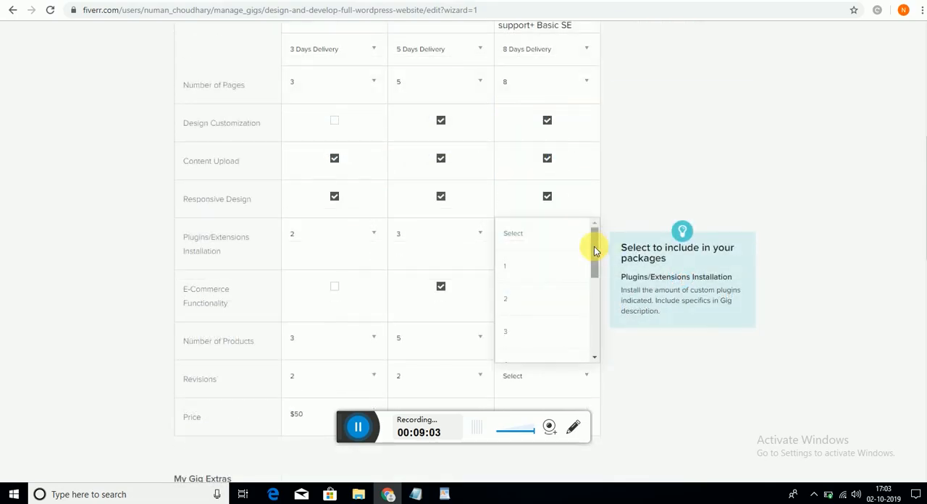
# - Set the Premium package's plugins/extensions installation count to 8
pyautogui.moveTo(594, 248); pyautogui.dragTo(599, 320)
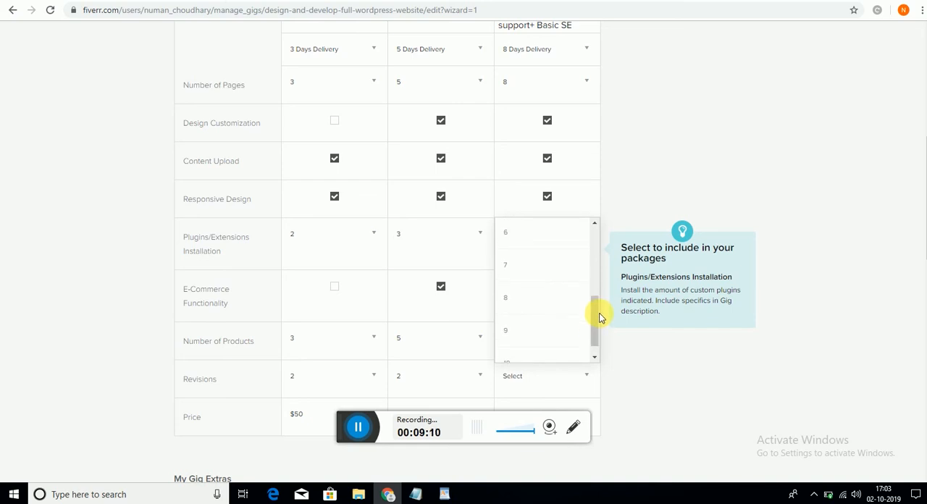
pyautogui.click(599, 321)
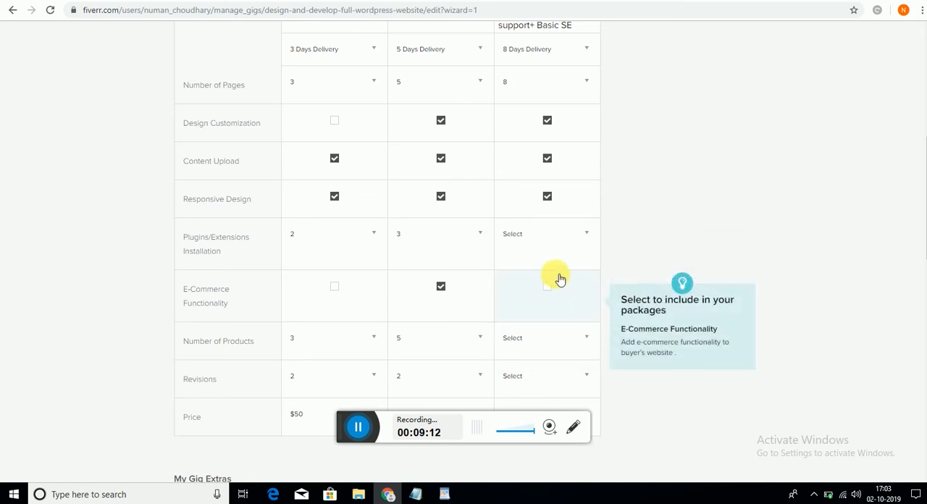
pyautogui.click(587, 249)
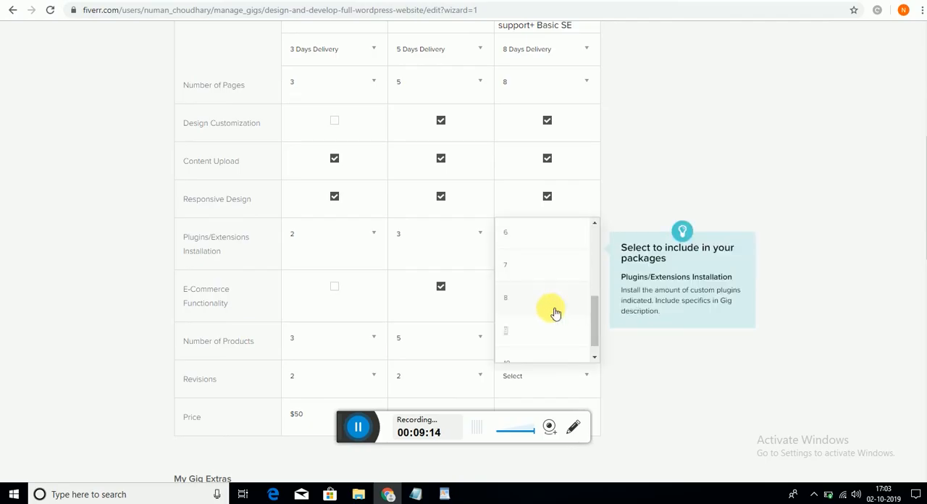
pyautogui.click(533, 299)
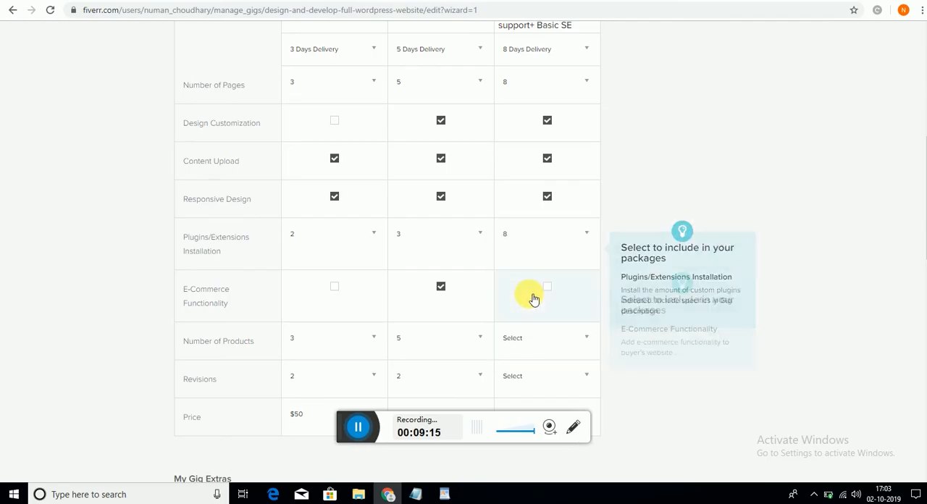
pyautogui.click(590, 240)
pyautogui.moveTo(596, 310); pyautogui.dragTo(600, 330)
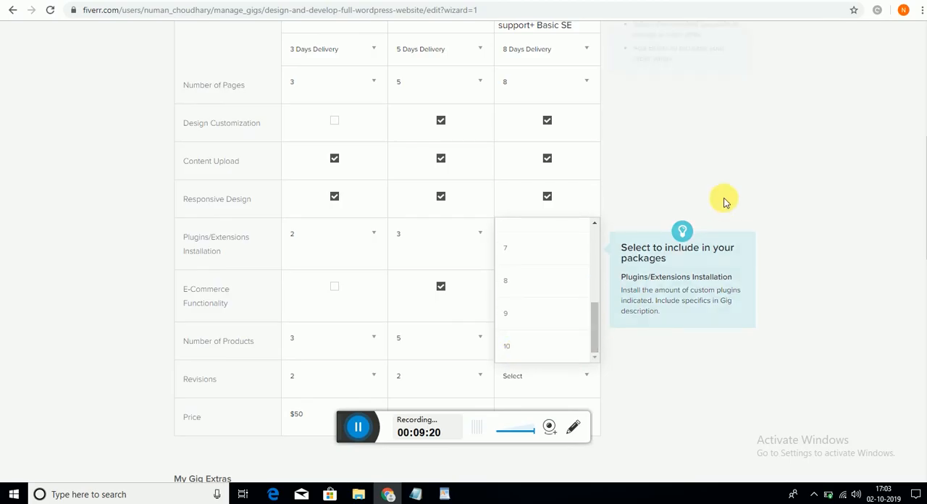
pyautogui.click(703, 184)
# - Include e-commerce functionality in the Premium package and set its plugins/extensions installation count to 5
pyautogui.scroll(-2, 627, 316)
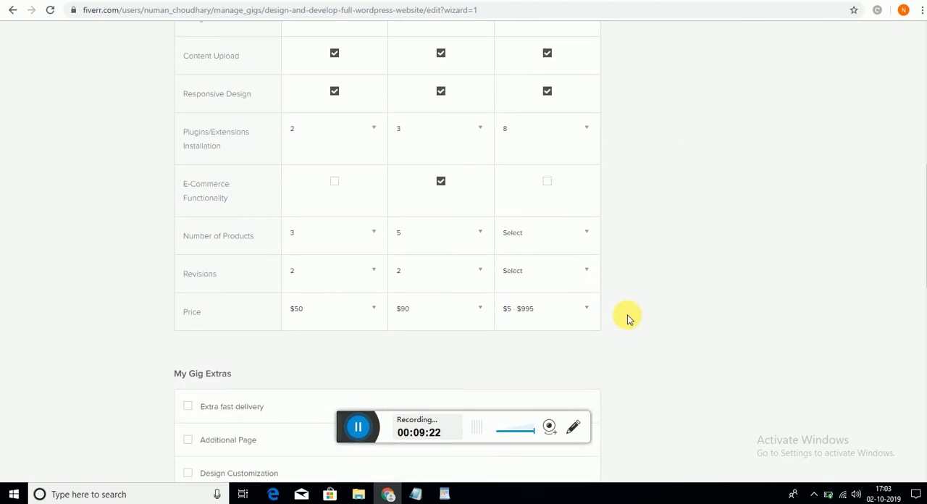
pyautogui.click(555, 182)
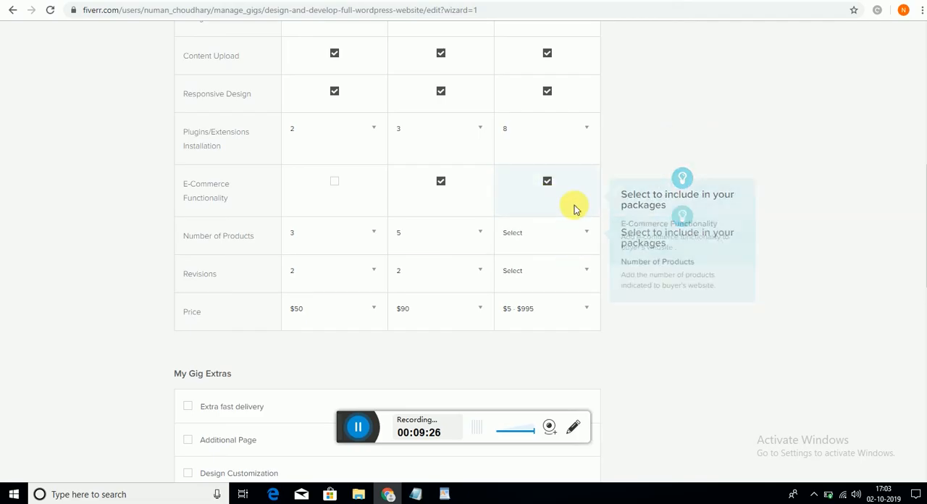
pyautogui.click(588, 136)
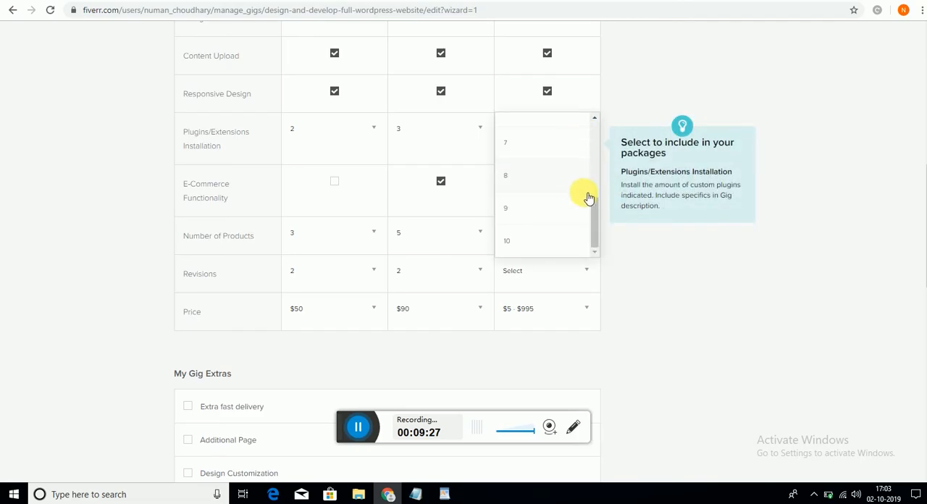
pyautogui.moveTo(596, 202); pyautogui.dragTo(585, 180)
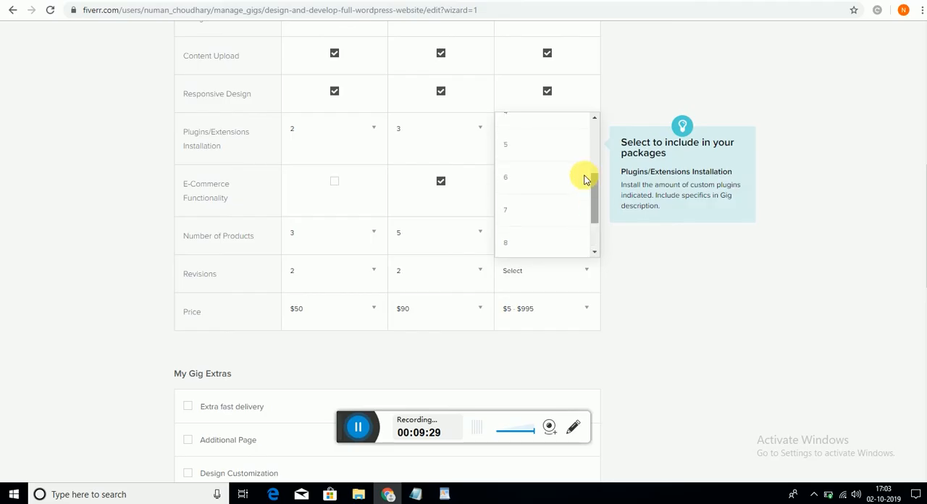
pyautogui.click(523, 146)
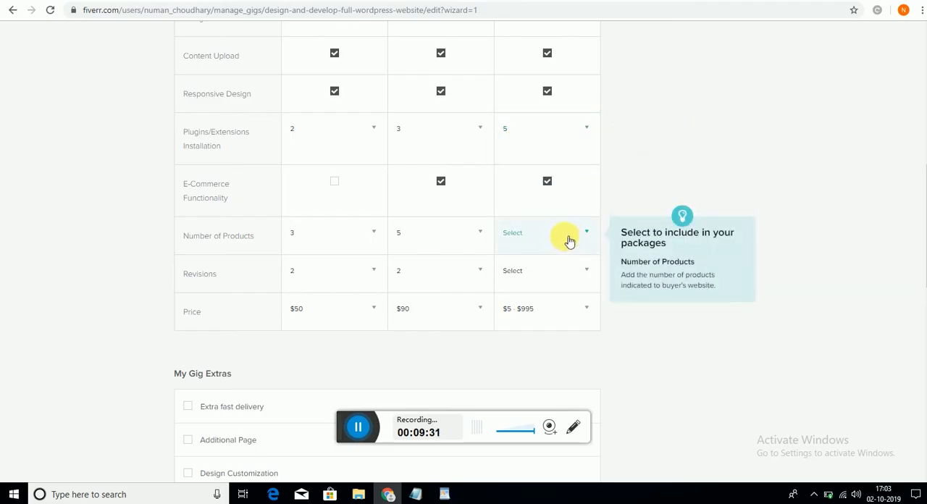
# - Set the Premium package's number of products to 10 and its revisions to 3
pyautogui.click(565, 241)
pyautogui.moveTo(593, 234); pyautogui.dragTo(596, 239)
pyautogui.click(558, 294)
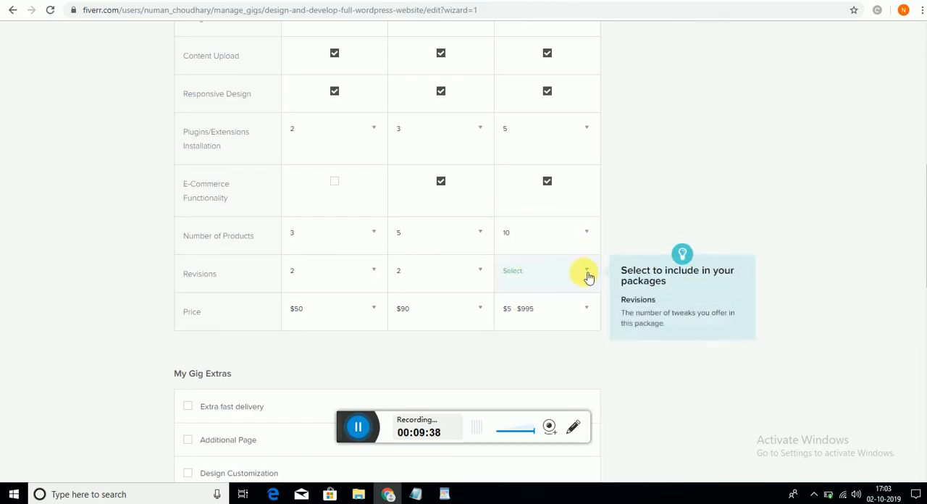
pyautogui.click(581, 271)
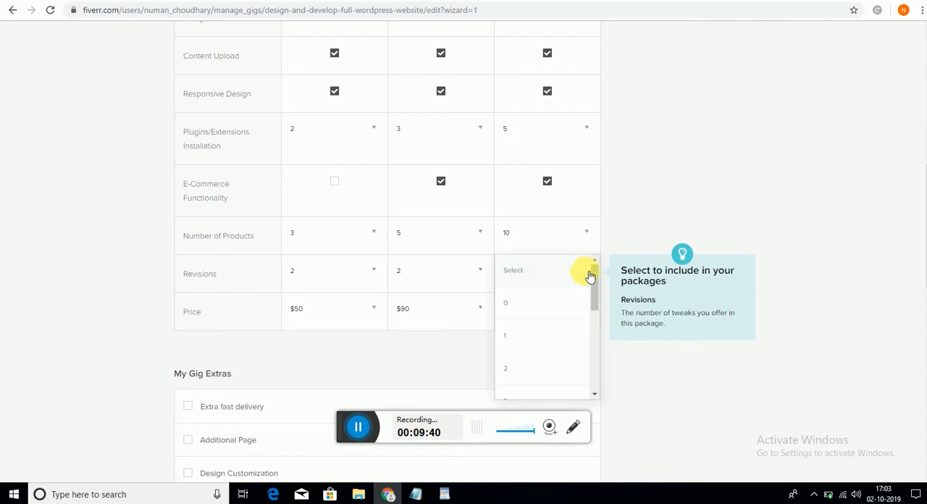
pyautogui.moveTo(594, 285); pyautogui.dragTo(596, 324)
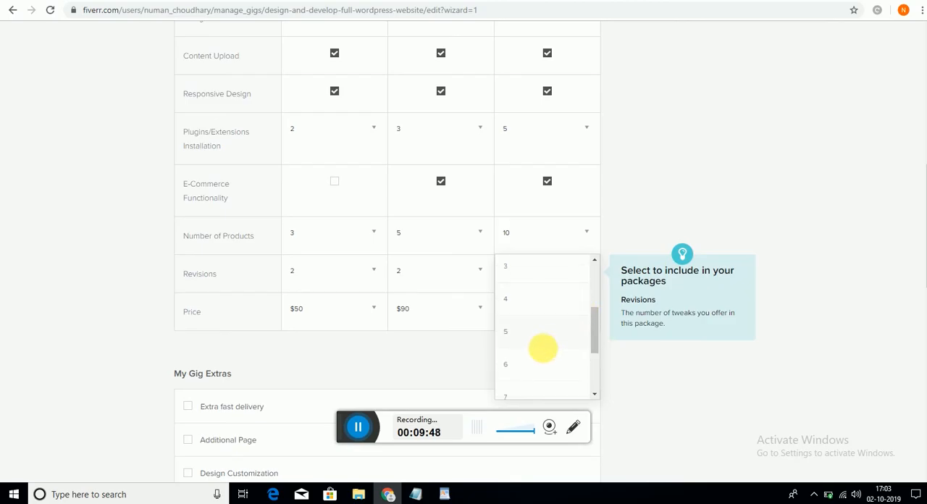
pyautogui.click(544, 274)
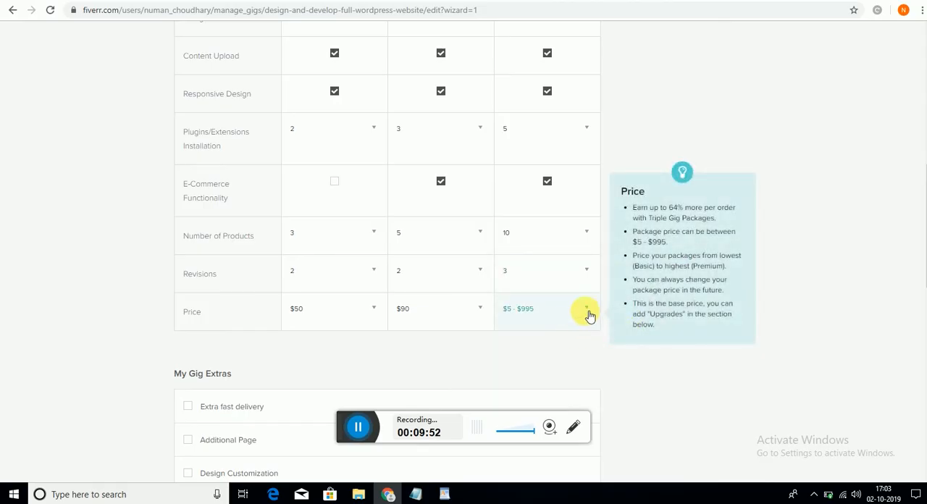
# - Set the Premium package's price to $180
pyautogui.click(588, 313)
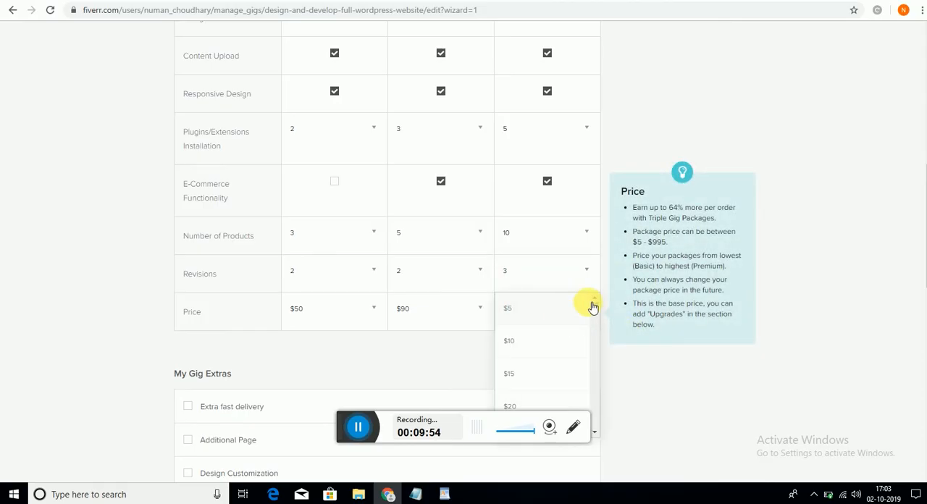
pyautogui.moveTo(594, 306); pyautogui.dragTo(594, 327)
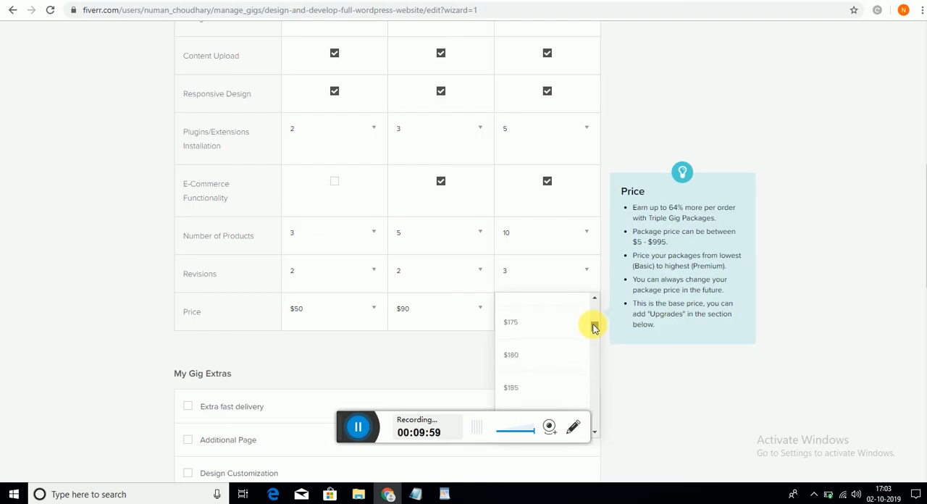
pyautogui.click(524, 364)
# - Leave all gig extras unselected, save the pricing and continue to the Description & FAQ stage
pyautogui.scroll(-4, 629, 340)
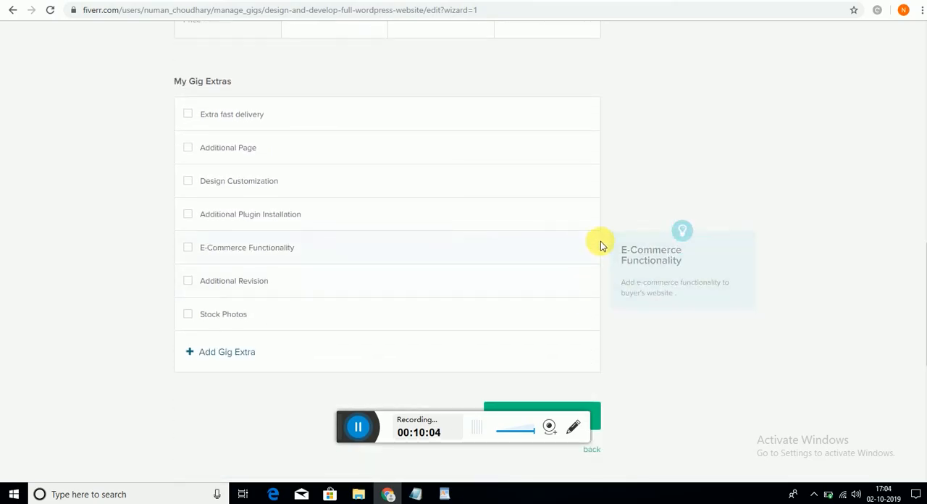
pyautogui.scroll(-2, 601, 244)
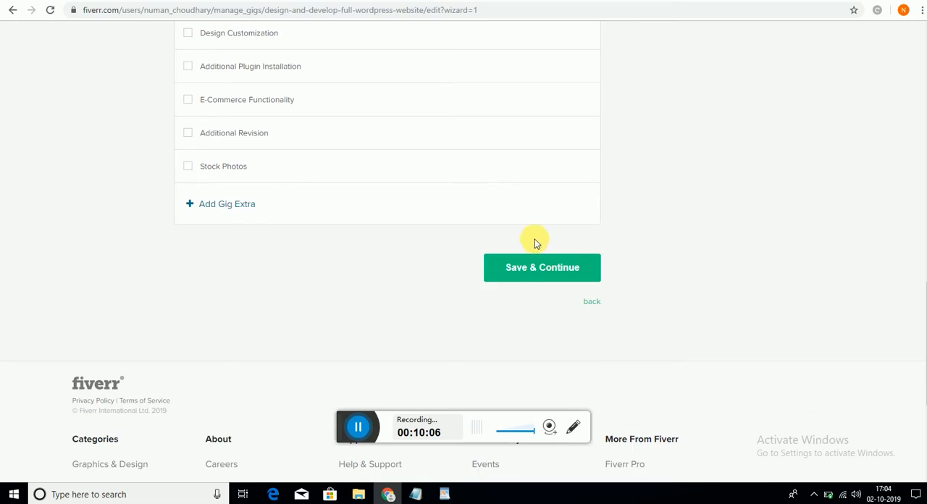
pyautogui.scroll(2, 446, 239)
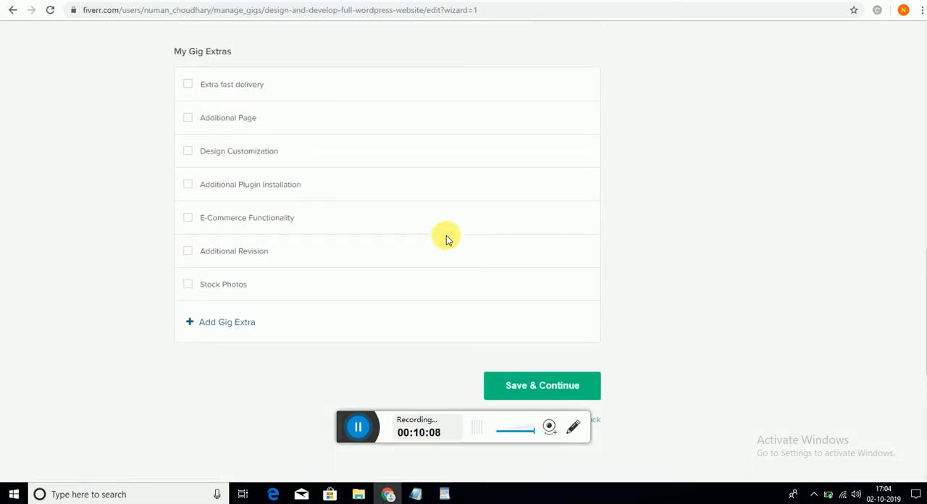
pyautogui.scroll(-1, 446, 239)
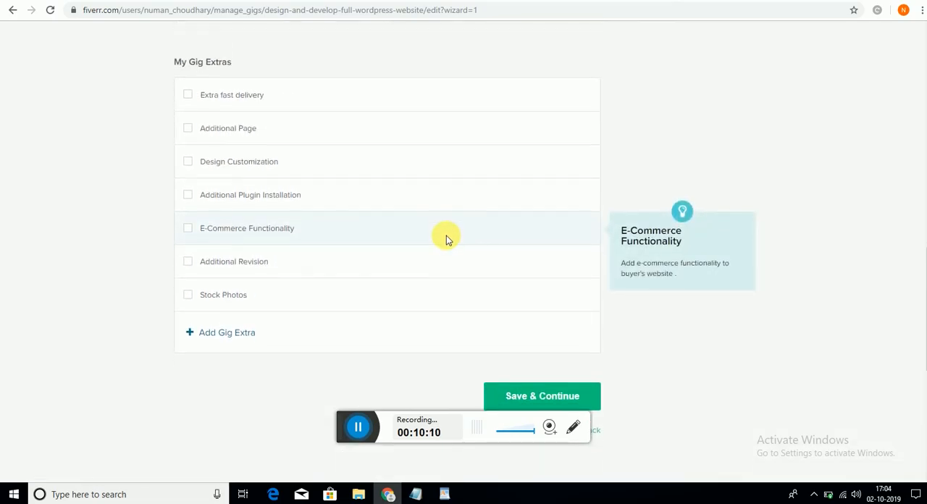
pyautogui.scroll(-1, 447, 239)
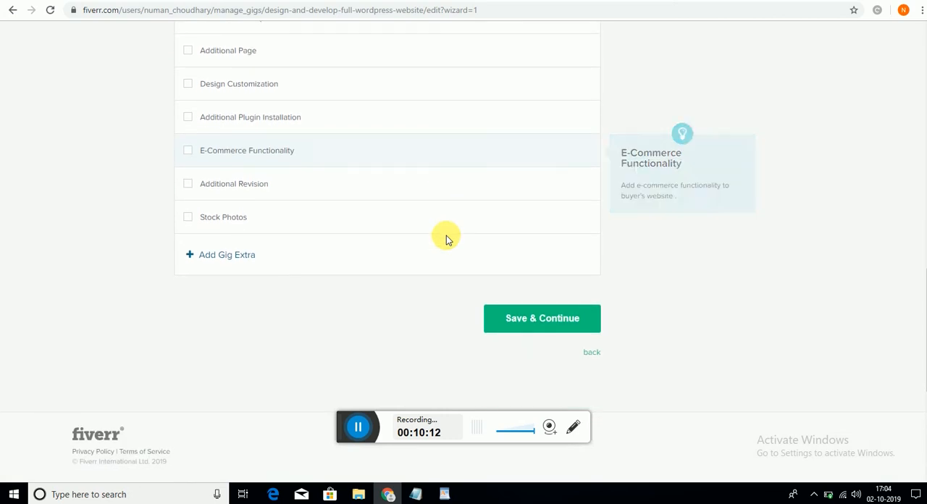
pyautogui.click(554, 325)
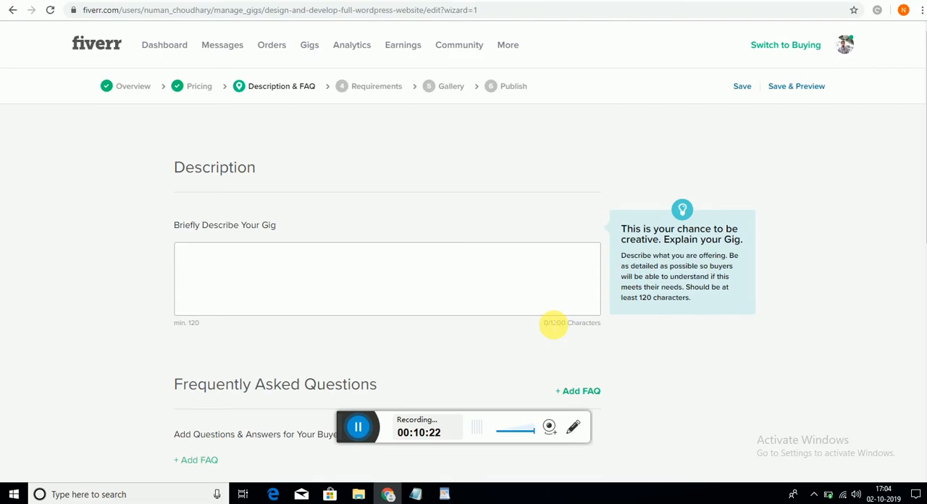
pyautogui.click(238, 263)
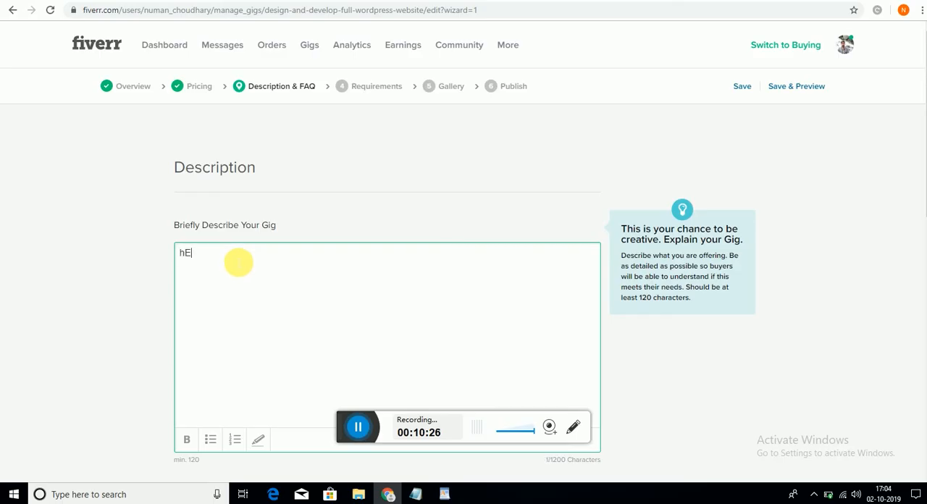
pyautogui.write('====')
pyautogui.press('BackSpace')
pyautogui.press('BackSpace')
pyautogui.press('BackSpace')
pyautogui.press('BackSpace')
pyautogui.press('BackSpace')
pyautogui.press('BackSpace')
pyautogui.press('BackSpace')
pyautogui.press('BackSpace')
pyautogui.press('BackSpace')
pyautogui.write('hERE')
pyautogui.press('BackSpace')
pyautogui.press('BackSpace')
pyautogui.press('BackSpace')
pyautogui.press('BackSpace')
pyautogui.write('Here')
# - Copy the text from "Do you want to own your own responsive WordPress website?" to "any kind of questions" from Notepad into the gig description
pyautogui.hotkey('alt', 'Tab')
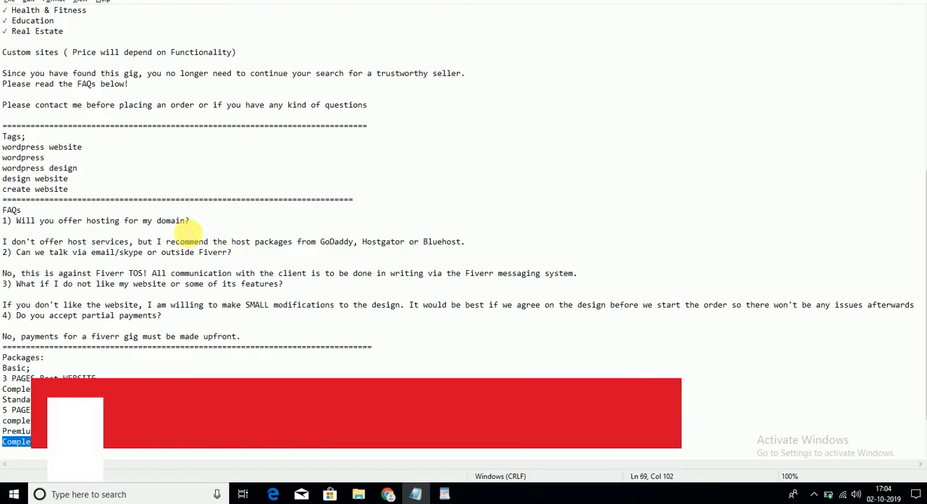
pyautogui.click(183, 191)
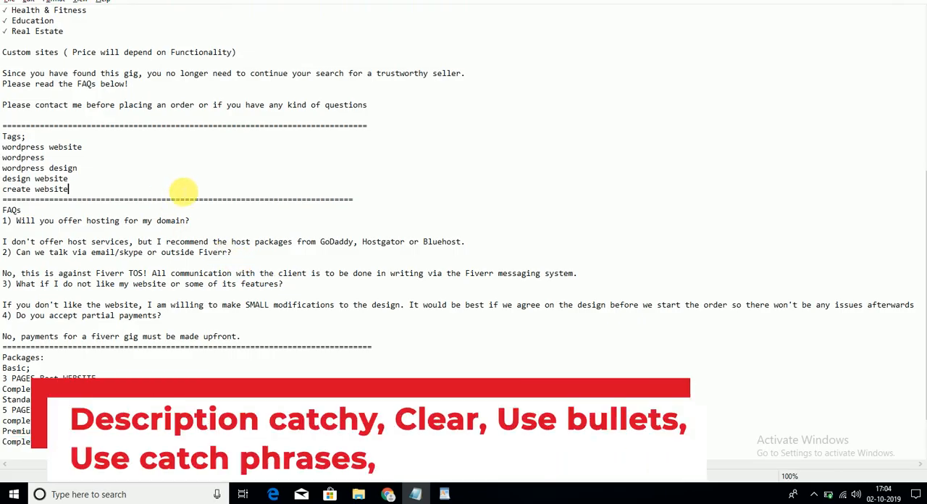
pyautogui.press('Up')
pyautogui.press('Up')
pyautogui.press('Up')
pyautogui.press('Up')
pyautogui.press('Up')
pyautogui.press('Up')
pyautogui.press('Up')
pyautogui.press('Up')
pyautogui.press('Up')
pyautogui.press('Up')
pyautogui.press('Up')
pyautogui.press('Up')
pyautogui.press('Up')
pyautogui.press('Up')
pyautogui.press('Up')
pyautogui.press('Up')
pyautogui.press('Up')
pyautogui.press('Up')
pyautogui.press('Up')
pyautogui.press('Up')
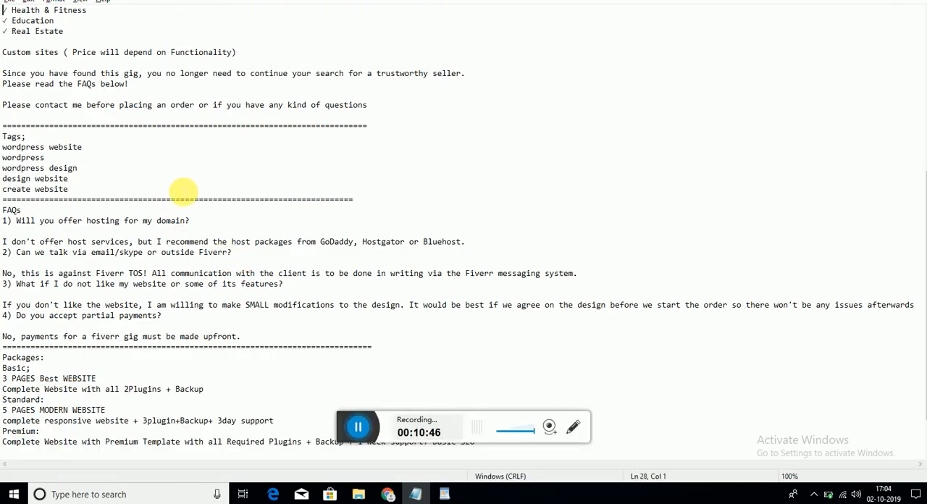
pyautogui.press('Up')
pyautogui.press('Up')
pyautogui.press('Up')
pyautogui.press('Up')
pyautogui.press('Up')
pyautogui.press('Up')
pyautogui.press('Up')
pyautogui.press('Up')
pyautogui.press('Up')
pyautogui.press('Up')
pyautogui.press('Up')
pyautogui.press('Up')
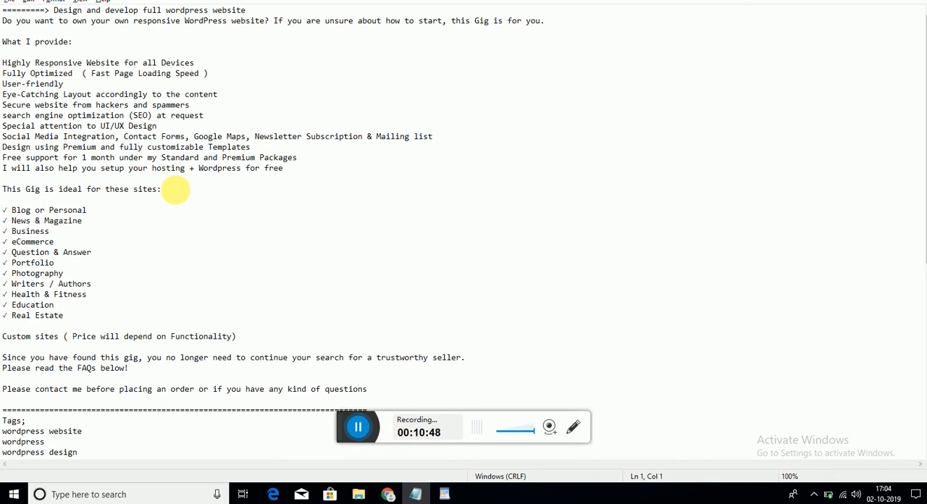
pyautogui.moveTo(2, 20); pyautogui.dragTo(380, 395)
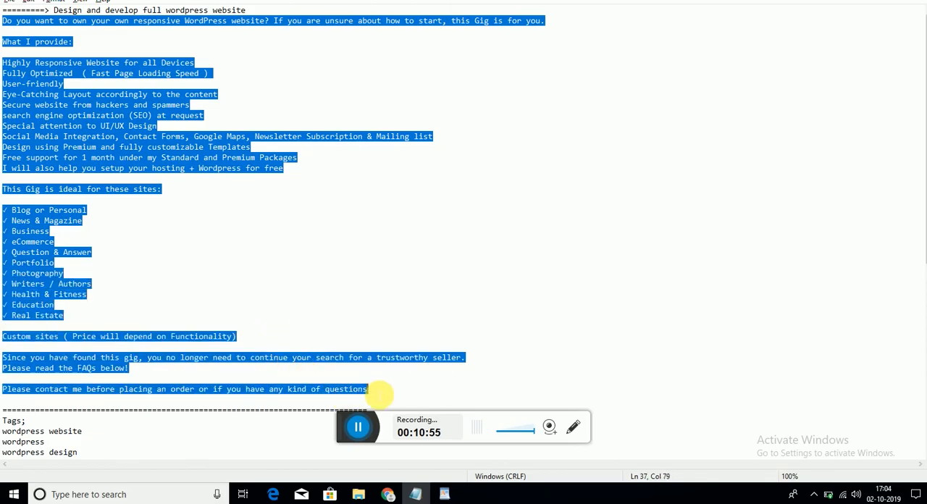
pyautogui.click(388, 494)
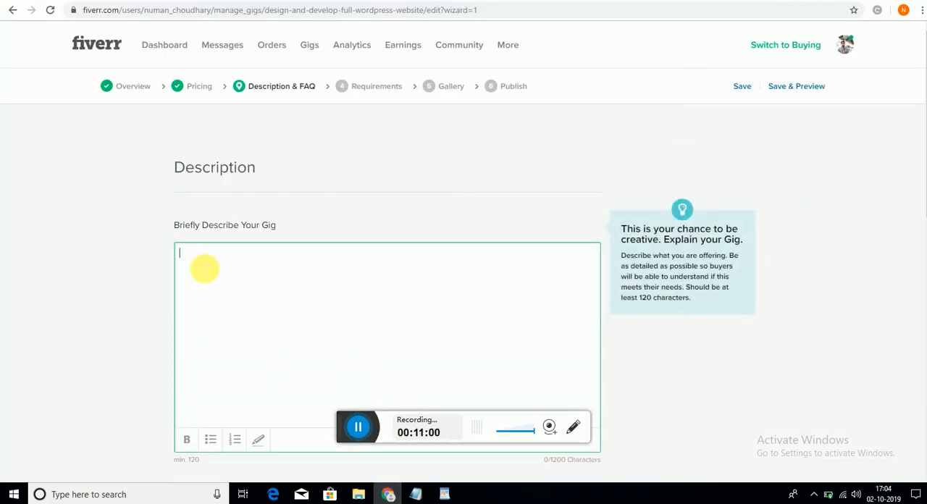
pyautogui.hotkey('ctrl', 'v')
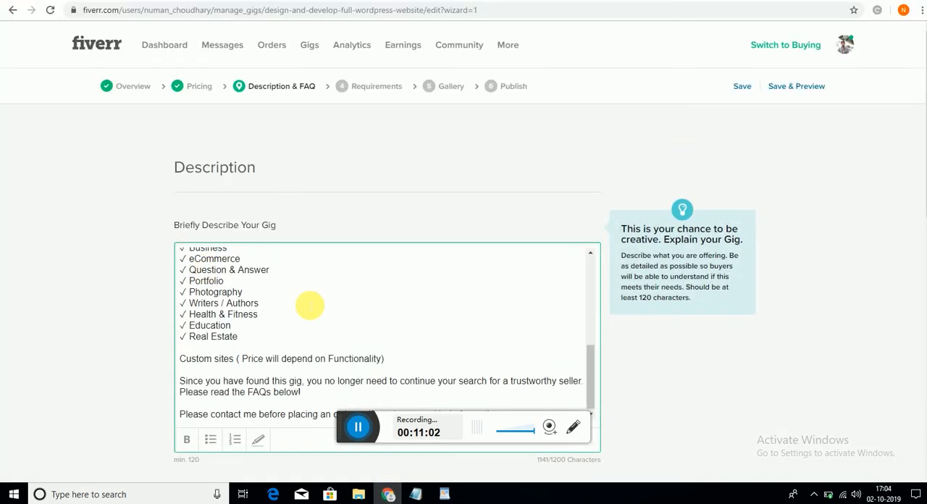
# - Make the description's opening paragraph, from "Do you want to own" to "this Gig is for you.", bold
pyautogui.scroll(1, 371, 380)
pyautogui.scroll(5, 372, 378)
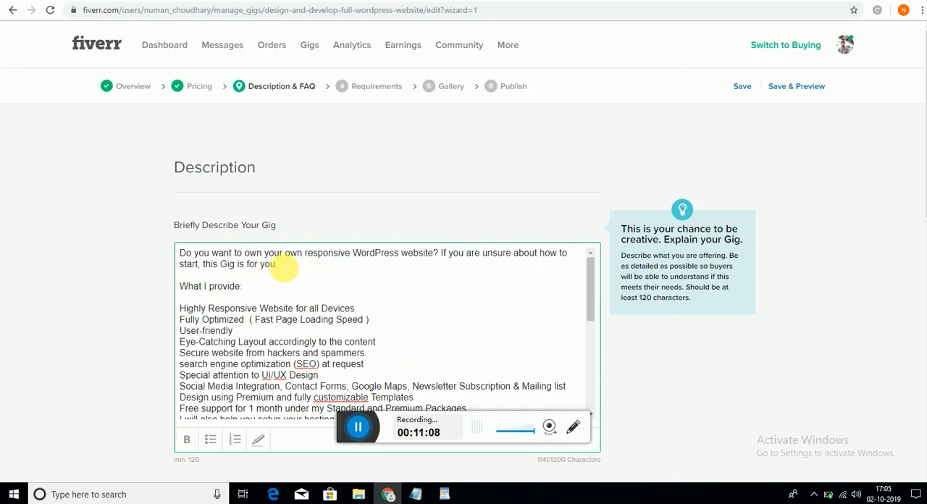
pyautogui.moveTo(284, 267); pyautogui.dragTo(179, 261)
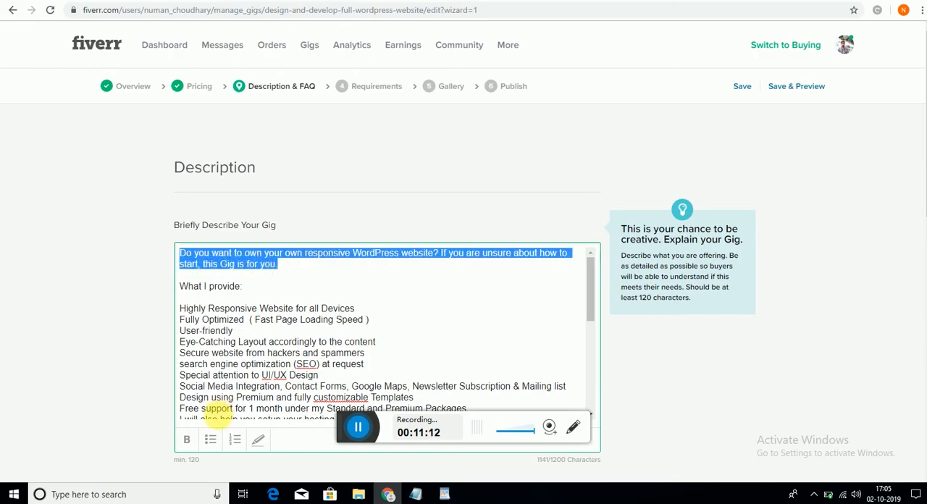
pyautogui.click(188, 439)
pyautogui.click(369, 297)
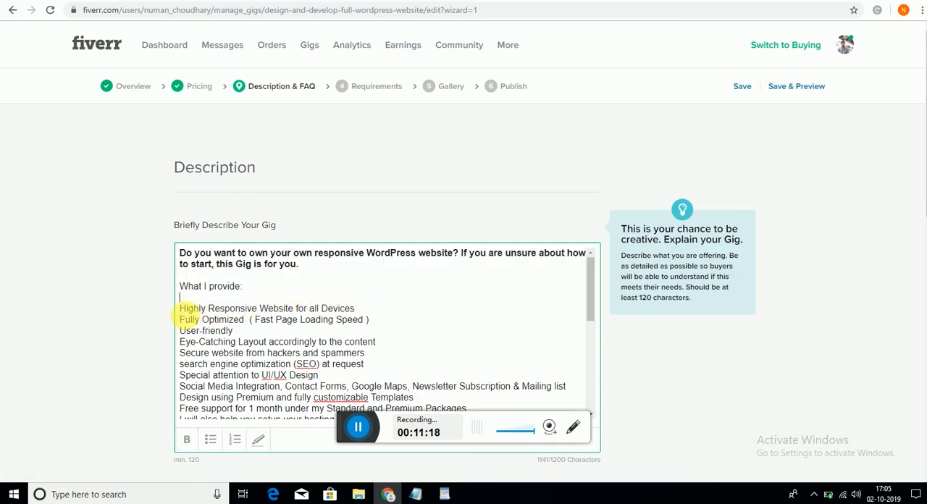
# - Try to turn all the lines under "What I provide:" into a bulleted list at once
pyautogui.click(177, 310)
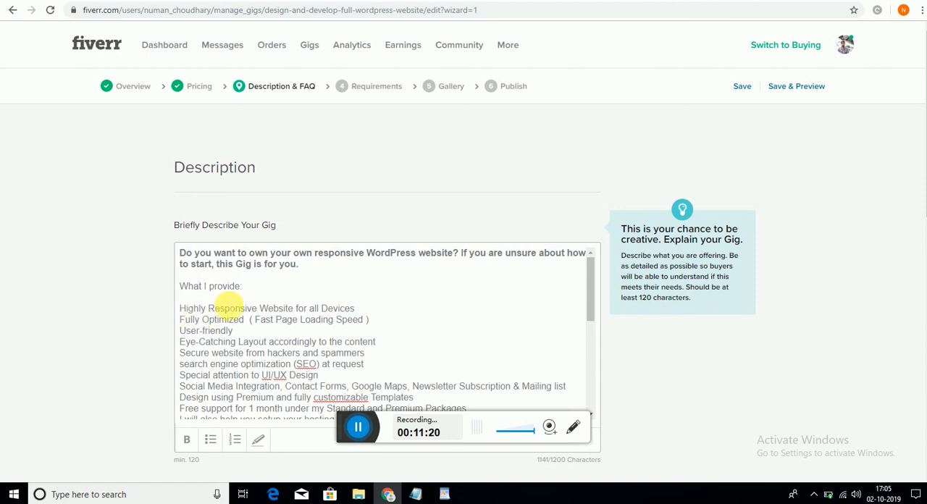
pyautogui.click(239, 303)
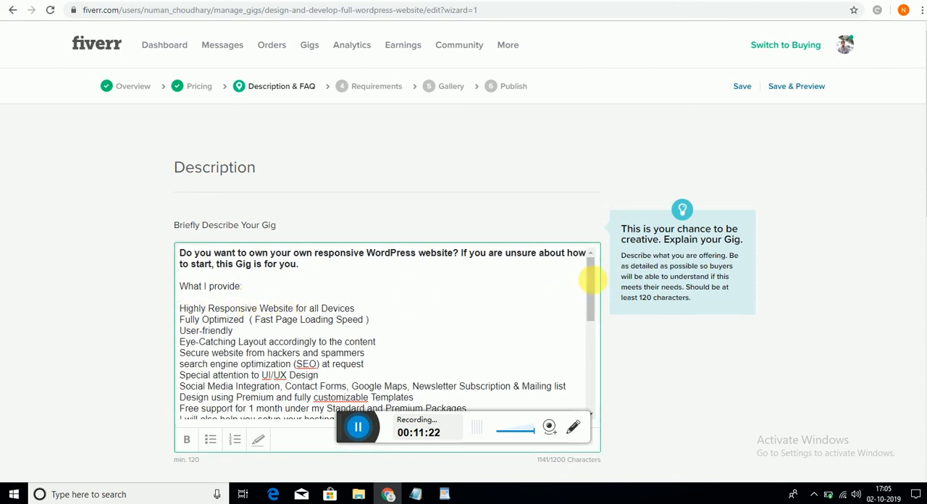
pyautogui.moveTo(590, 273); pyautogui.dragTo(590, 283)
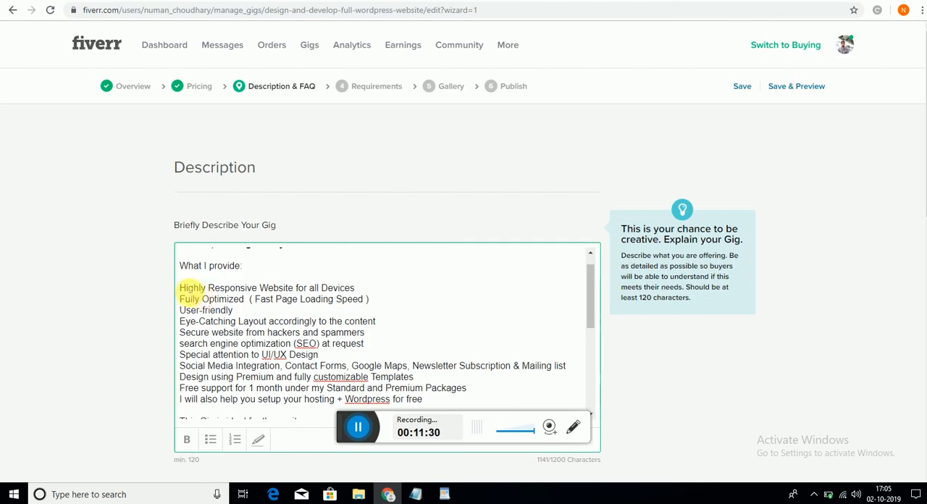
pyautogui.moveTo(181, 288); pyautogui.dragTo(439, 366)
pyautogui.click(216, 441)
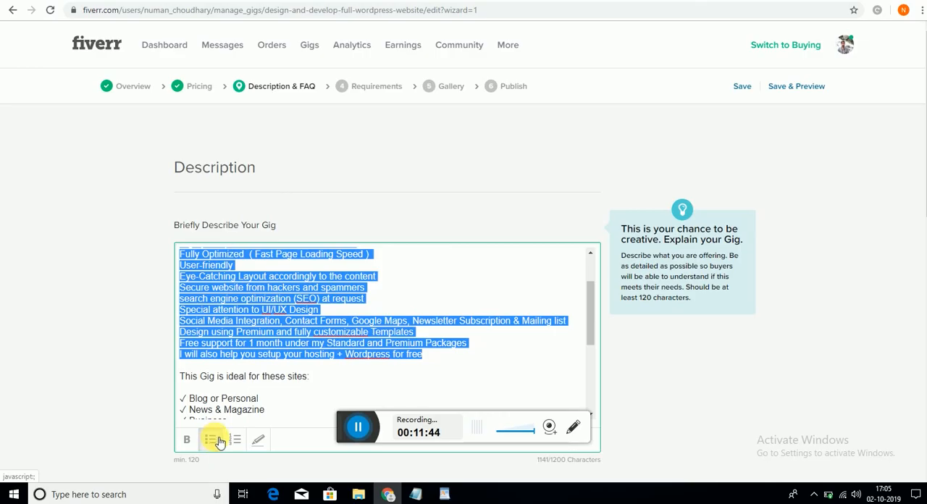
# - Format the "Social Media Integration" and "Design using Premium and fully customizable Templates" lines as separate bullets
pyautogui.click(263, 321)
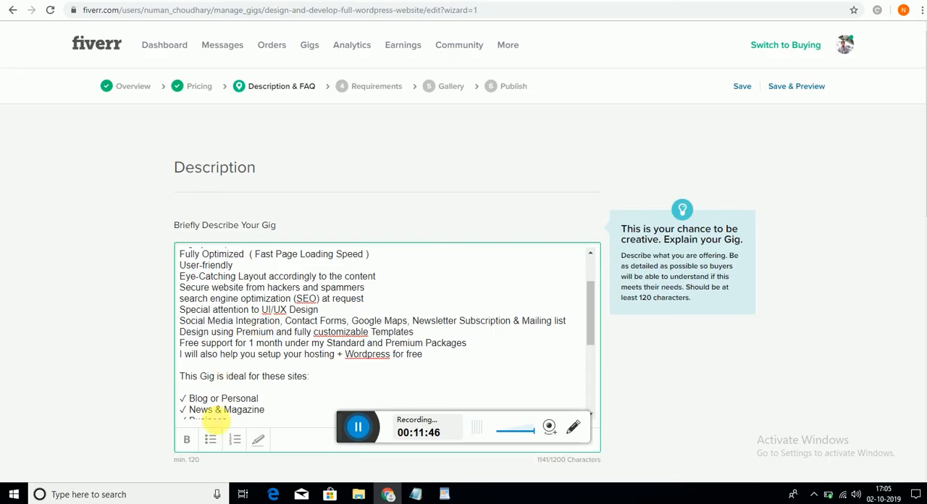
pyautogui.click(211, 440)
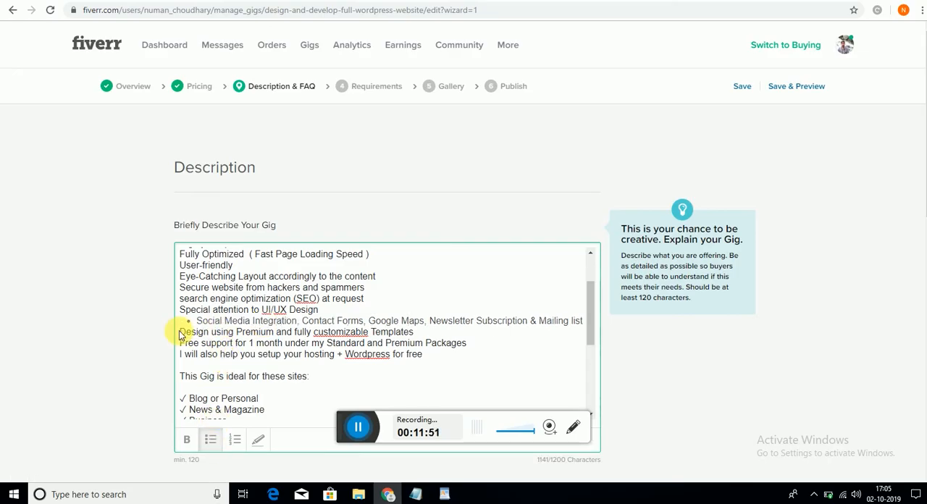
pyautogui.click(275, 332)
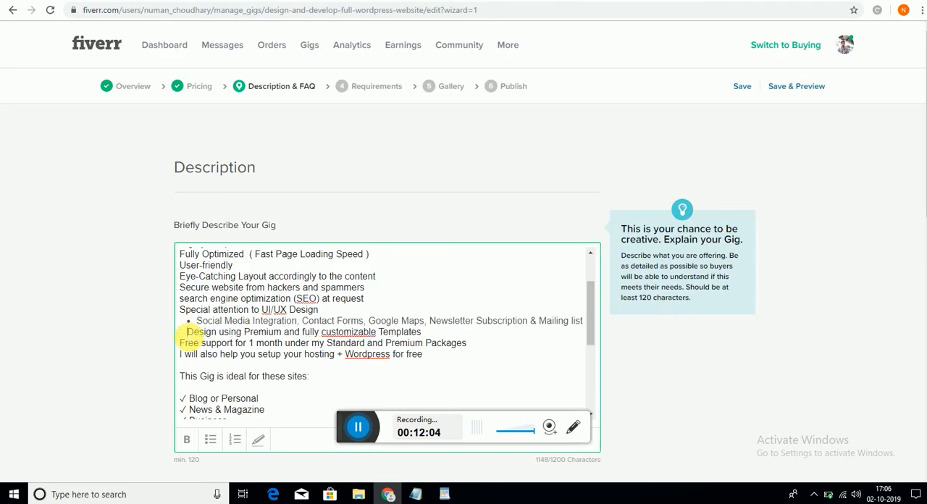
pyautogui.press('BackSpace')
pyautogui.press('BackSpace')
pyautogui.press('BackSpace')
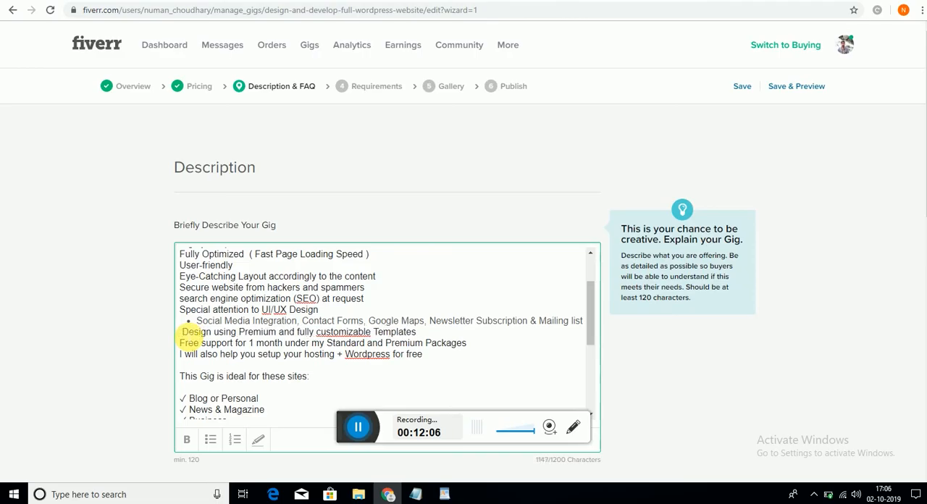
pyautogui.press('BackSpace')
pyautogui.press('BackSpace')
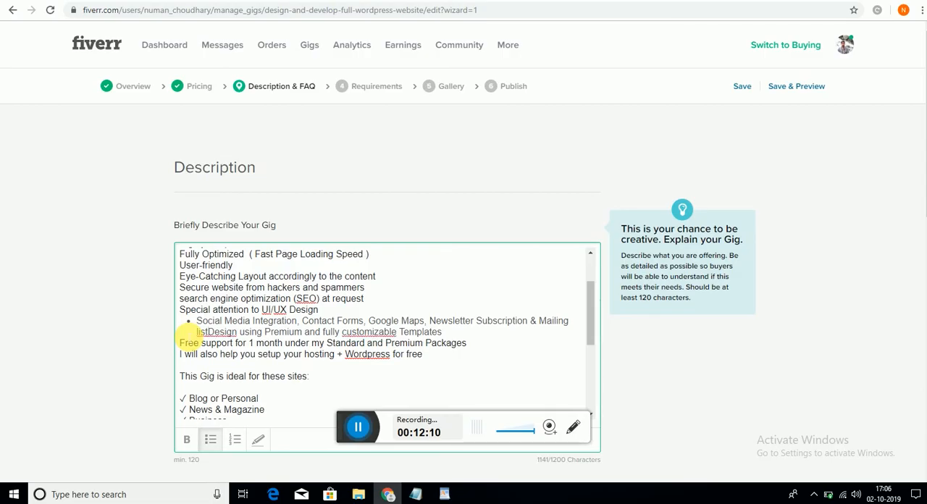
pyautogui.press('Return')
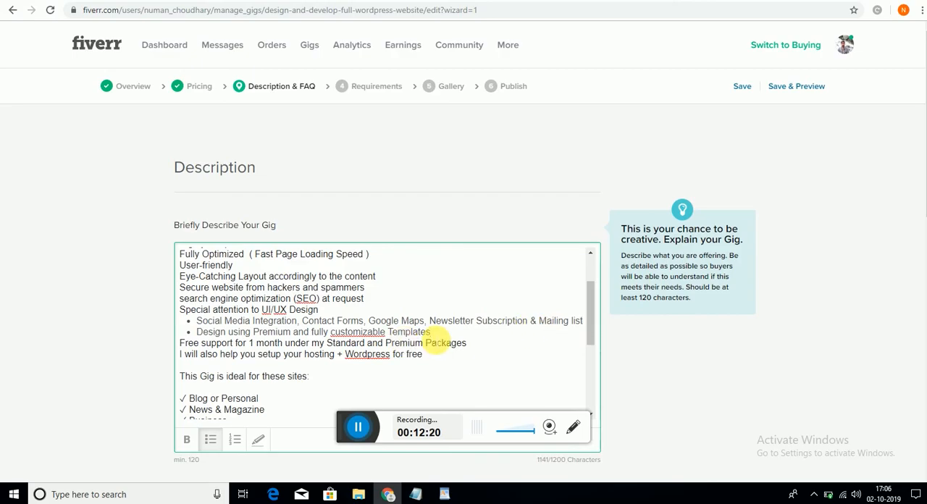
# - Add the "Free support for 1 month" and "I will also help you setup your hosting" lines to the bulleted list
pyautogui.press('Return')
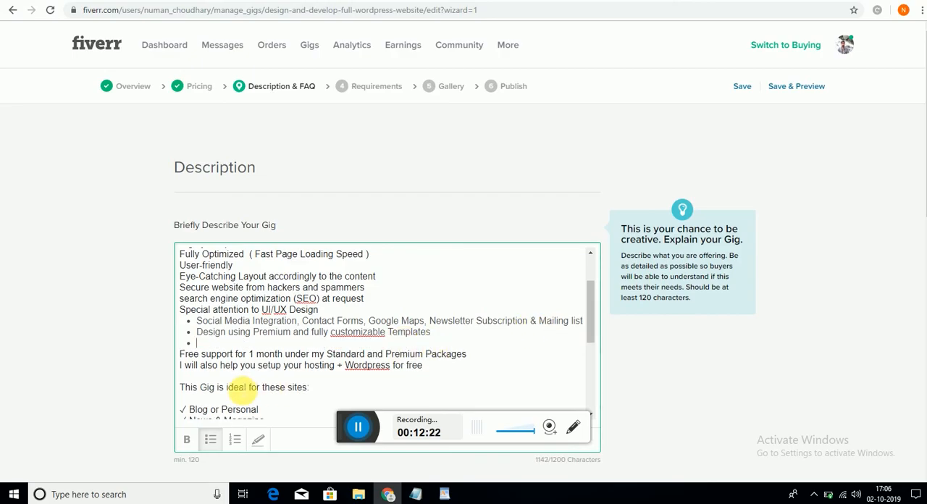
pyautogui.click(470, 355)
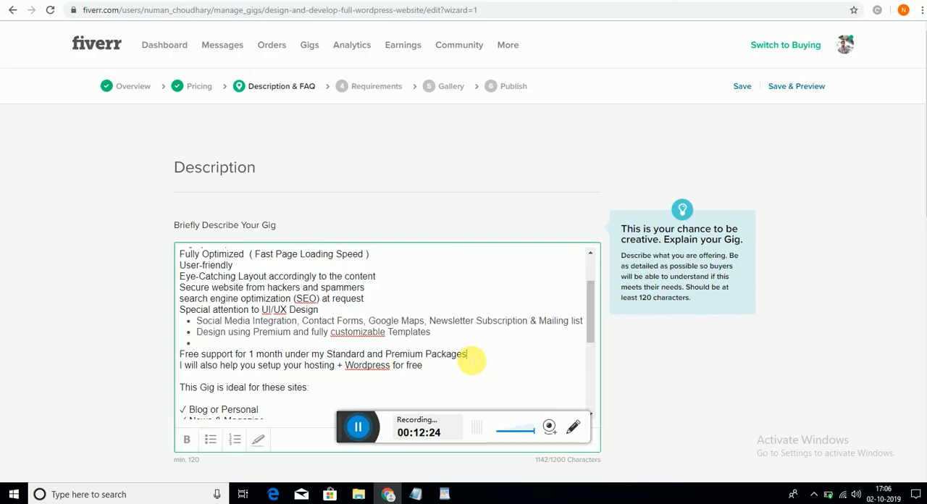
pyautogui.press('Return')
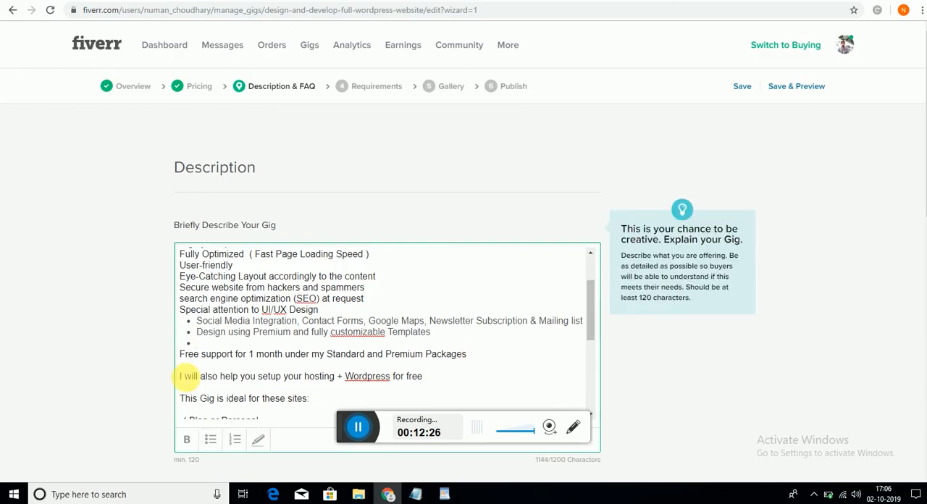
pyautogui.click(184, 376)
pyautogui.press('BackSpace')
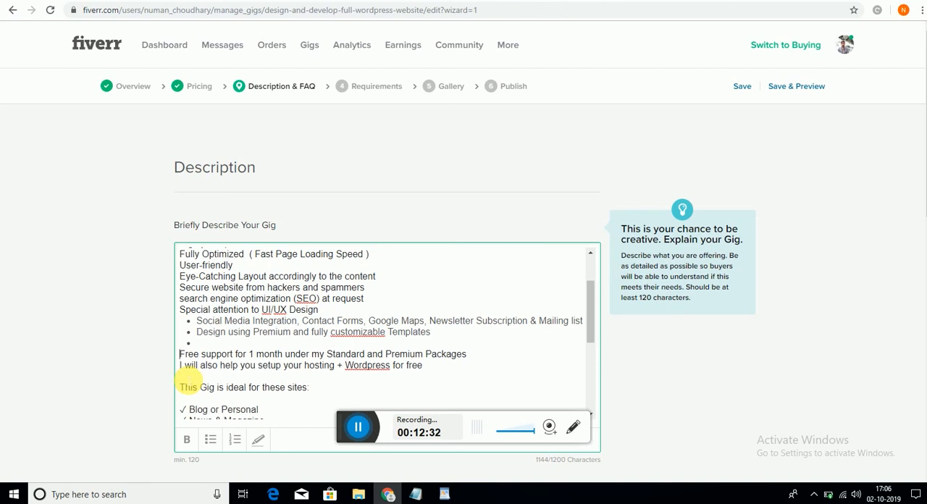
pyautogui.press('BackSpace')
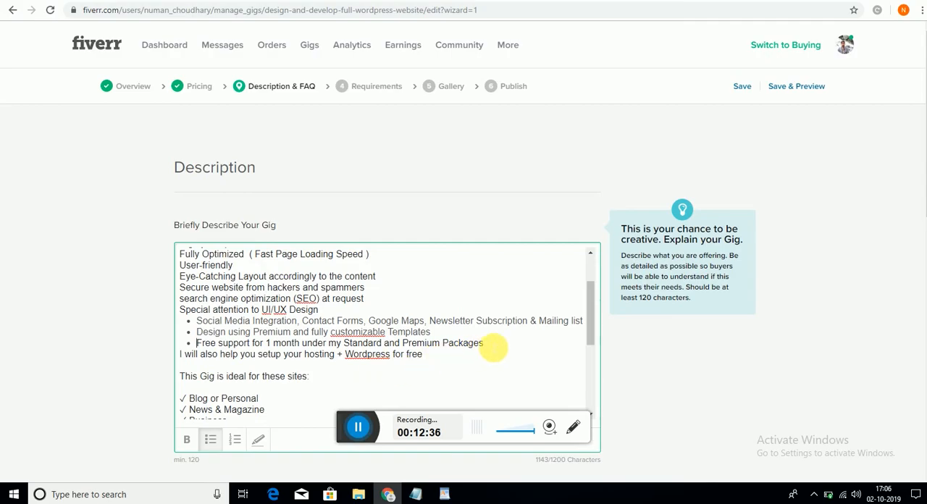
pyautogui.press('Return')
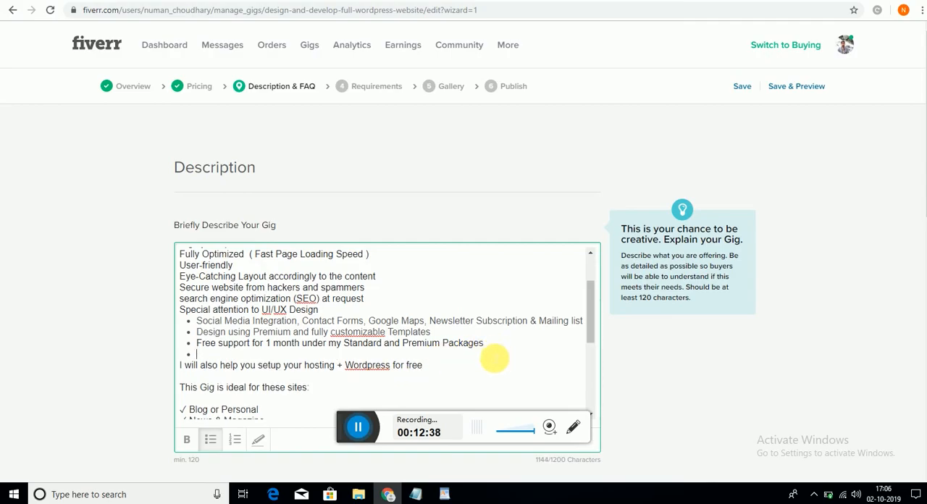
pyautogui.click(181, 365)
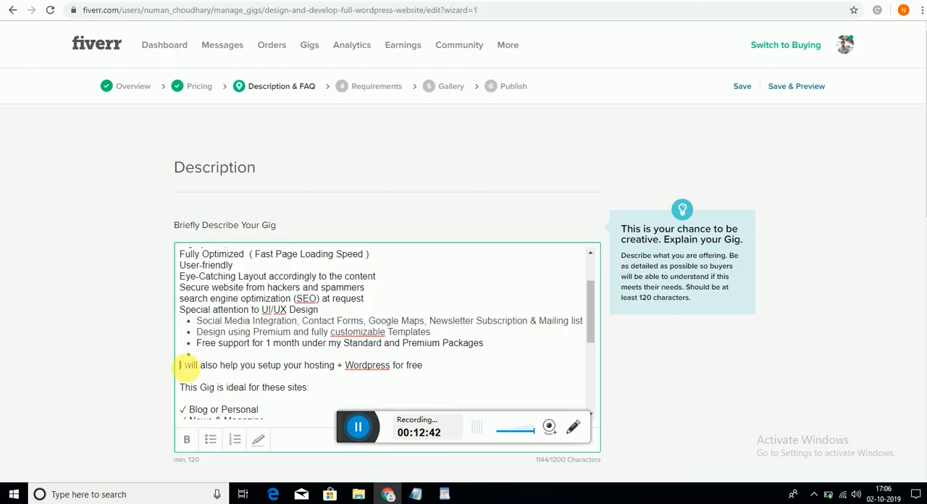
pyautogui.press('BackSpace')
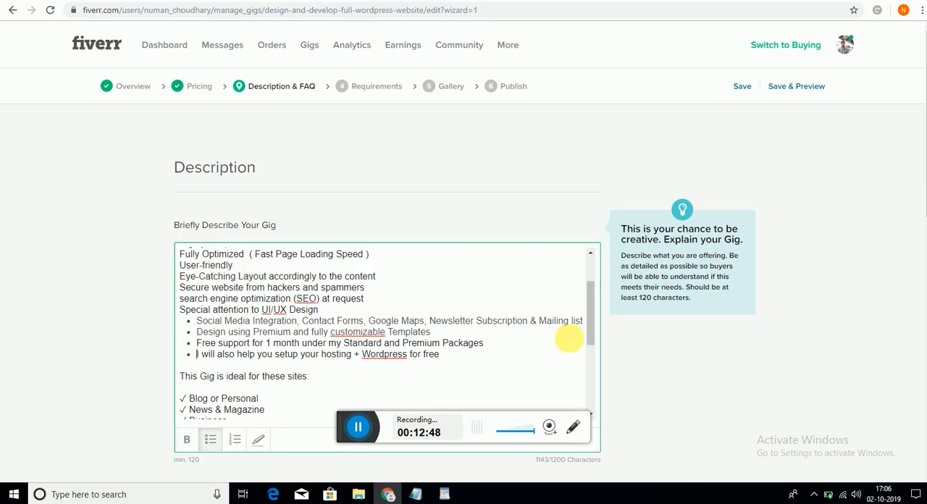
# - Bullet each line from "Highly Responsive Website for all Devices" through "Special attention to UI/UX Design"
pyautogui.moveTo(596, 323); pyautogui.dragTo(590, 271)
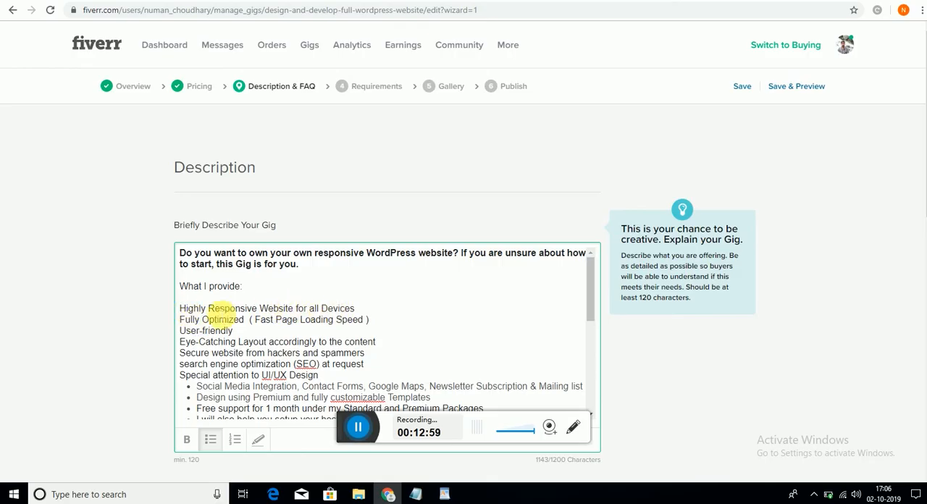
pyautogui.click(210, 439)
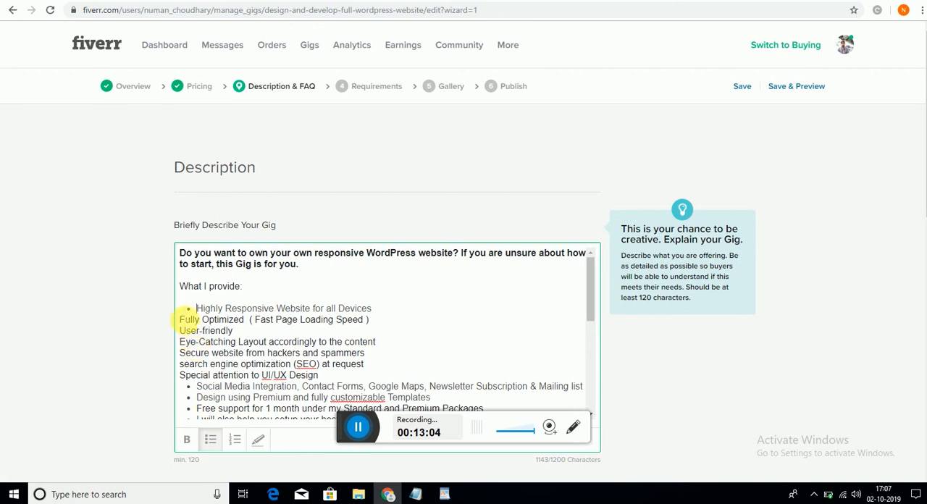
pyautogui.click(189, 319)
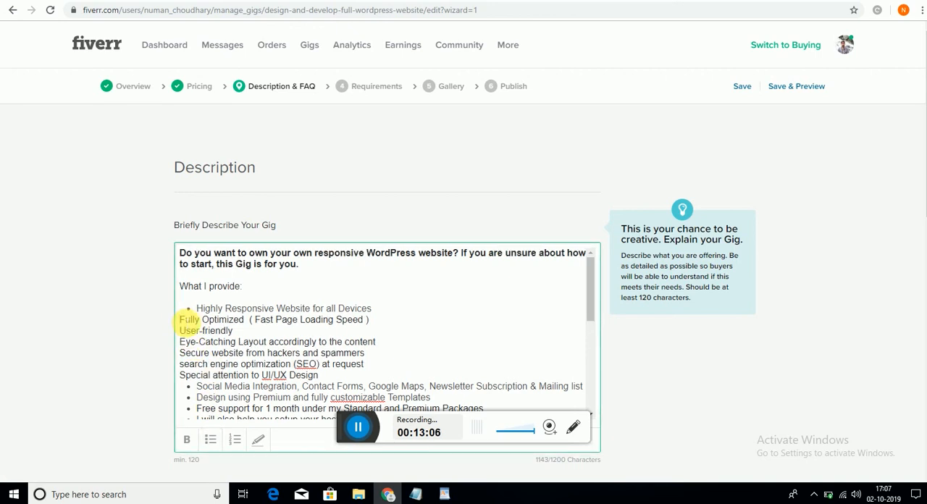
pyautogui.click(211, 441)
pyautogui.click(183, 333)
pyautogui.click(211, 440)
pyautogui.click(211, 439)
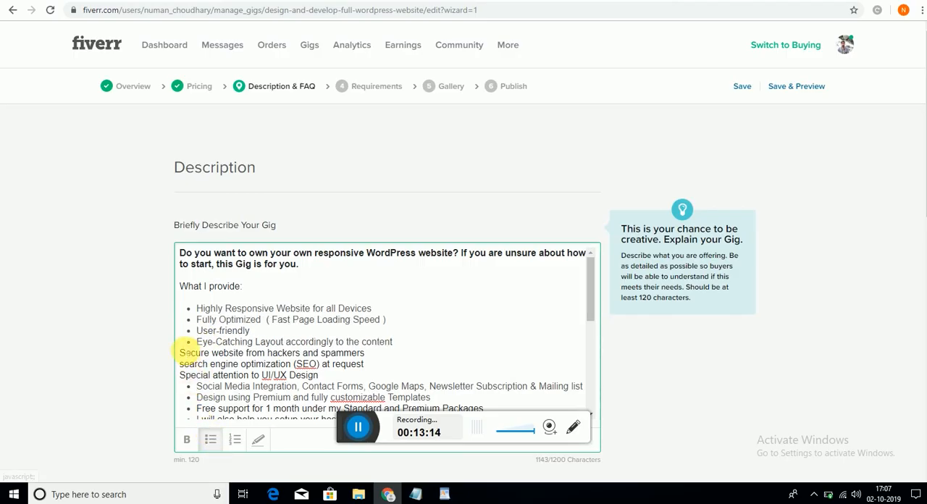
pyautogui.click(211, 440)
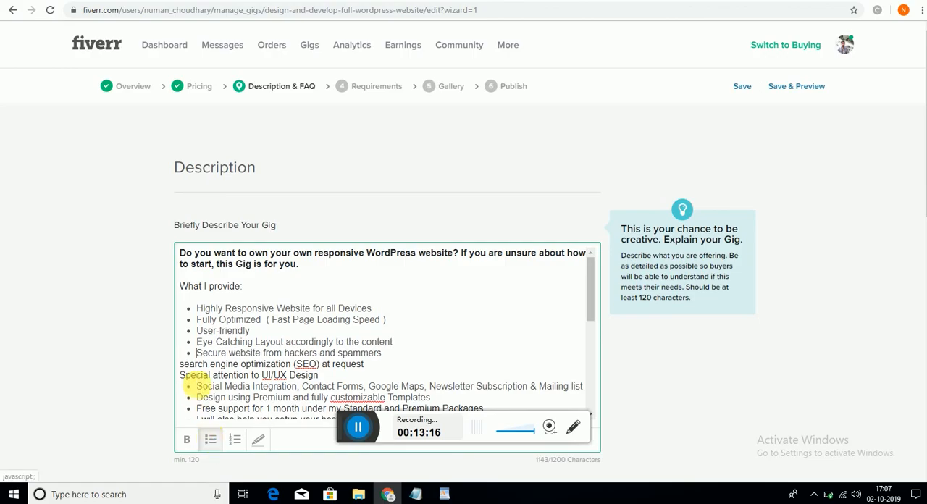
pyautogui.click(179, 363)
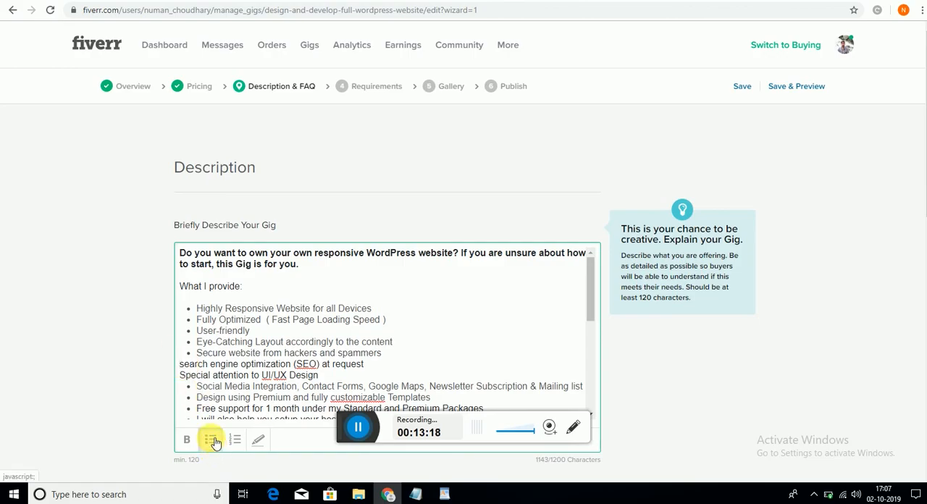
pyautogui.click(212, 441)
pyautogui.click(181, 375)
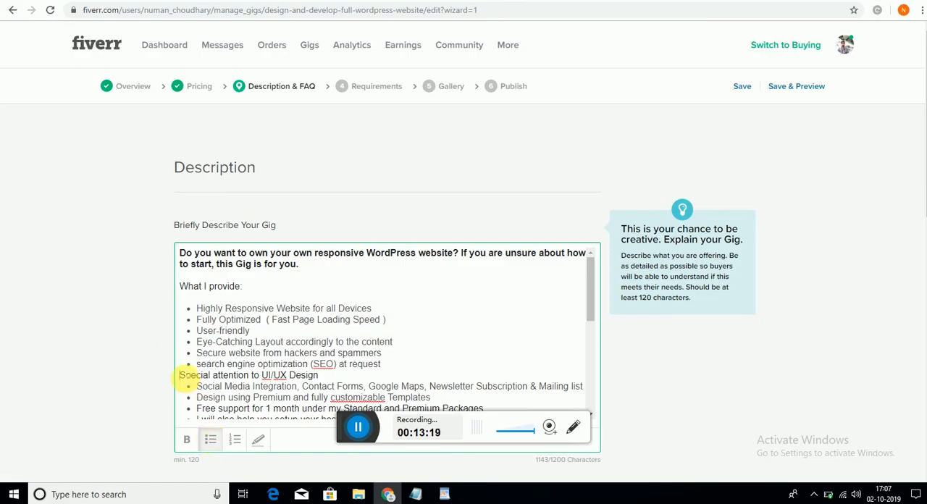
pyautogui.click(210, 440)
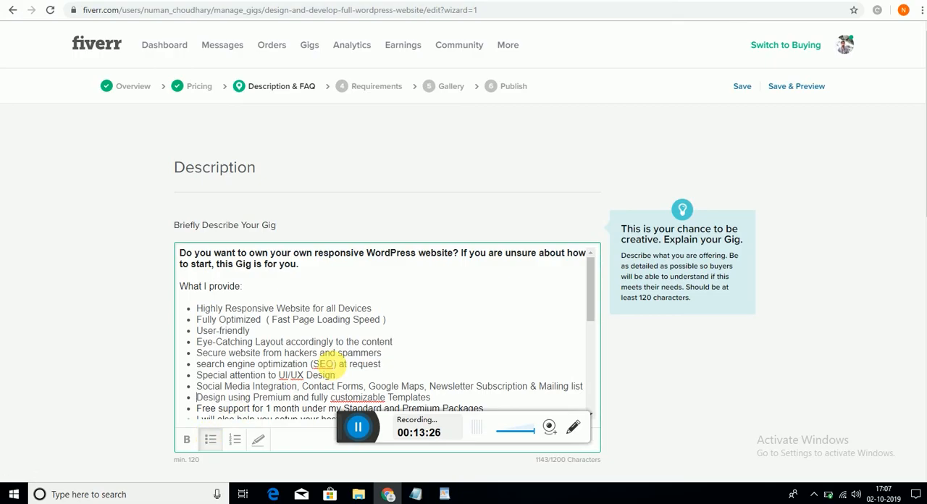
# - Make the description's closing line, "Please contact me before placing an order or if you have any kind of questions", bold
pyautogui.moveTo(591, 286); pyautogui.dragTo(605, 384)
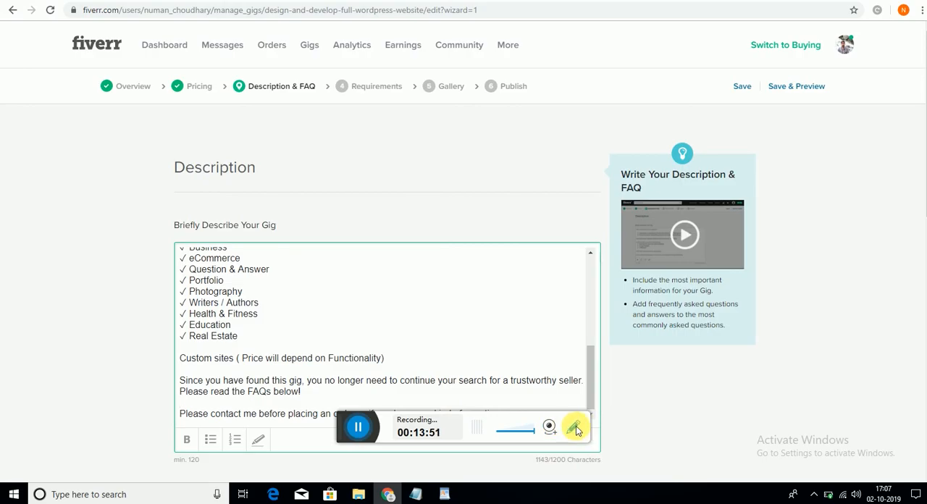
pyautogui.moveTo(366, 427); pyautogui.dragTo(721, 465)
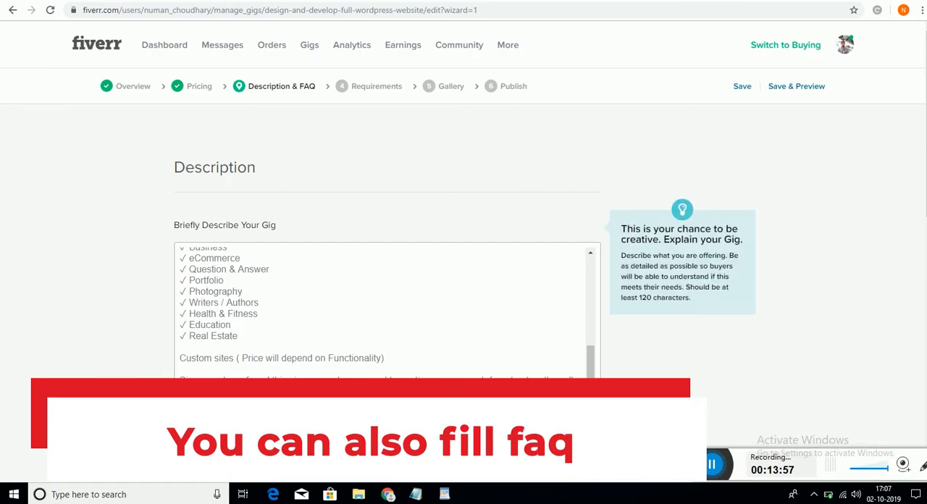
pyautogui.moveTo(505, 414); pyautogui.dragTo(196, 414)
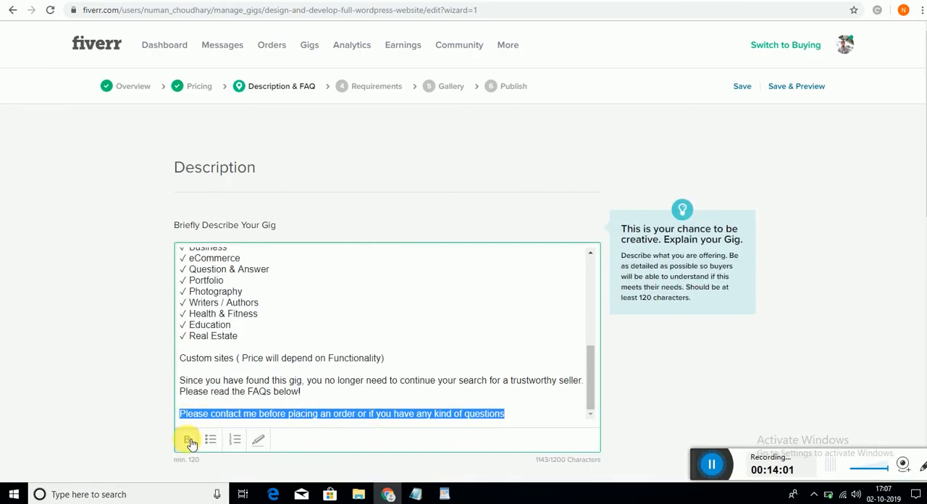
pyautogui.click(187, 439)
pyautogui.click(300, 389)
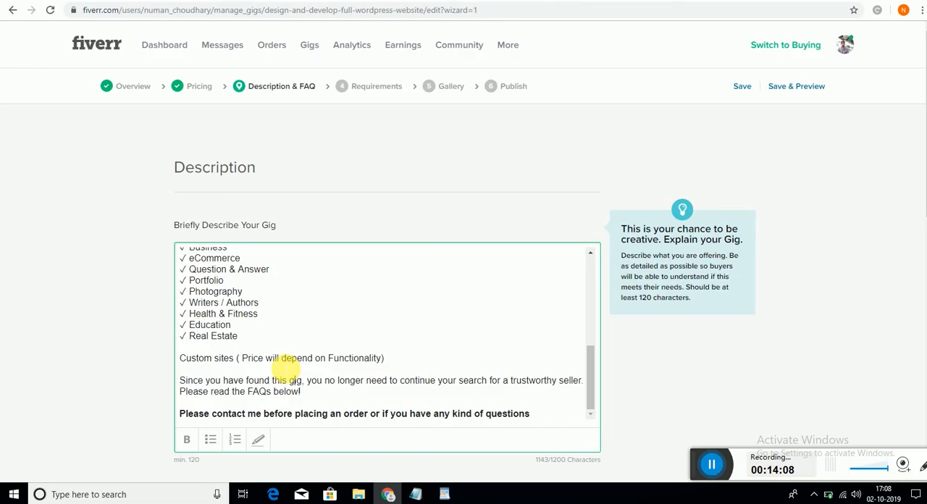
# - Make the description's heading line "This Gig is ideal for these sites:" bold
pyautogui.moveTo(589, 387); pyautogui.dragTo(589, 349)
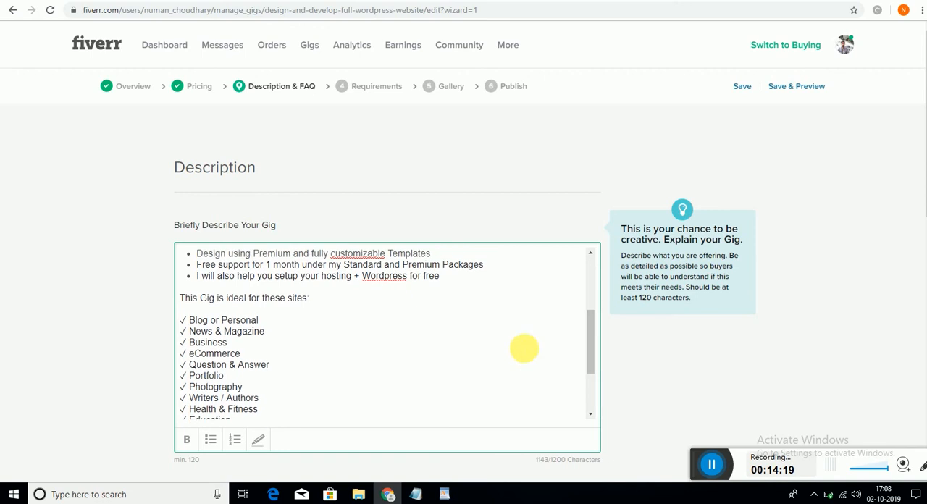
pyautogui.moveTo(312, 303); pyautogui.dragTo(162, 304)
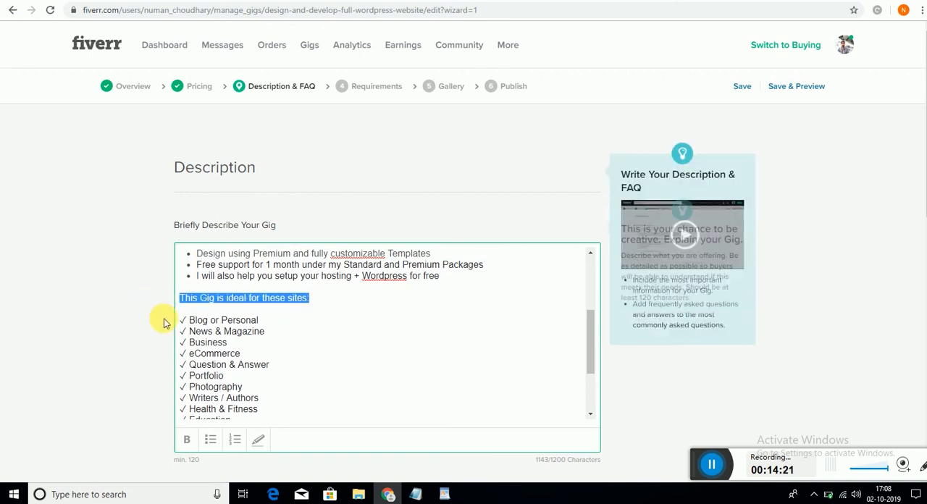
pyautogui.click(186, 442)
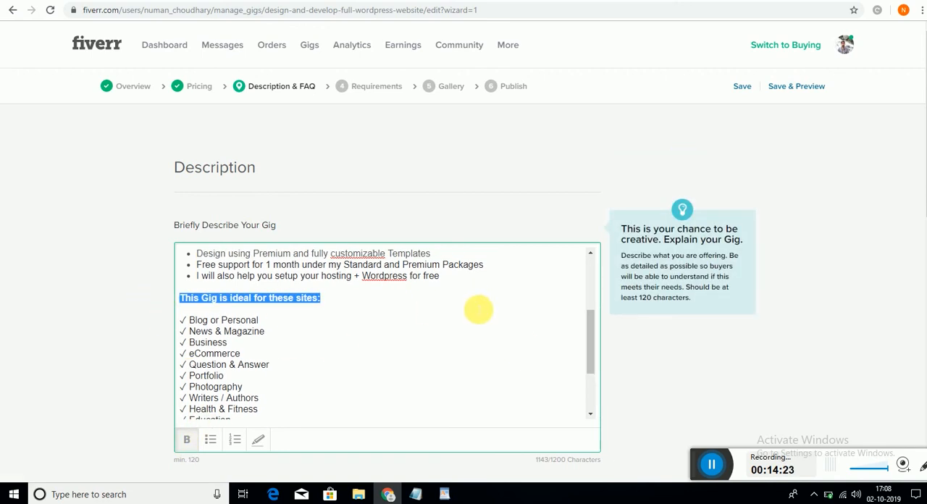
pyautogui.click(481, 331)
pyautogui.moveTo(590, 341); pyautogui.dragTo(590, 276)
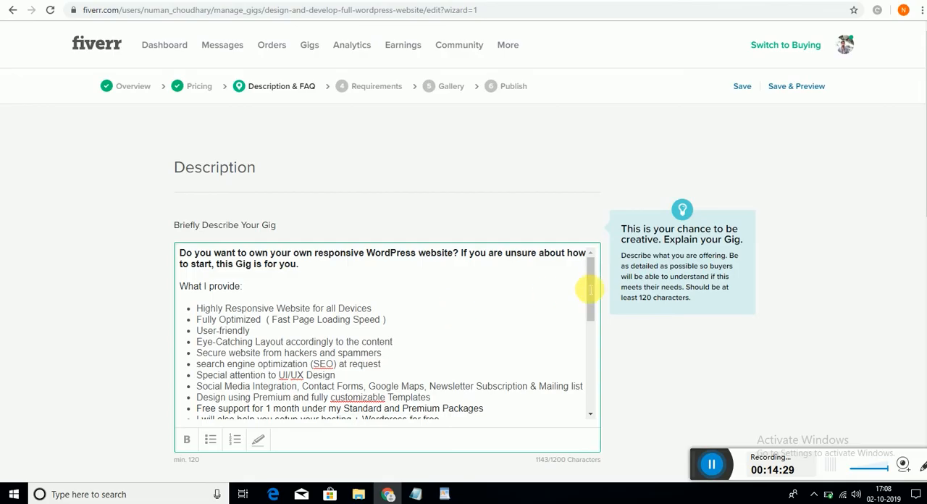
pyautogui.moveTo(589, 276); pyautogui.dragTo(600, 382)
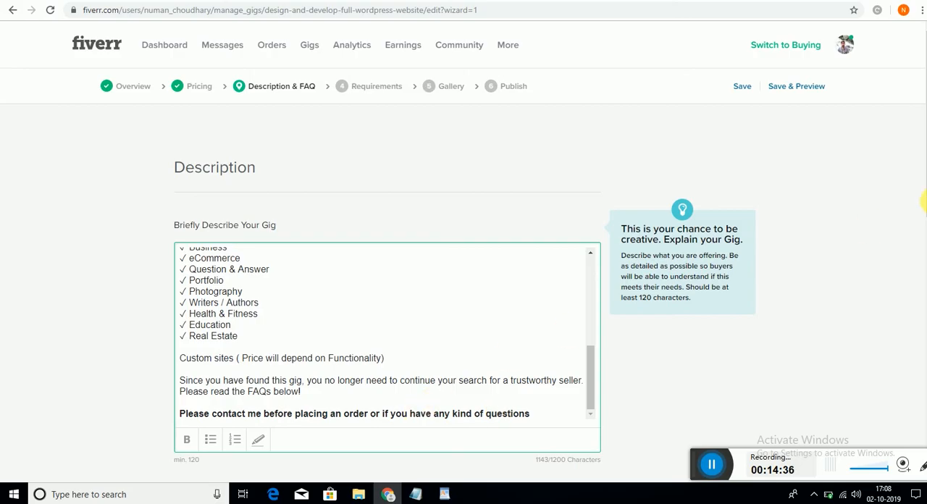
# - Copy the first FAQ question, "Will you offer hosting for my domain?", from the Notepad notes into the gig's new FAQ entry
pyautogui.moveTo(921, 150); pyautogui.dragTo(924, 226)
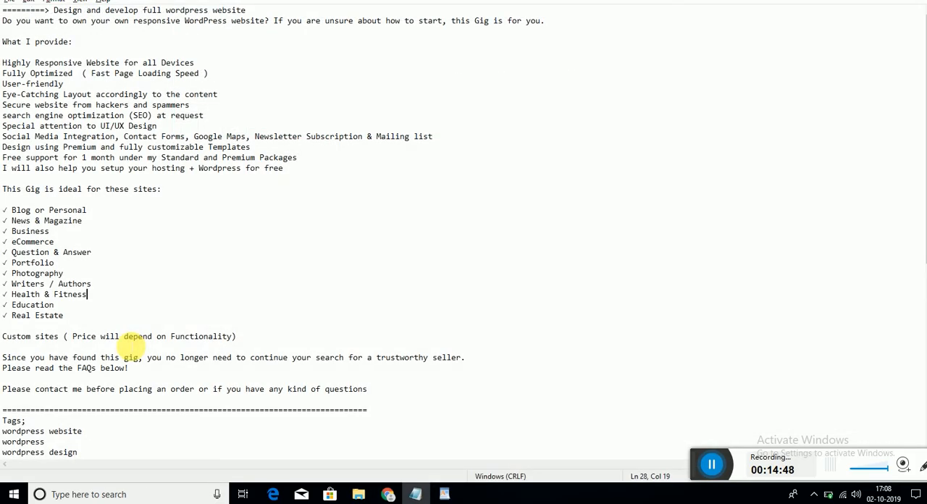
pyautogui.scroll(-10, 134, 346)
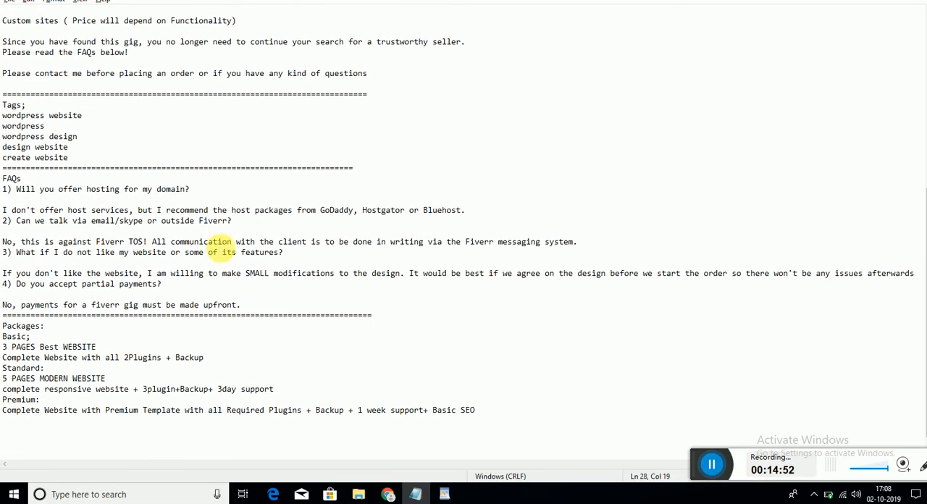
pyautogui.moveTo(16, 190); pyautogui.dragTo(241, 194)
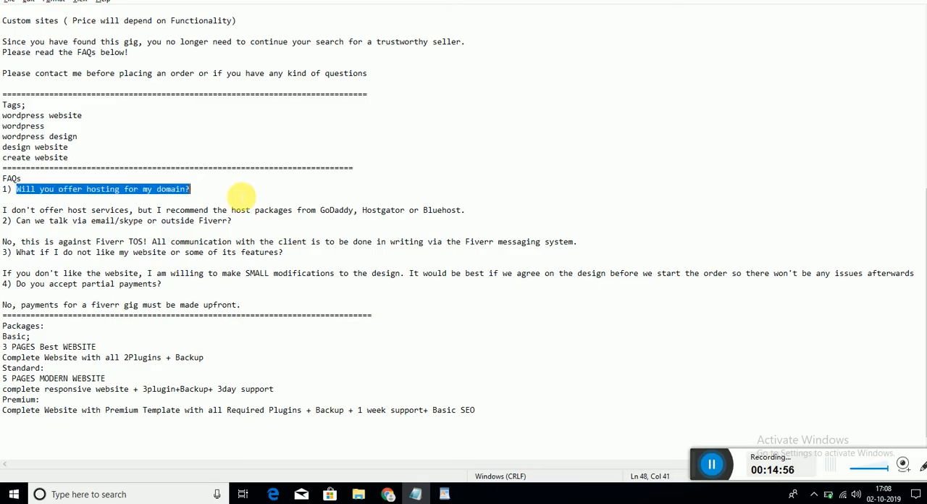
pyautogui.hotkey('alt', 'Tab')
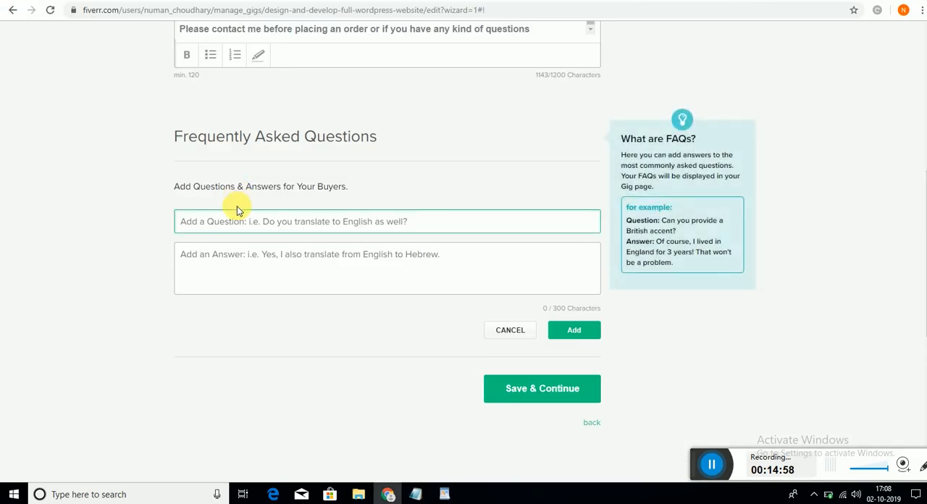
pyautogui.write('Will you offer hosting for my domain?')
# - Answer the hosting question with "I don't offer host services, but I recommend the host packages from GoDaddy, Hostgator or Bluehost." and add the FAQ
pyautogui.click(237, 253)
pyautogui.hotkey('alt', 'Tab')
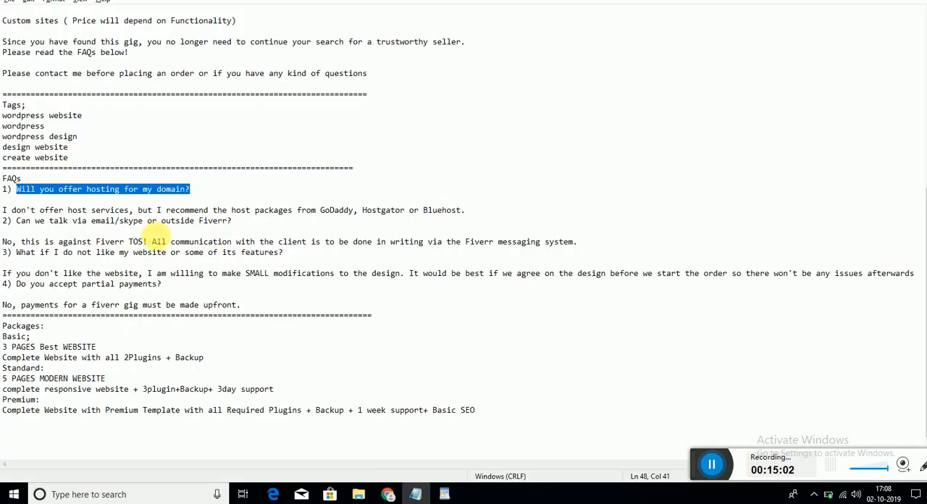
pyautogui.moveTo(3, 210); pyautogui.dragTo(363, 211)
pyautogui.click(491, 203)
pyautogui.keyDown('shift'); pyautogui.click(495, 212); pyautogui.keyUp('shift')
pyautogui.hotkey('ctrl', 'c')
pyautogui.hotkey('alt', 'Tab')
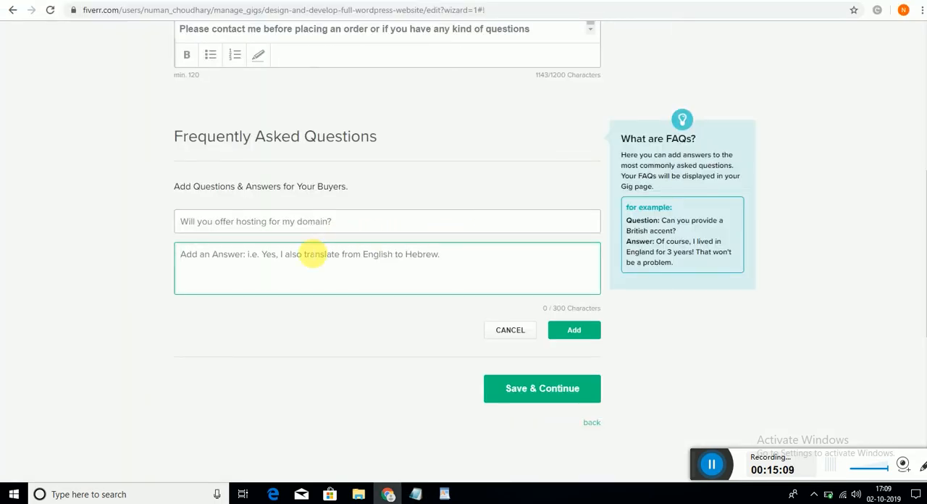
pyautogui.hotkey('ctrl', 'v')
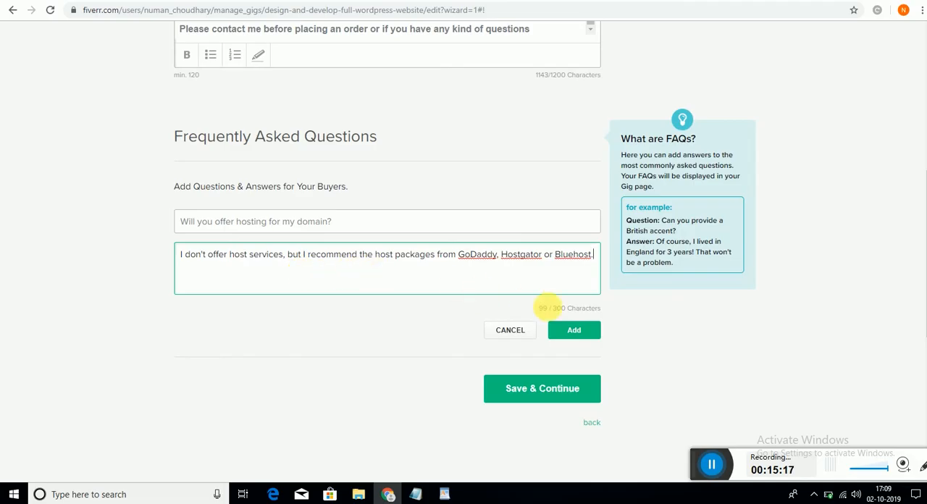
pyautogui.moveTo(353, 223); pyautogui.dragTo(224, 221)
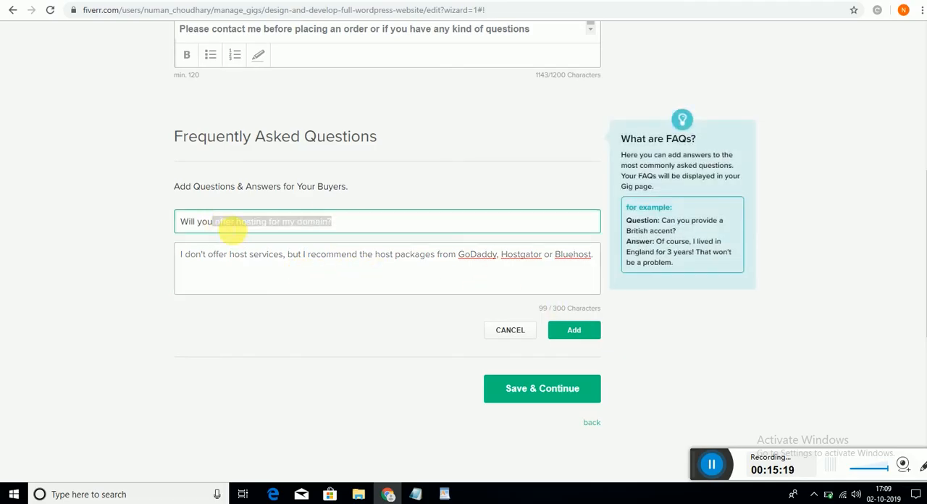
pyautogui.click(259, 261)
pyautogui.moveTo(252, 254); pyautogui.dragTo(569, 255)
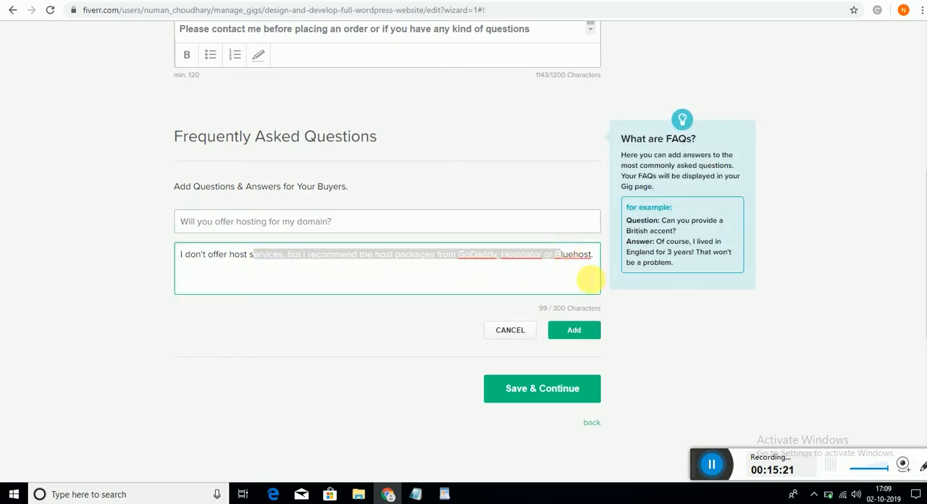
pyautogui.click(579, 331)
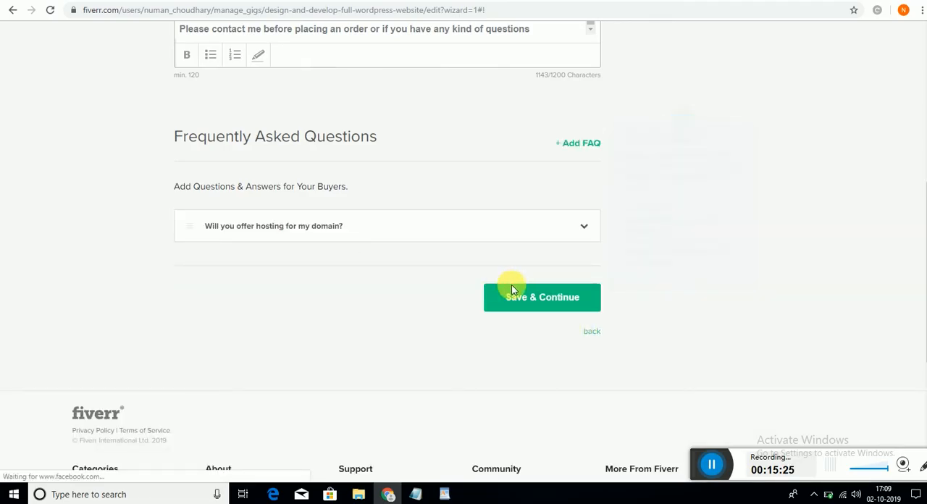
# - Start a second FAQ entry with the question "Can we talk via email/skype or outside Fiverr?" copied from the Notepad notes
pyautogui.click(574, 144)
pyautogui.click(303, 229)
pyautogui.hotkey('alt', 'Tab')
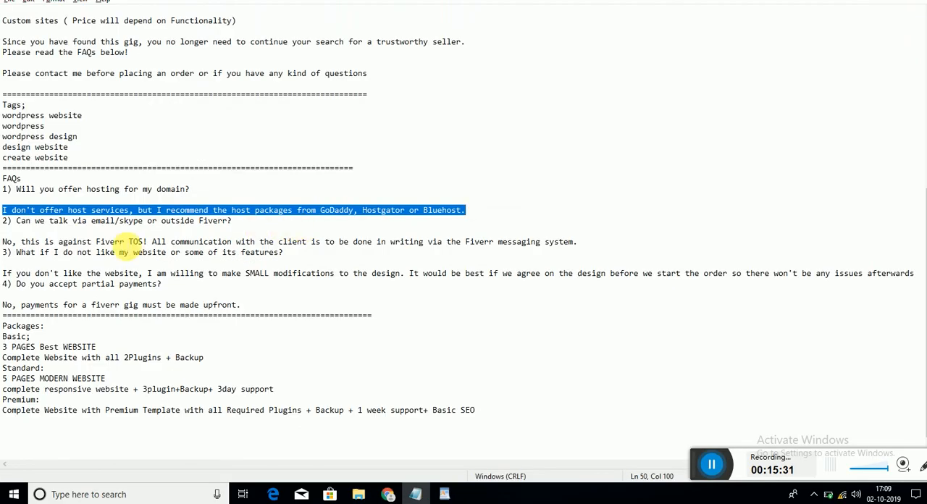
pyautogui.moveTo(20, 224); pyautogui.dragTo(278, 230)
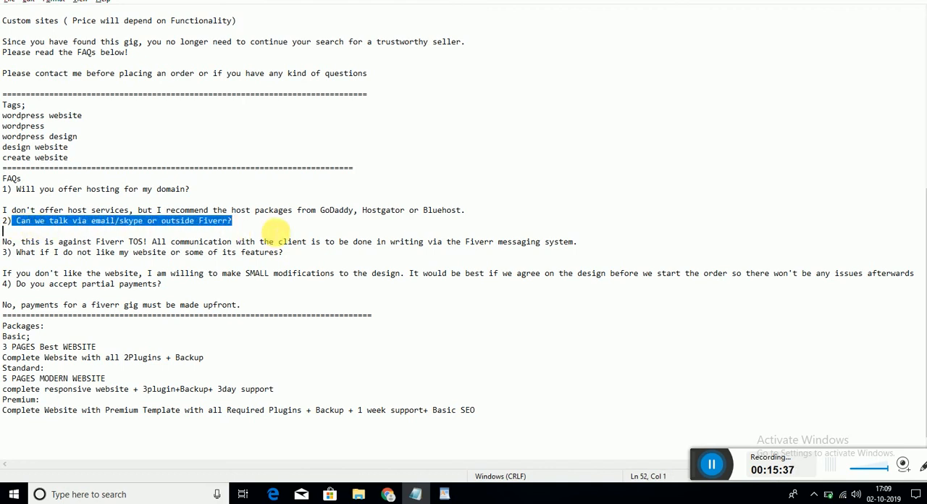
pyautogui.hotkey('ctrl', 'c')
pyautogui.hotkey('alt', 'Tab')
pyautogui.click(261, 222)
pyautogui.hotkey('ctrl', 'v')
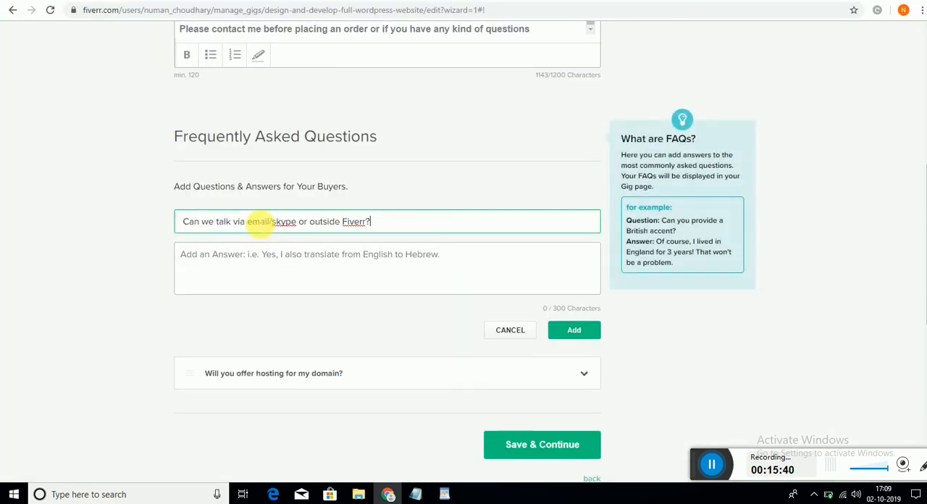
# - Copy the notes' answer beginning "No, this is against Fiverr TOS!" into the second FAQ's answer and add the FAQ
pyautogui.click(247, 267)
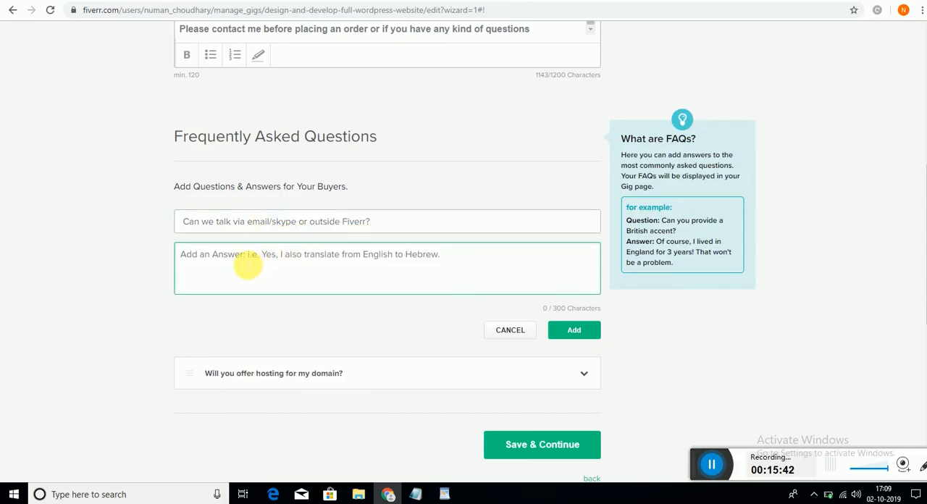
pyautogui.hotkey('alt', 'Tab')
pyautogui.moveTo(2, 241); pyautogui.dragTo(579, 242)
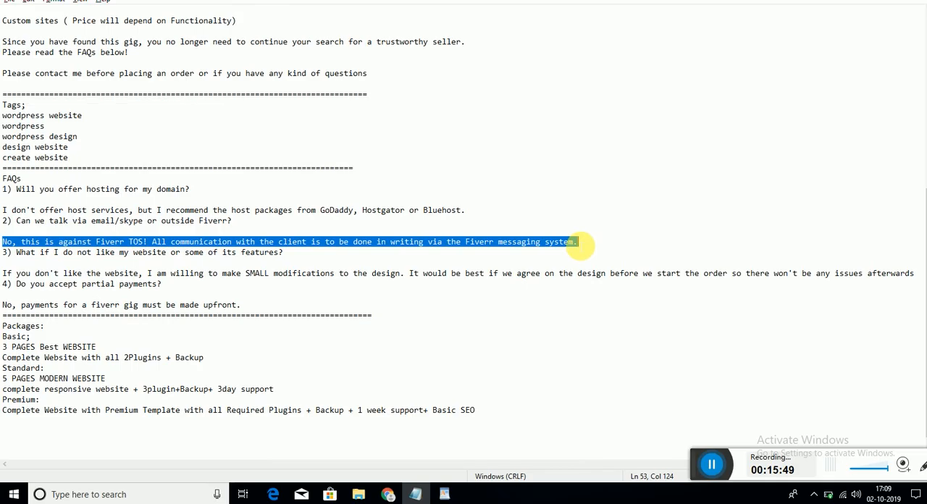
pyautogui.hotkey('alt', 'Tab')
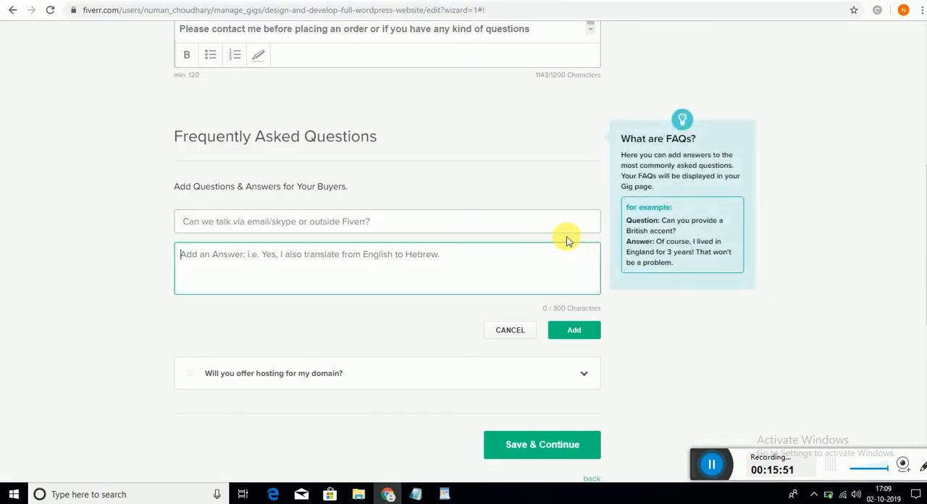
pyautogui.hotkey('ctrl', 'v')
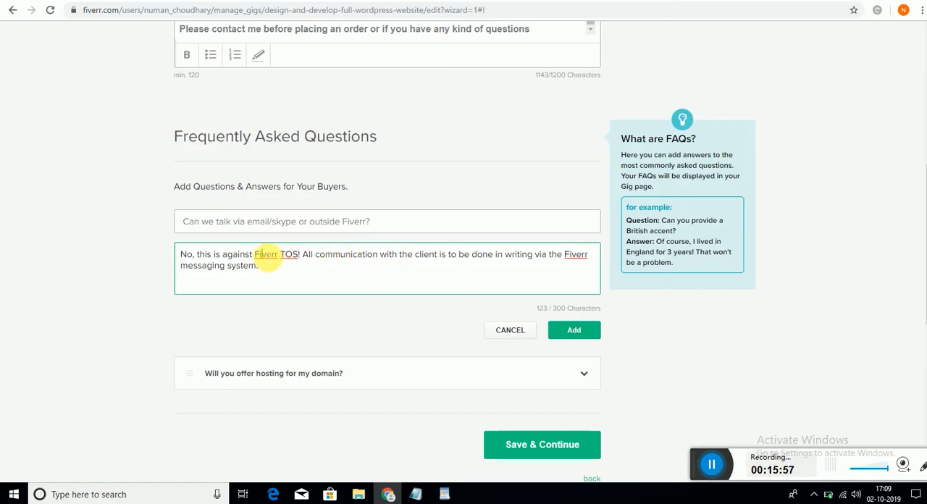
pyautogui.rightClick(264, 258)
pyautogui.click(260, 265)
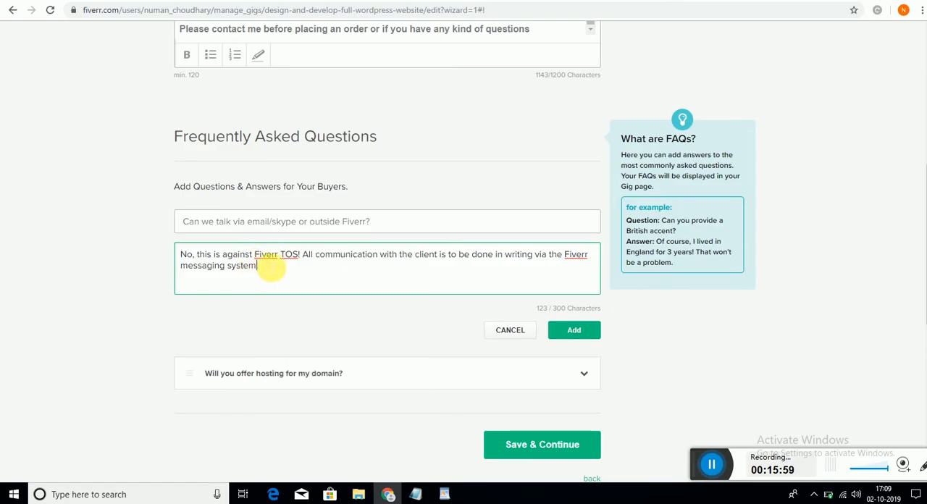
pyautogui.write('.')
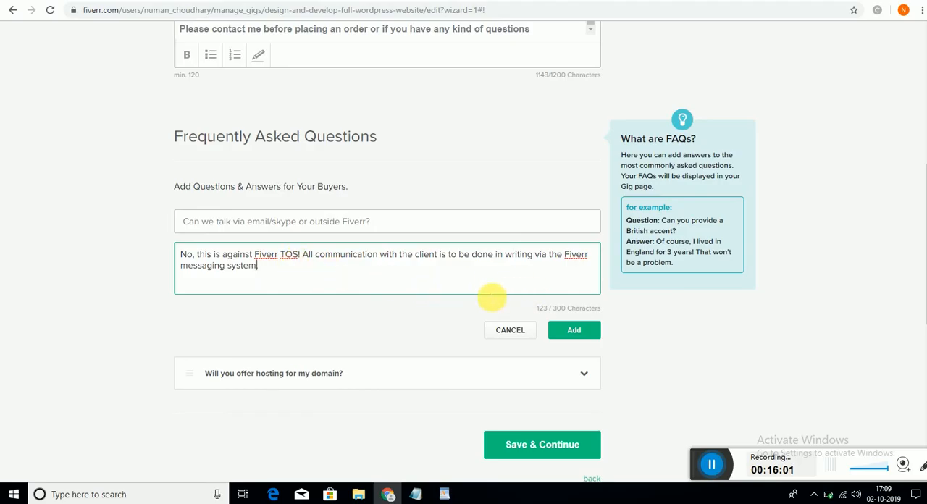
pyautogui.click(590, 330)
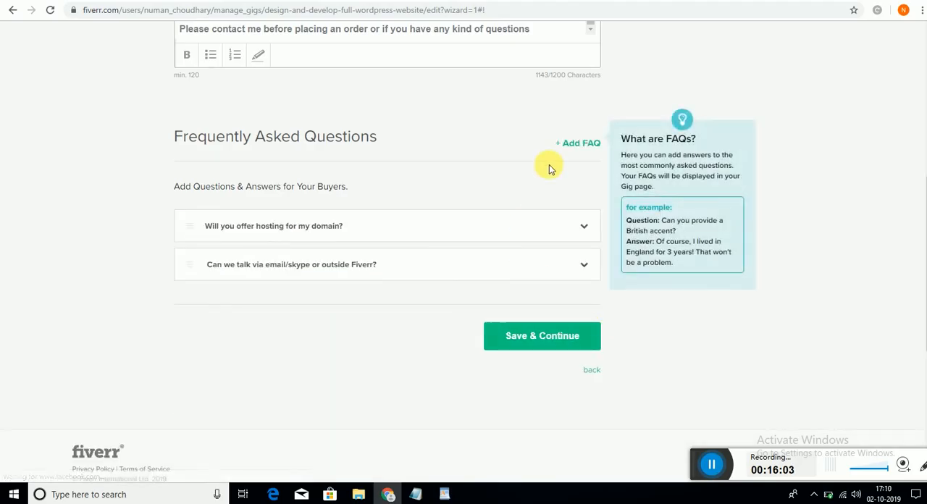
# - Start a third FAQ entry with the question "What if I do not like my website or some of its features?" from the Notepad notes
pyautogui.click(579, 143)
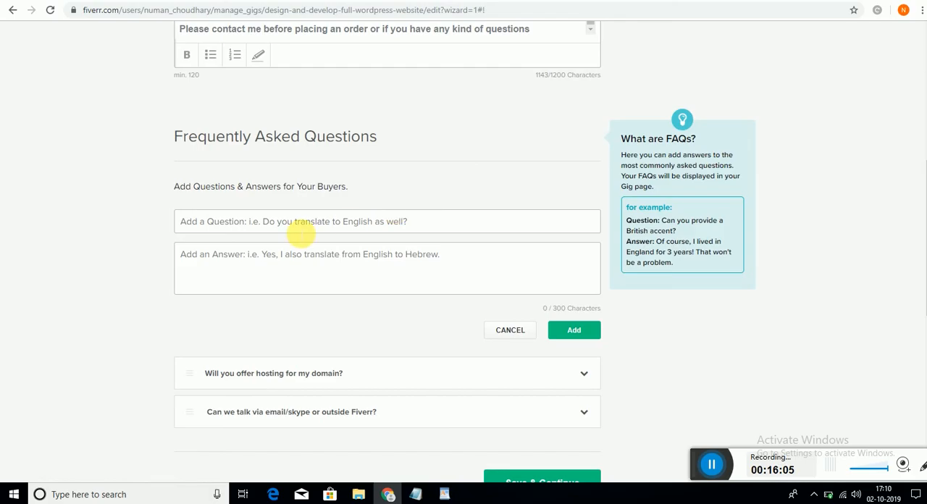
pyautogui.hotkey('alt', 'Tab')
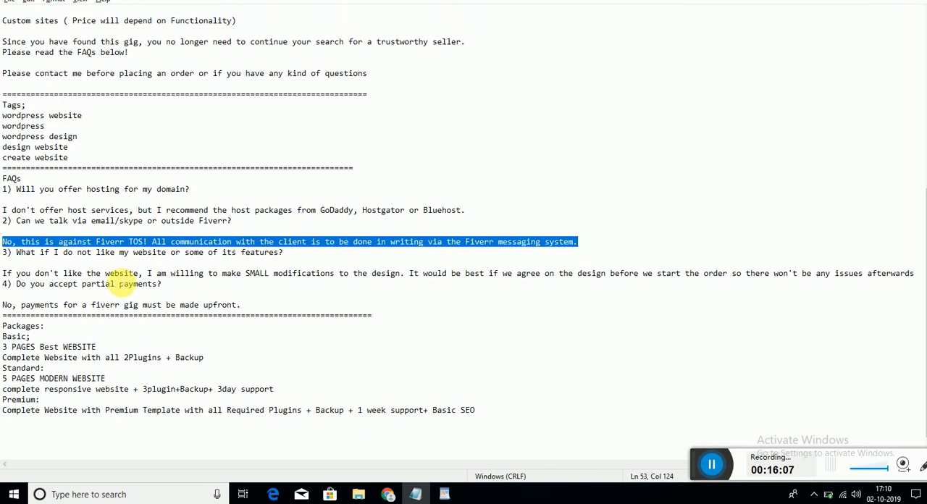
pyautogui.click(119, 279)
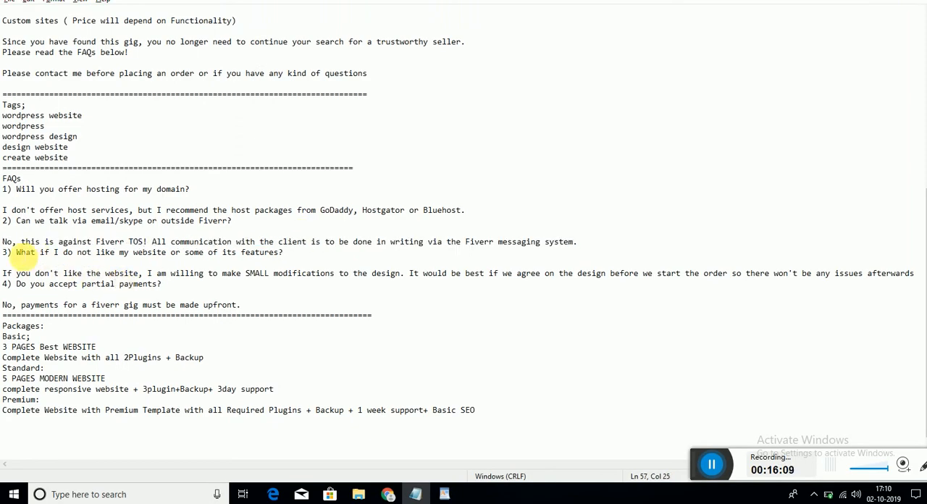
pyautogui.moveTo(16, 252); pyautogui.dragTo(297, 255)
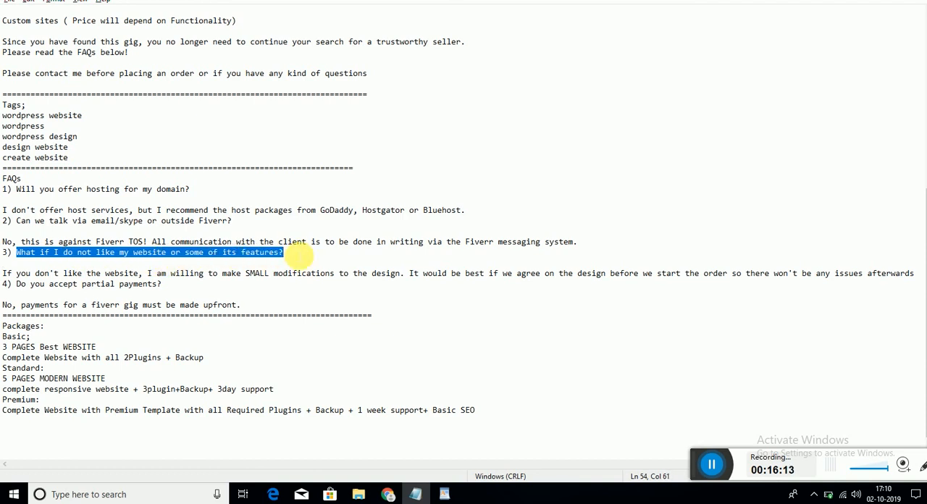
pyautogui.hotkey('alt', 'Tab')
pyautogui.click(288, 225)
pyautogui.hotkey('ctrl', 'v')
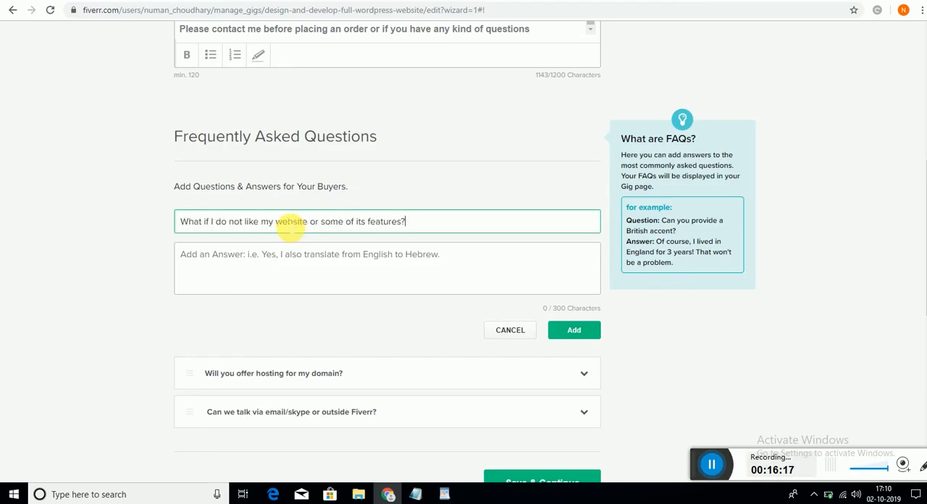
# - Copy the notes' answer beginning "If you don't like the website, I am willing to make SMALL modifications" into the third FAQ and add it
pyautogui.click(279, 258)
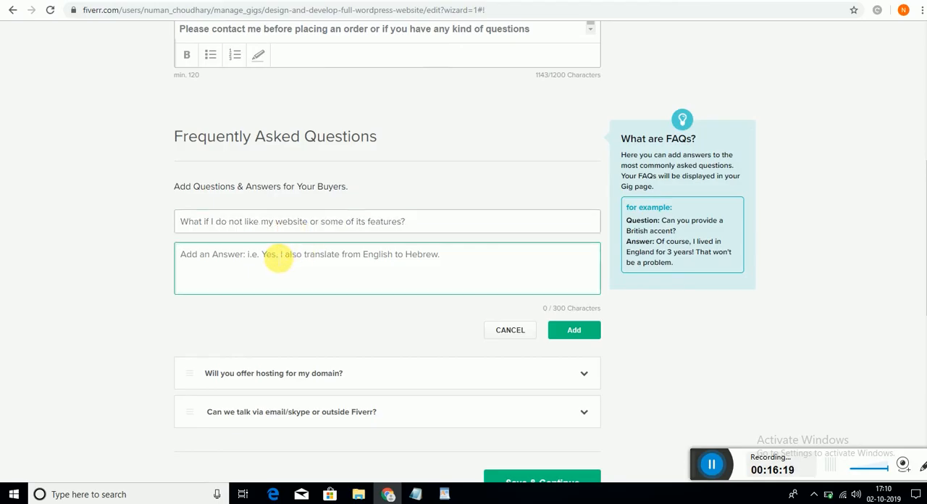
pyautogui.hotkey('alt', 'Tab')
pyautogui.moveTo(162, 284); pyautogui.dragTo(918, 274)
pyautogui.click(6, 276)
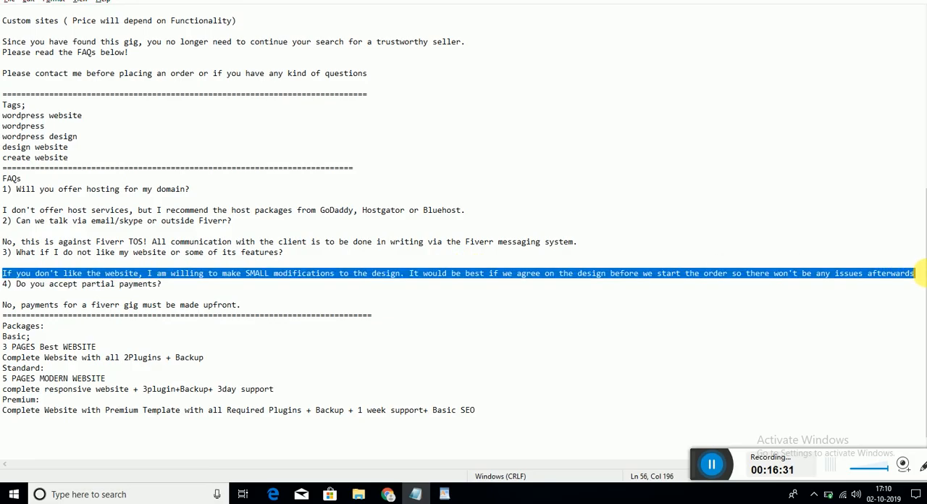
pyautogui.hotkey('alt', 'Tab')
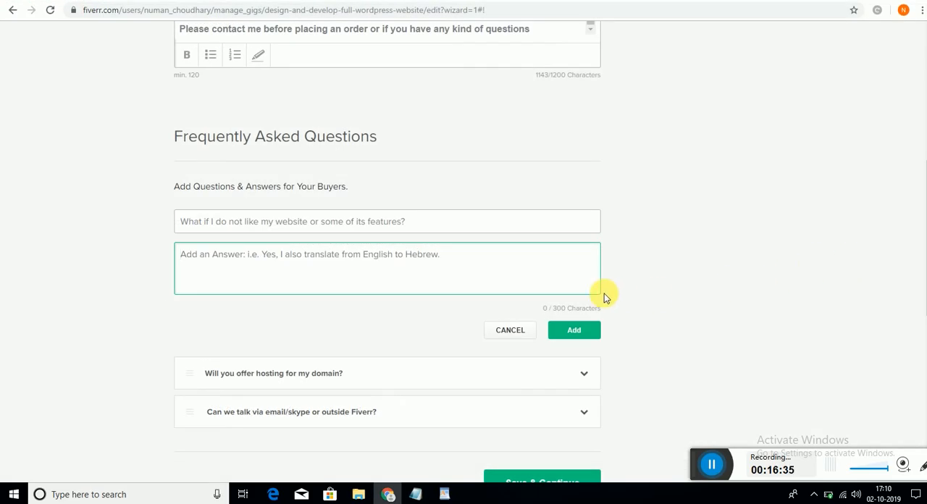
pyautogui.hotkey('ctrl', 'v')
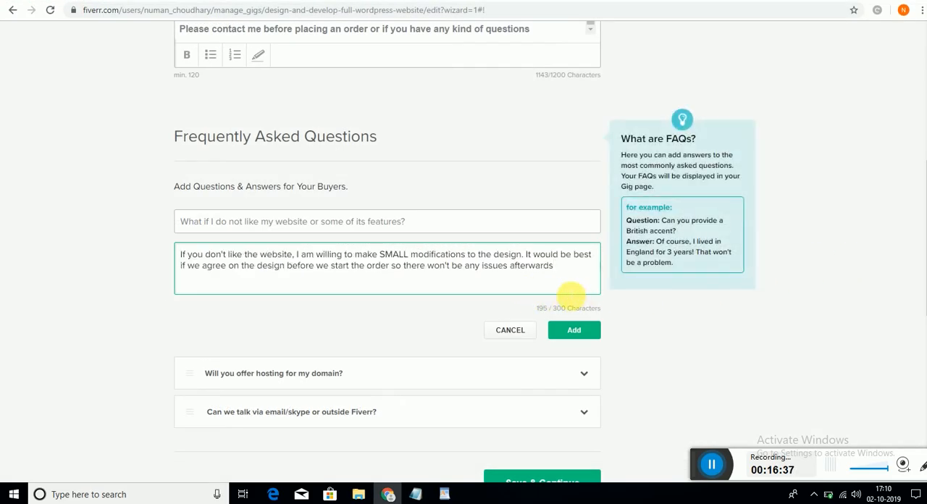
pyautogui.click(574, 329)
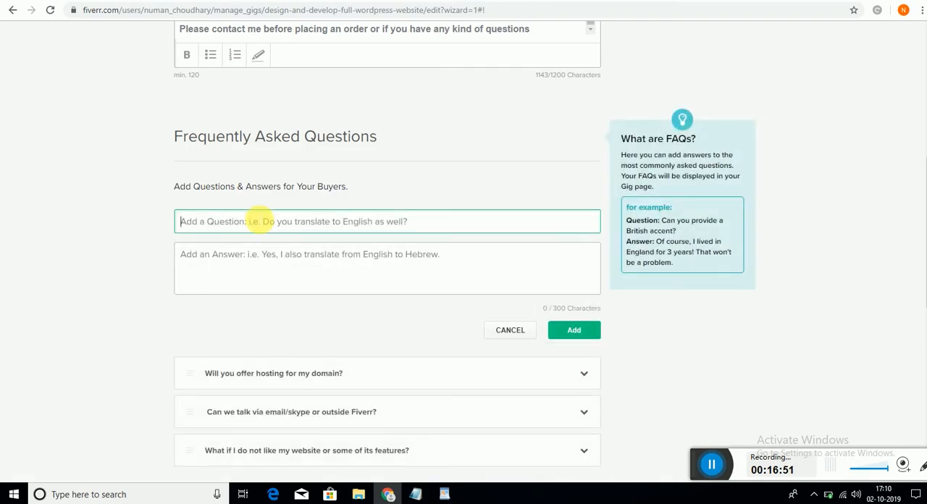
# - Add the notes' FAQ "Do you accept partial payments?" with the answer "No, payments for a fiverr gig must be made upfront." and save the section
pyautogui.hotkey('ctrl', 'v')
pyautogui.click(284, 263)
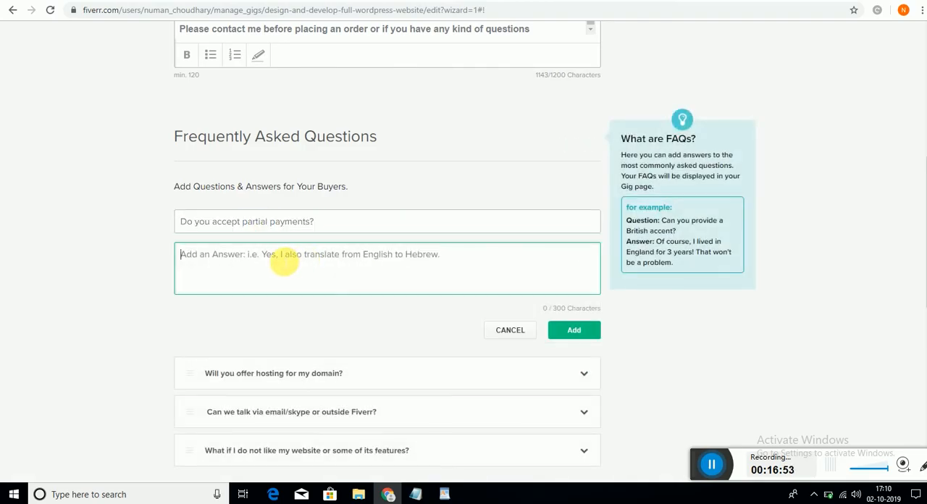
pyautogui.hotkey('alt', 'Tab')
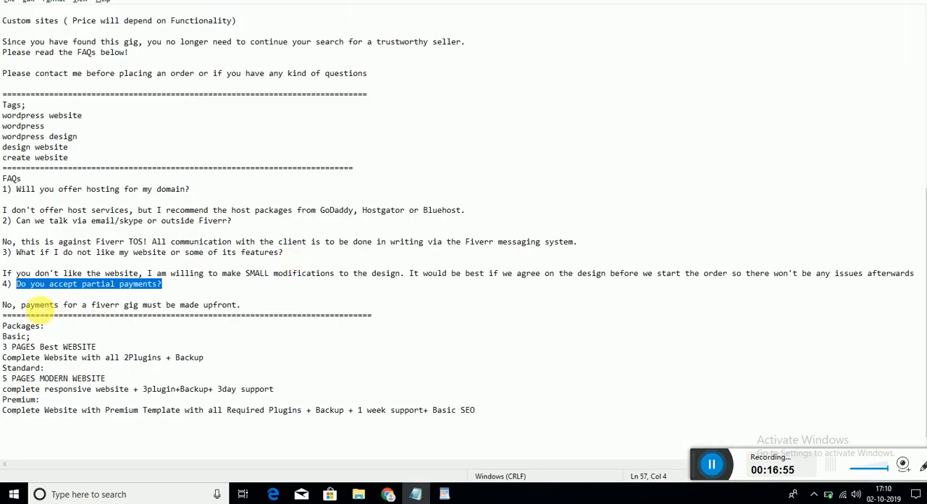
pyautogui.moveTo(2, 305); pyautogui.dragTo(266, 306)
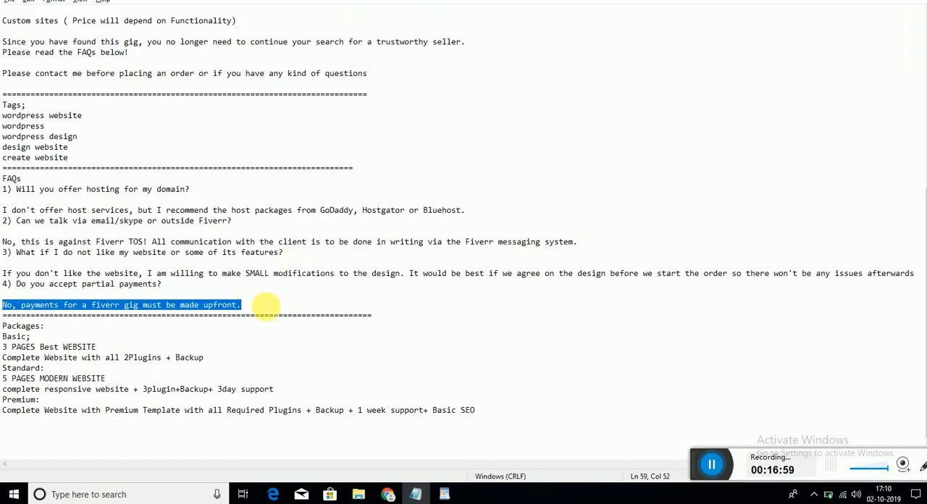
pyautogui.hotkey('alt', 'Tab')
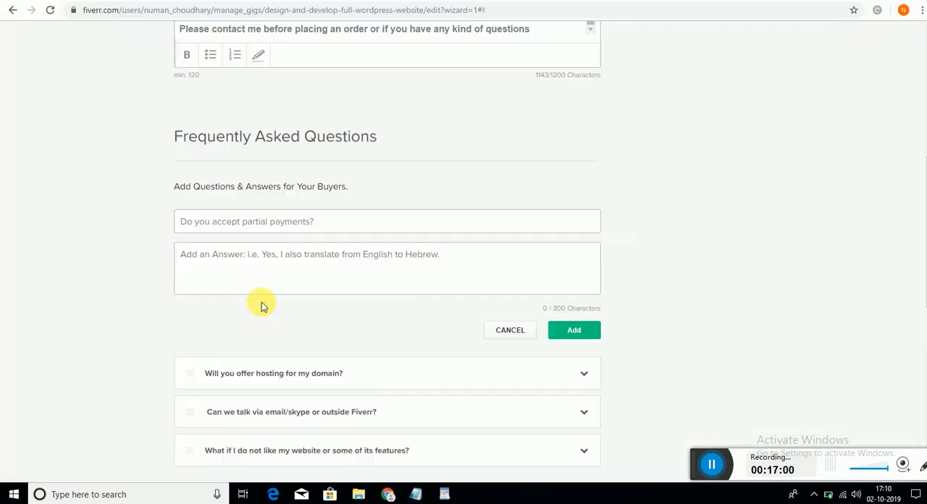
pyautogui.hotkey('ctrl', 'v')
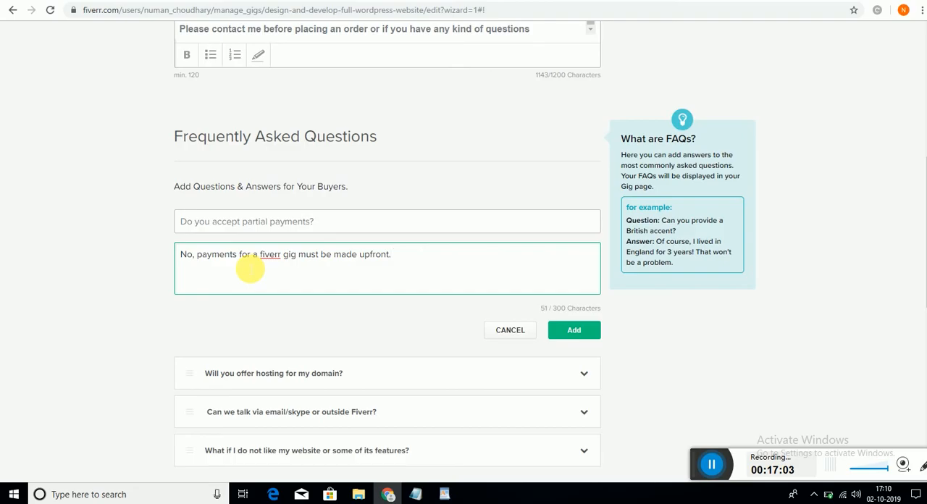
pyautogui.click(586, 332)
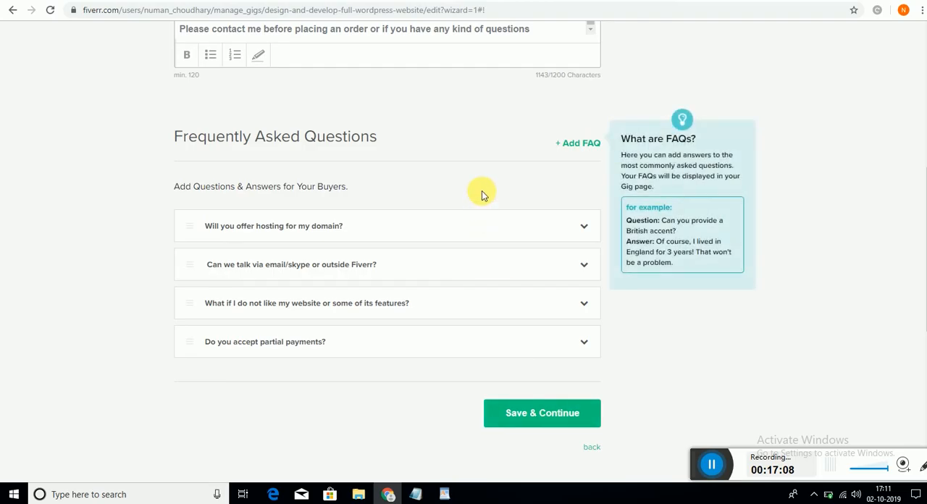
pyautogui.click(543, 409)
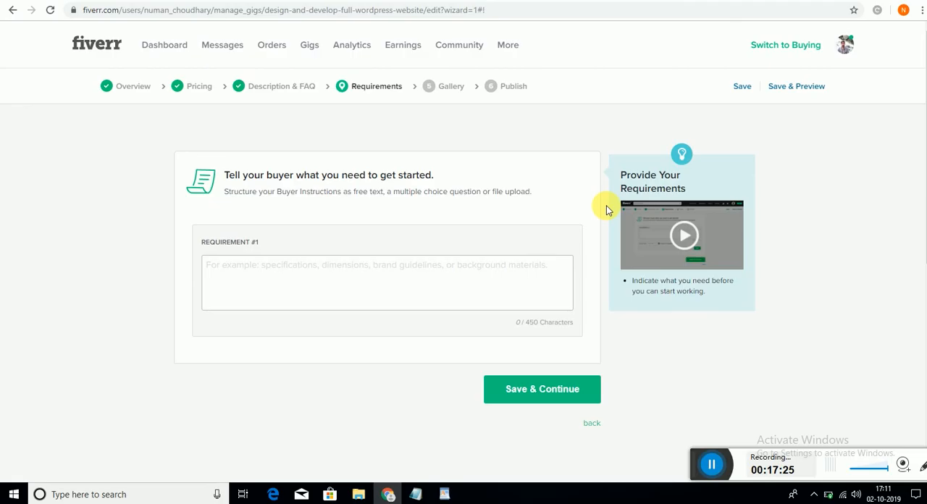
# - Add the mandatory free-text buyer requirement "I need your domain and hosting login detail." and save the requirements stage
pyautogui.click(284, 267)
pyautogui.write('I')
pyautogui.write(' need')
pyautogui.write(' yoyu')
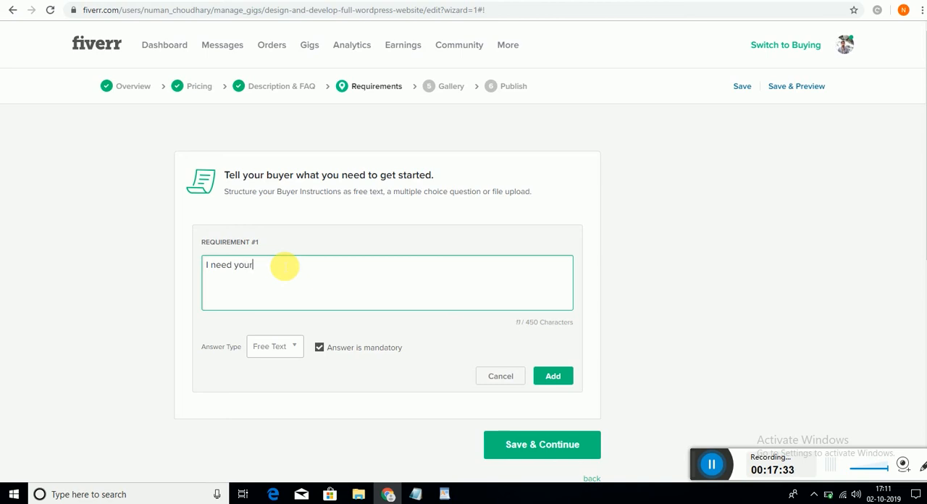
pyautogui.write(' domain and hosting')
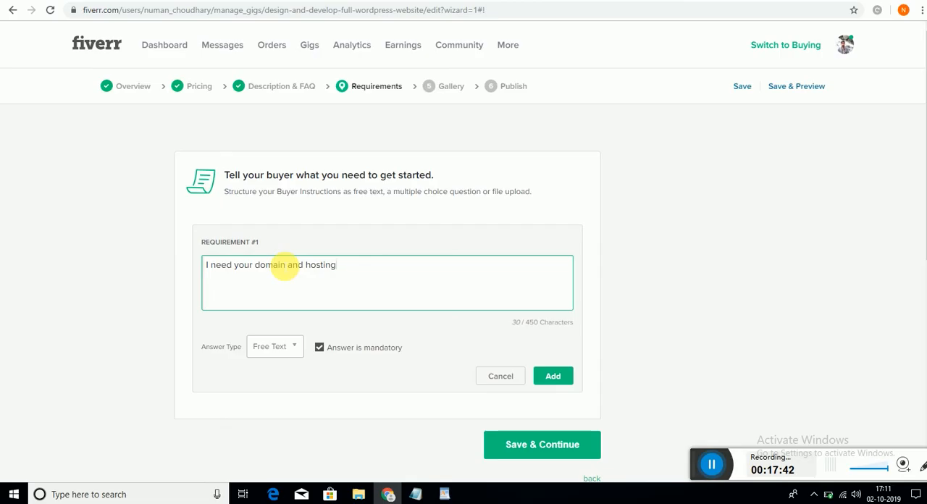
pyautogui.write(' login detail.')
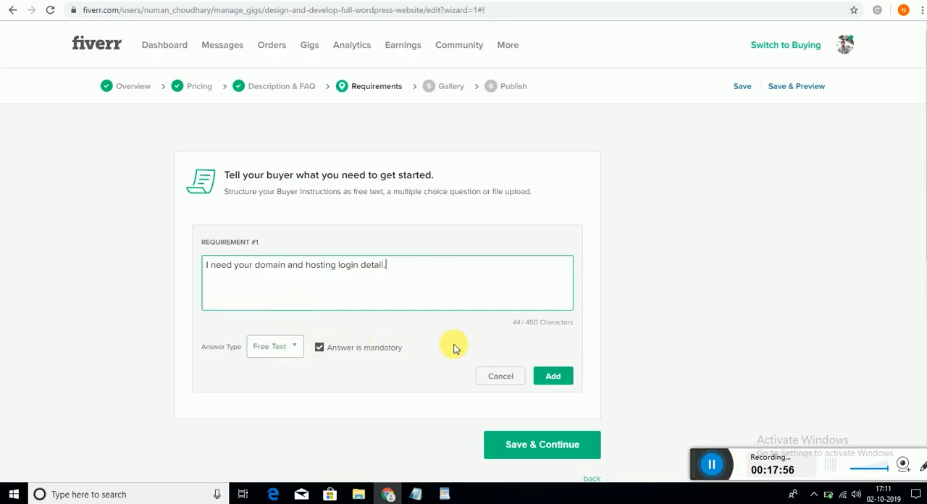
pyautogui.click(327, 351)
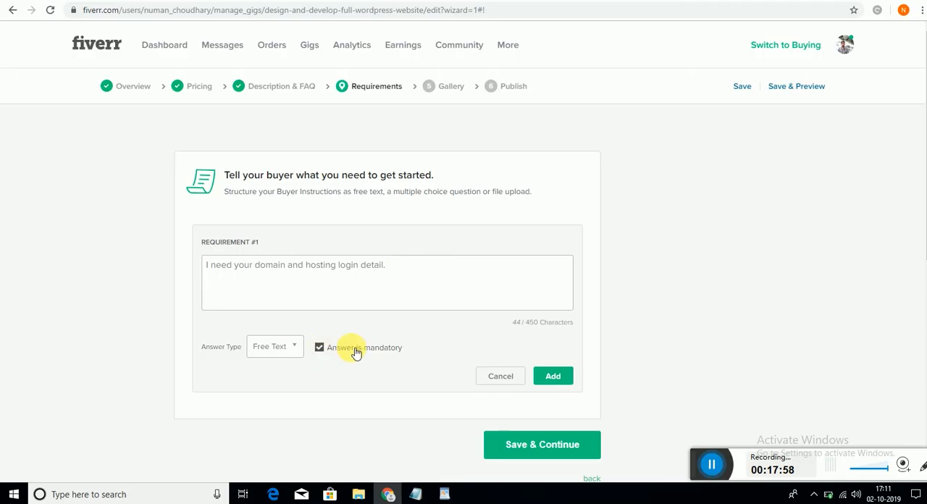
pyautogui.click(556, 377)
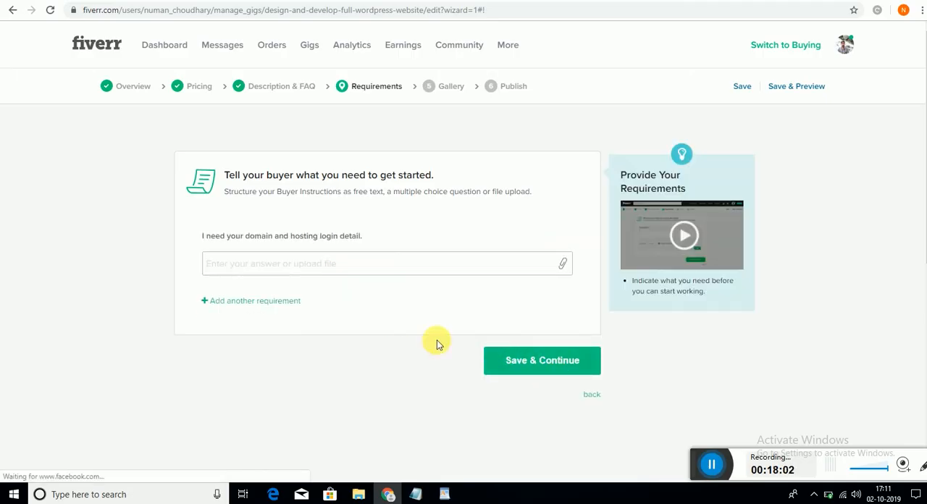
pyautogui.click(539, 368)
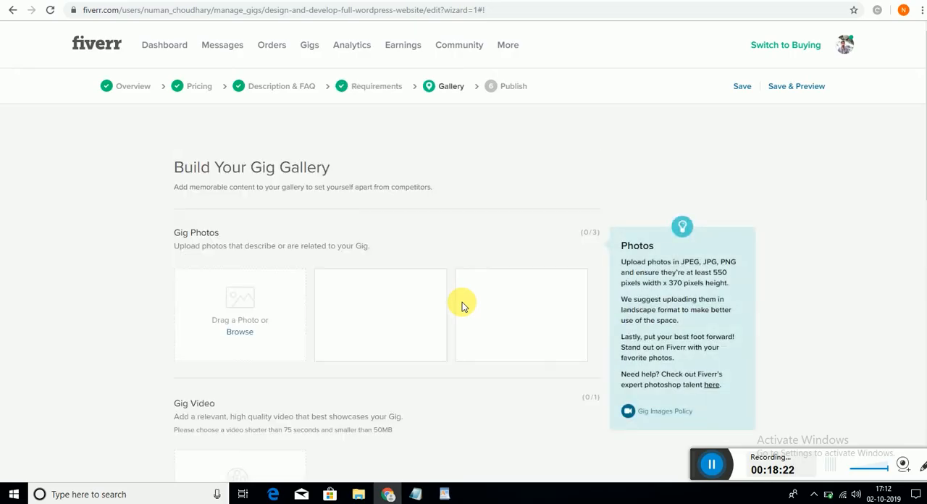
# - Upload the WordPress image as the primary gig photo and save the gallery without a video or PDF
pyautogui.click(236, 333)
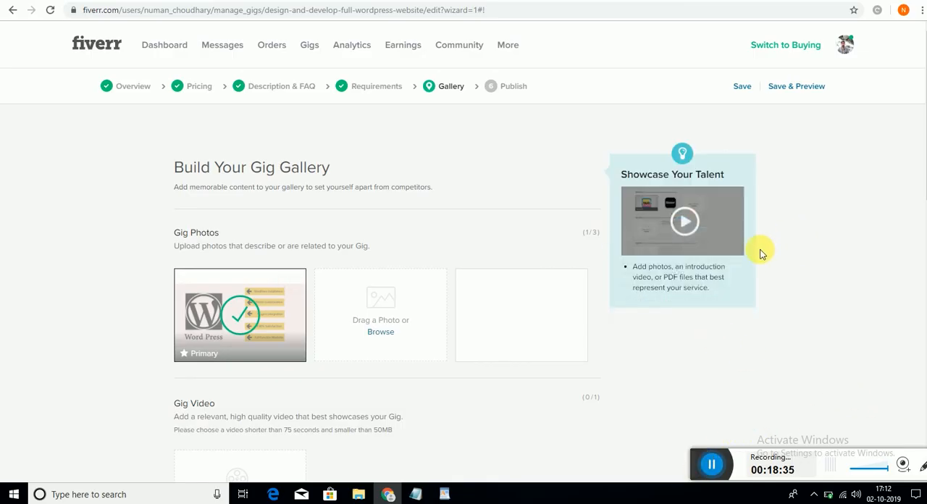
pyautogui.scroll(-6, 761, 253)
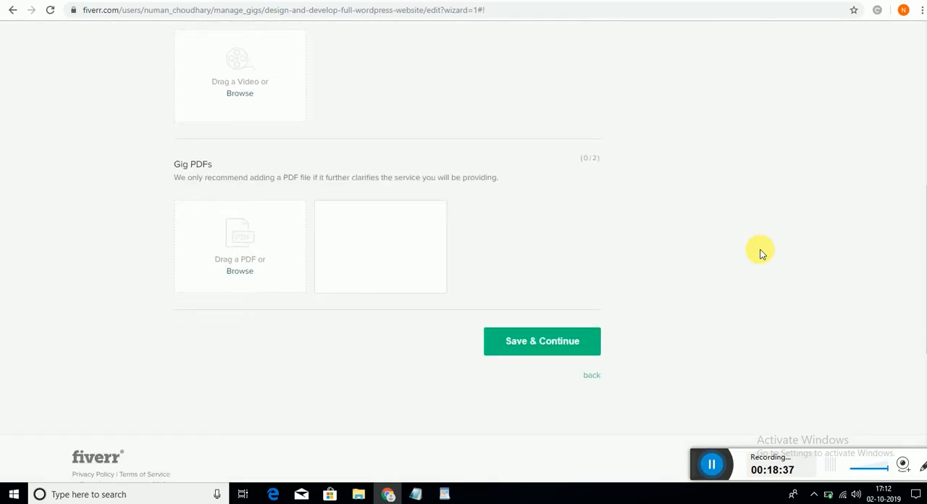
pyautogui.scroll(1, 761, 254)
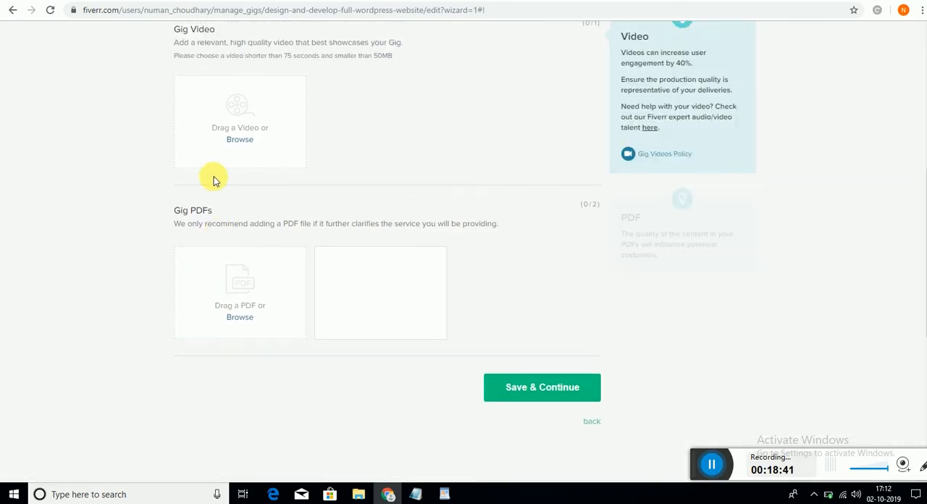
pyautogui.scroll(2, 324, 132)
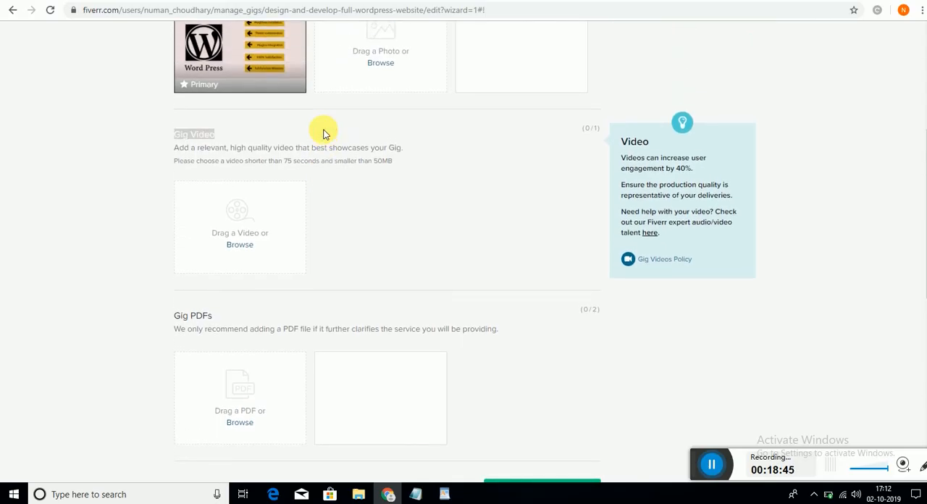
pyautogui.scroll(-3, 324, 132)
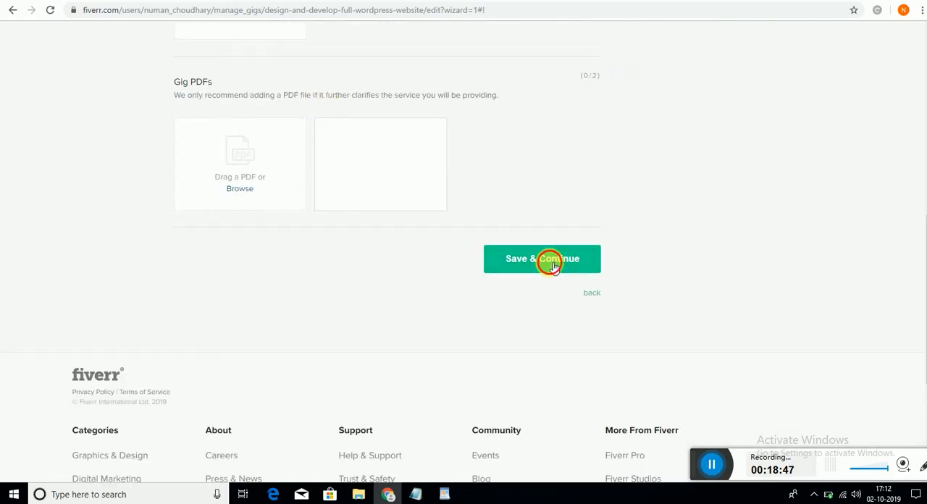
pyautogui.click(552, 266)
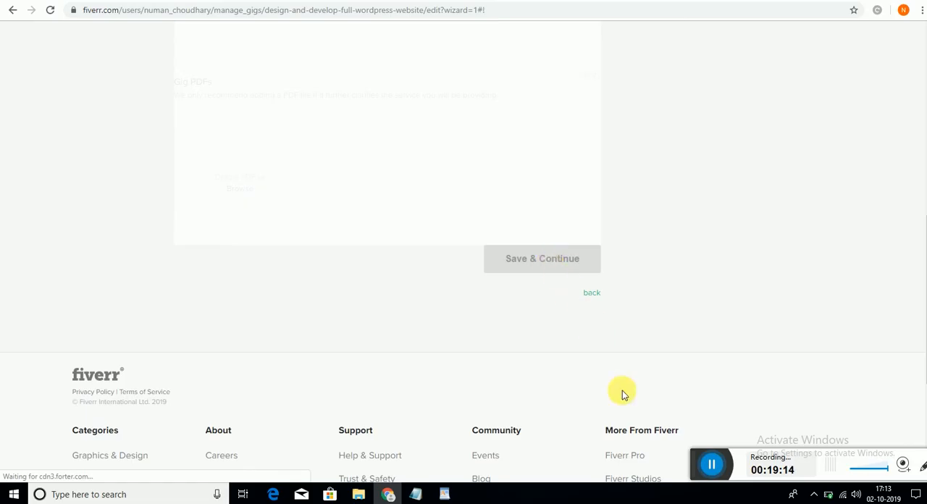
# - Reload the gig editing page and publish the gig
pyautogui.moveTo(710, 463); pyautogui.dragTo(324, 436)
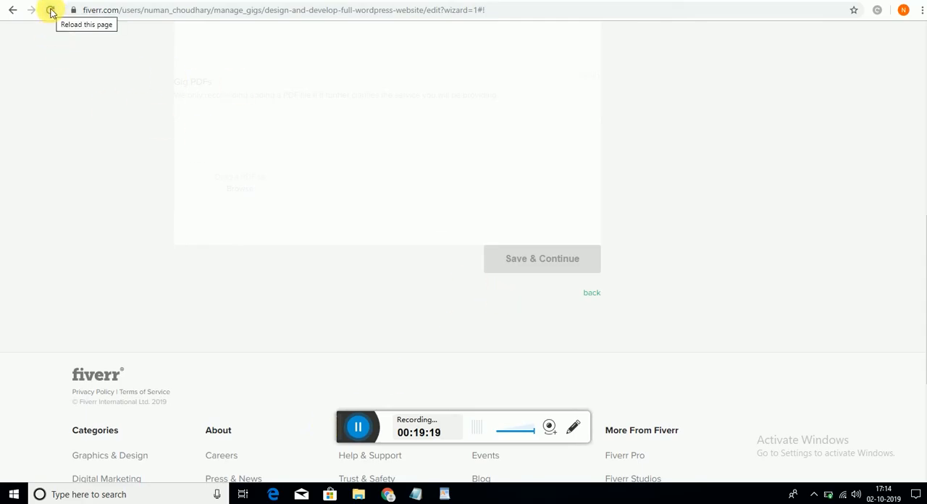
pyautogui.click(51, 16)
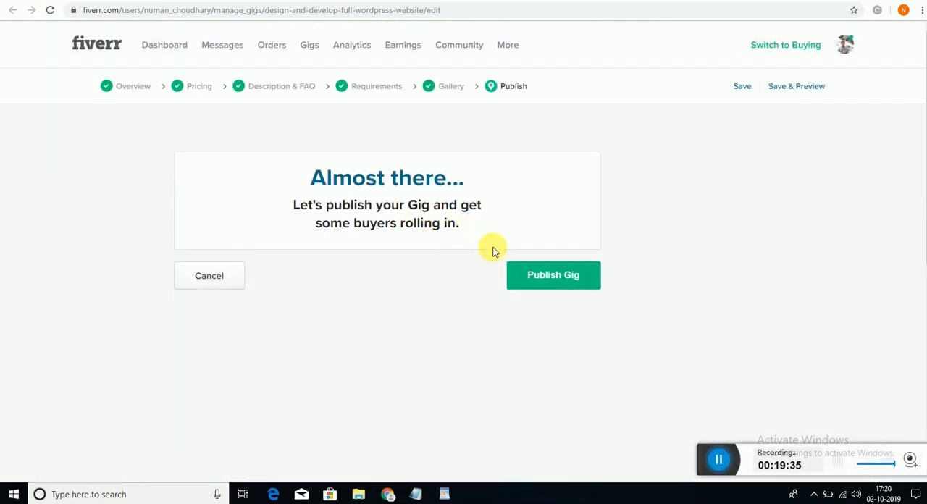
pyautogui.click(550, 280)
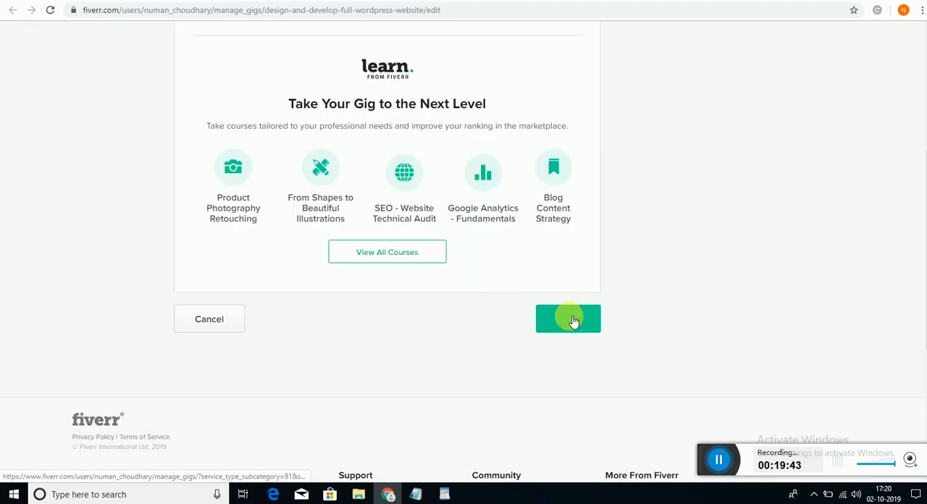
pyautogui.click(573, 320)
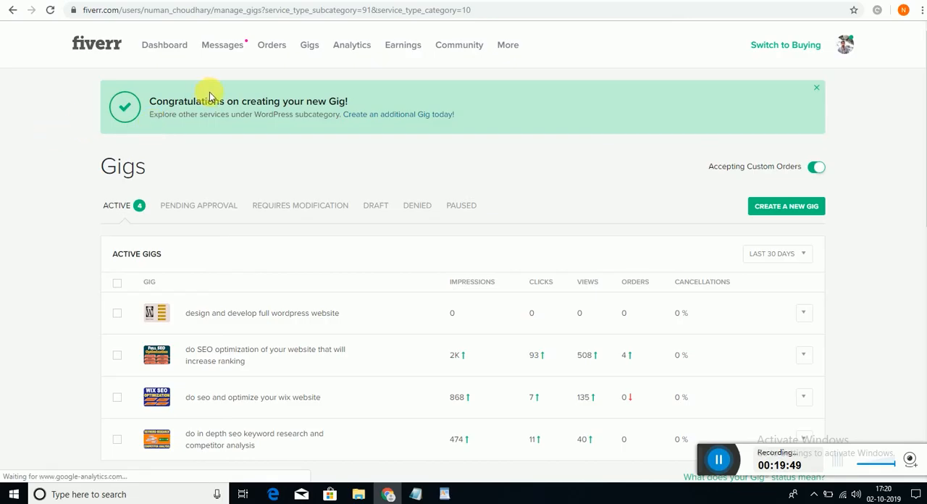
# - Open the preview of the "design and develop full wordpress website" gig from the active gigs list
pyautogui.moveTo(152, 102); pyautogui.dragTo(381, 122)
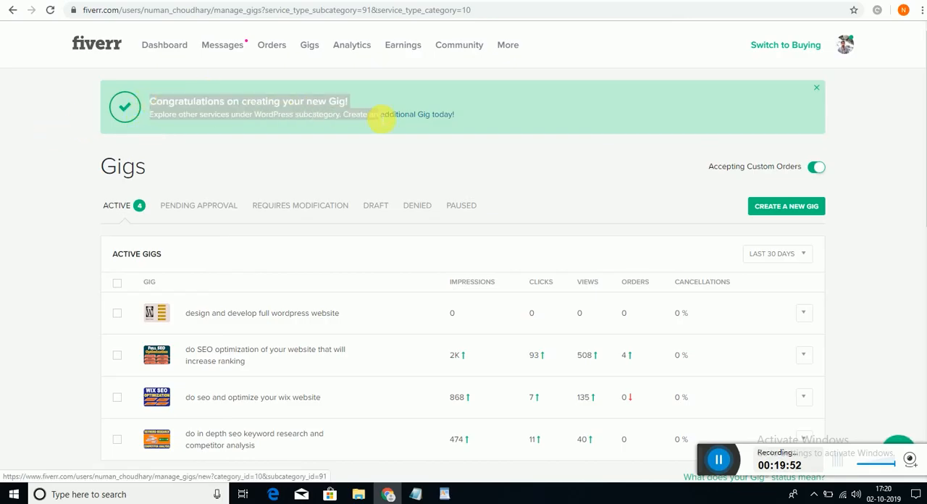
pyautogui.moveTo(460, 116); pyautogui.dragTo(497, 121)
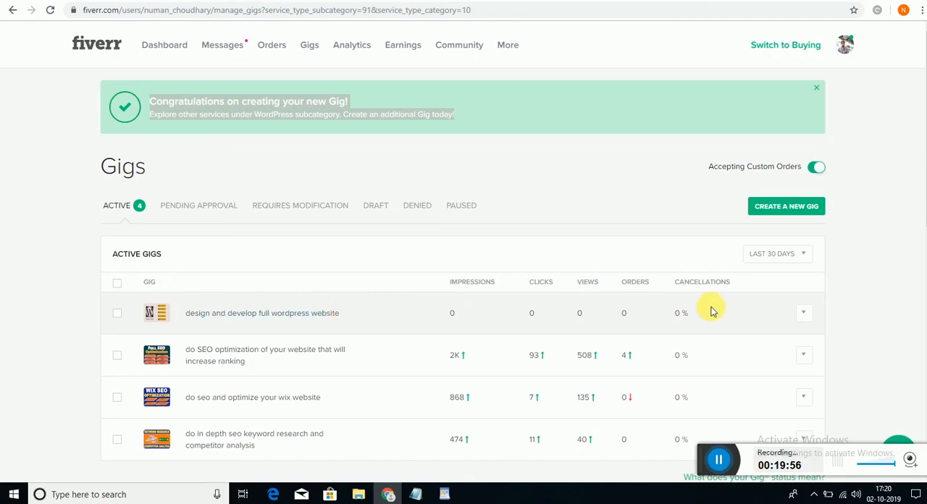
pyautogui.click(808, 313)
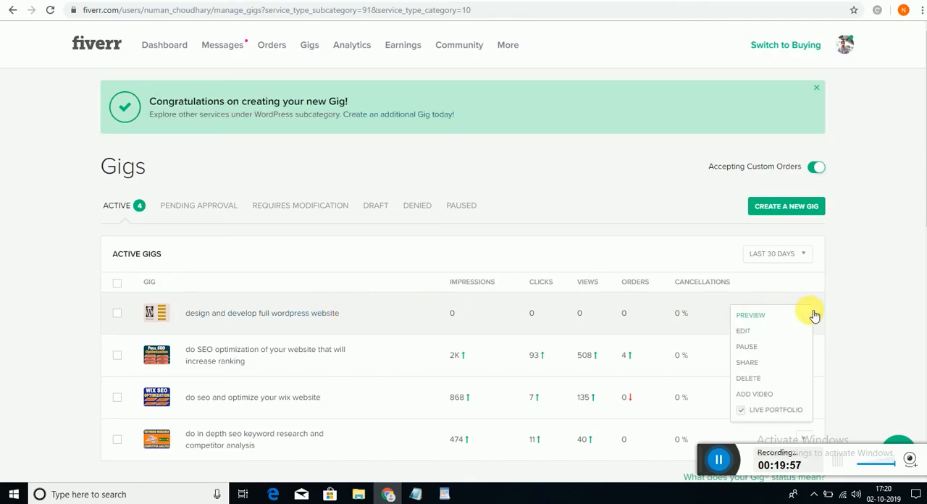
pyautogui.click(768, 316)
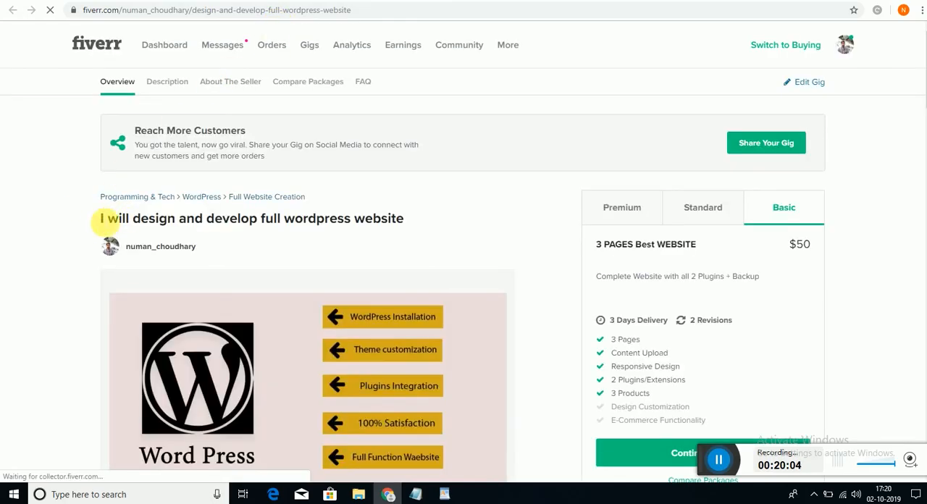
# - Review the published gig's title, photo, Basic package and About This Gig description
pyautogui.moveTo(101, 219); pyautogui.dragTo(400, 222)
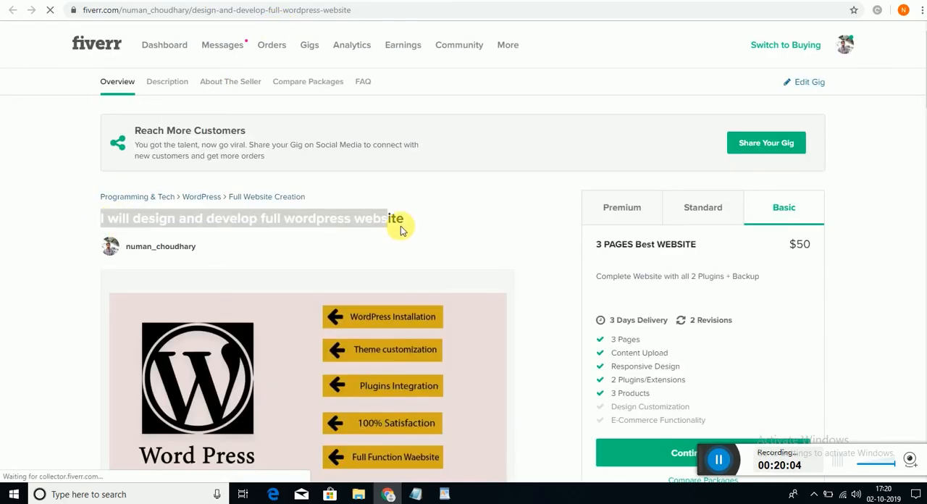
pyautogui.click(81, 216)
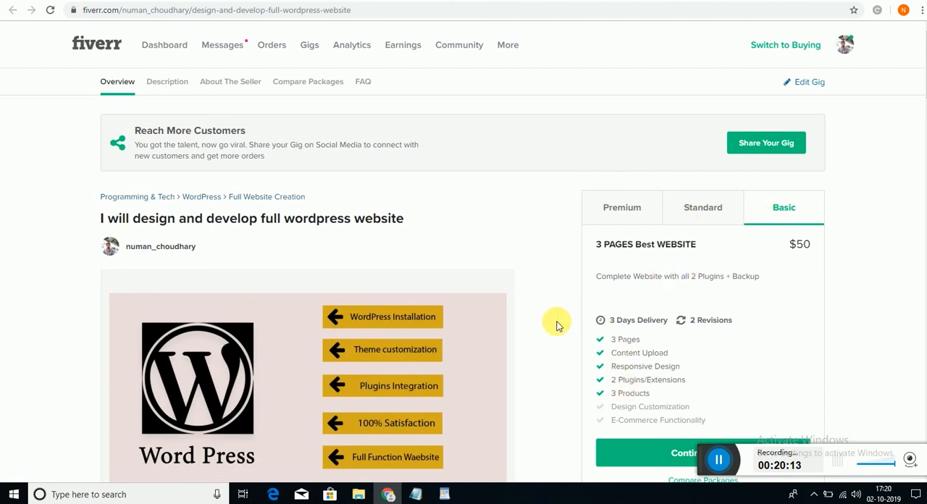
pyautogui.scroll(-4, 556, 326)
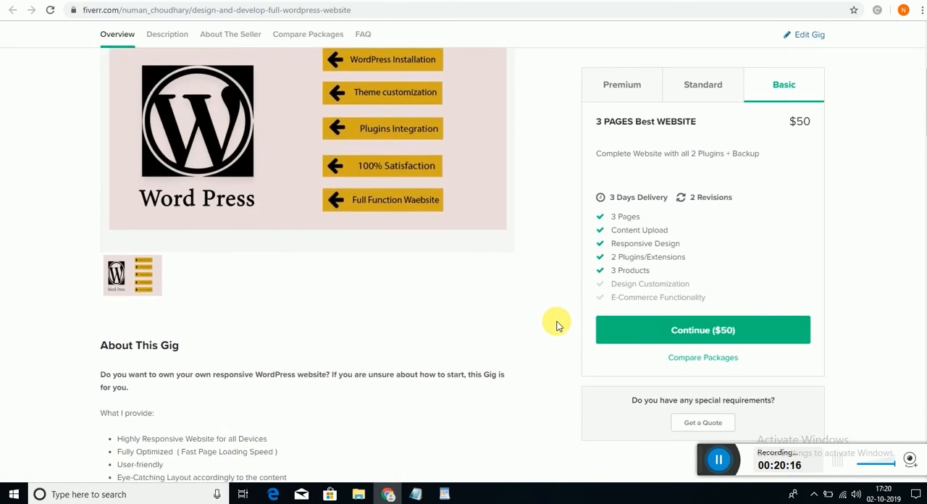
pyautogui.scroll(-3, 556, 326)
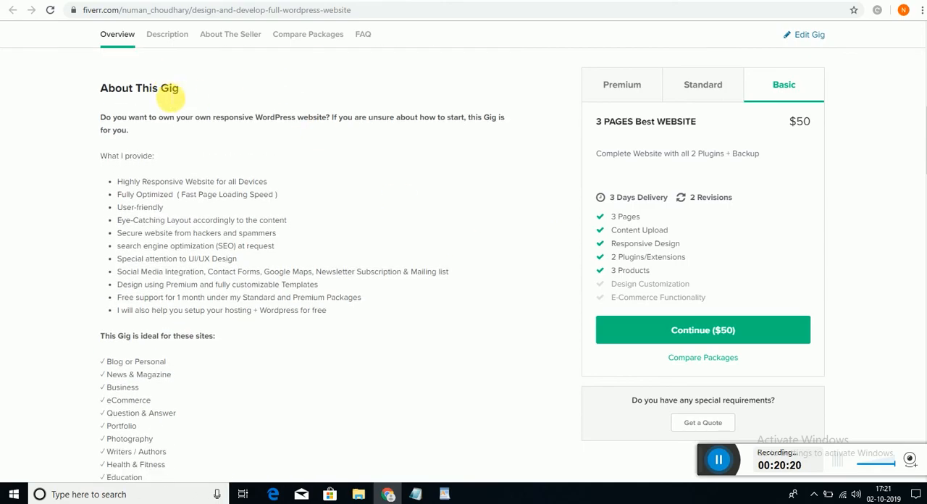
pyautogui.moveTo(181, 93); pyautogui.dragTo(97, 96)
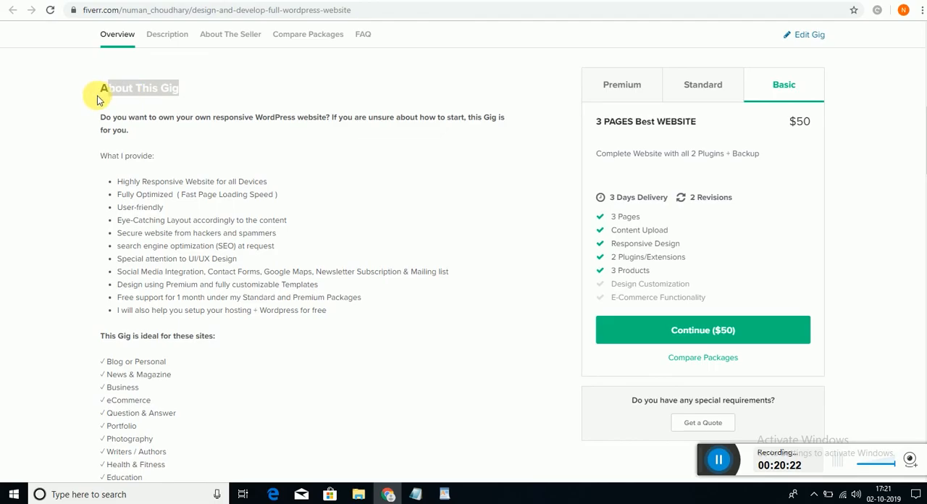
pyautogui.click(92, 192)
pyautogui.scroll(-4, 92, 196)
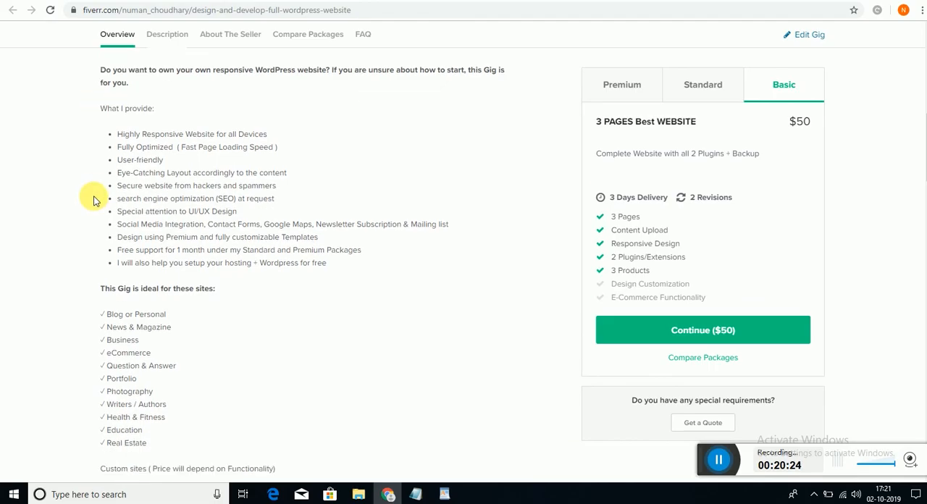
# - Review the package comparison, FAQ and related tags on the gig page, and return to its beginning
pyautogui.scroll(-7, 92, 200)
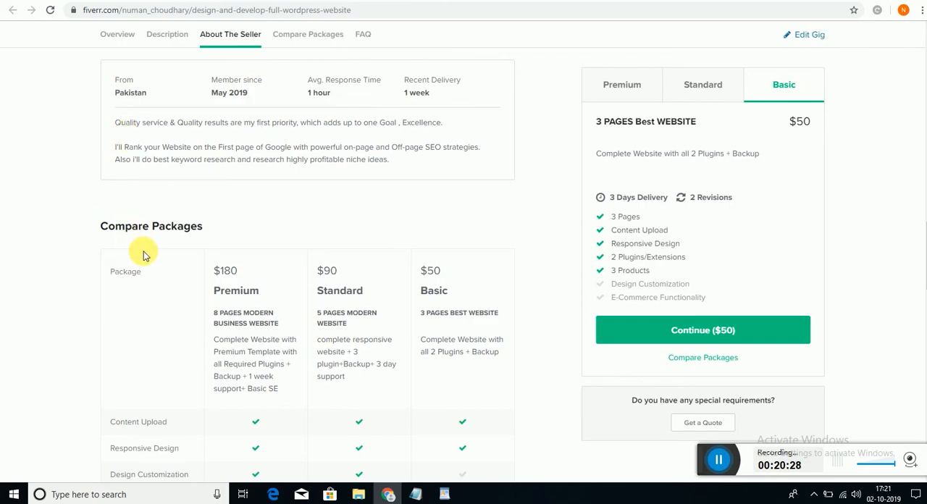
pyautogui.scroll(-1, 142, 254)
pyautogui.scroll(-1, 143, 254)
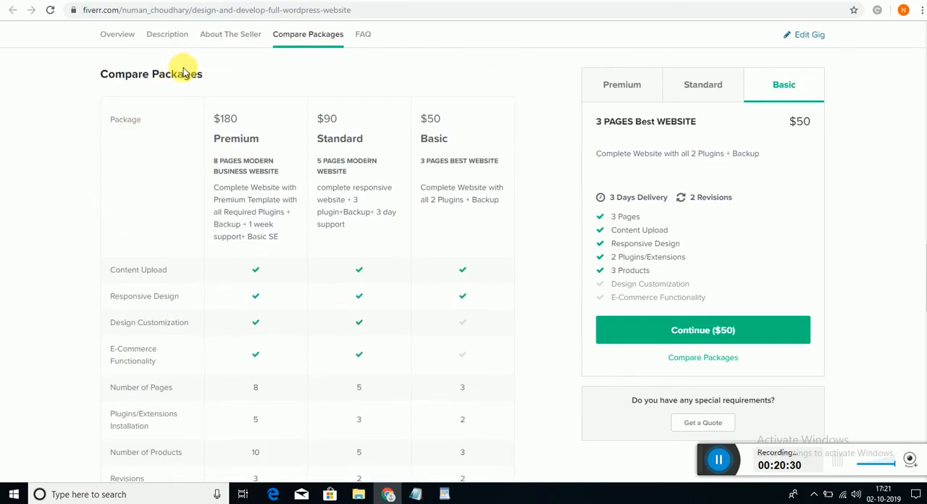
pyautogui.moveTo(178, 74); pyautogui.dragTo(108, 77)
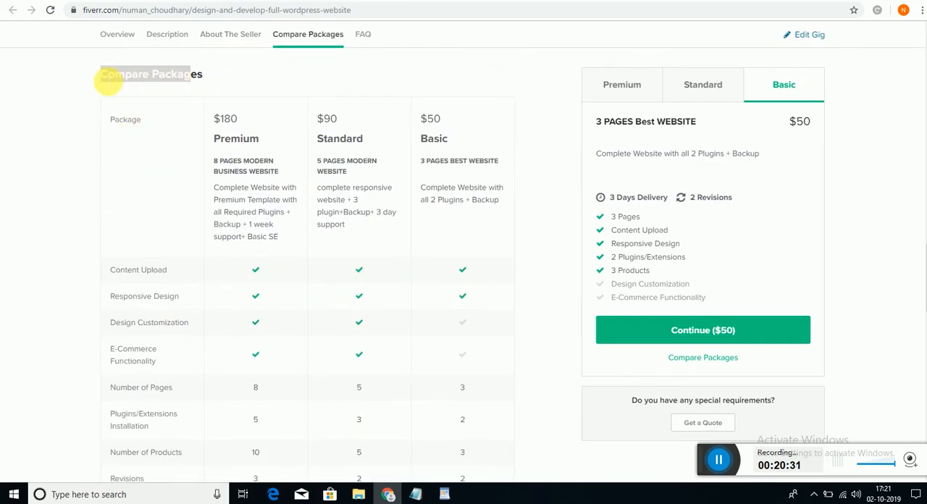
pyautogui.click(60, 111)
pyautogui.scroll(-7, 60, 111)
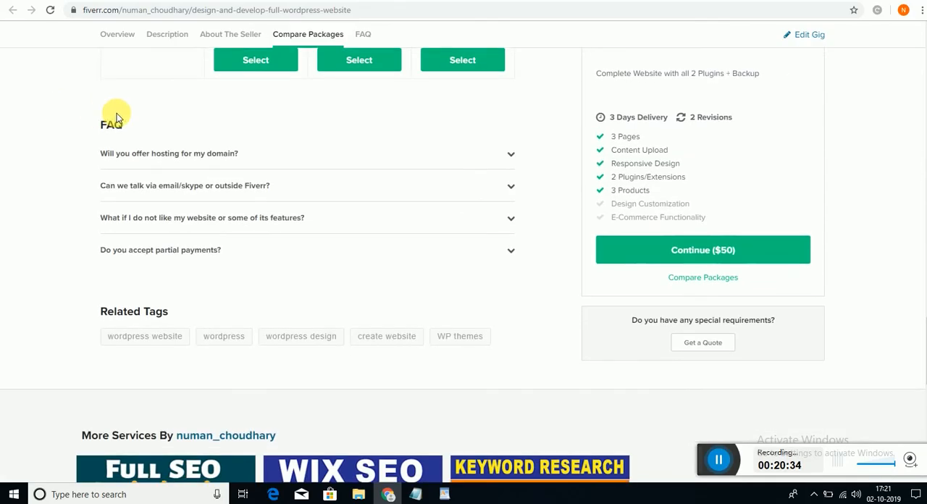
pyautogui.moveTo(126, 123); pyautogui.dragTo(87, 124)
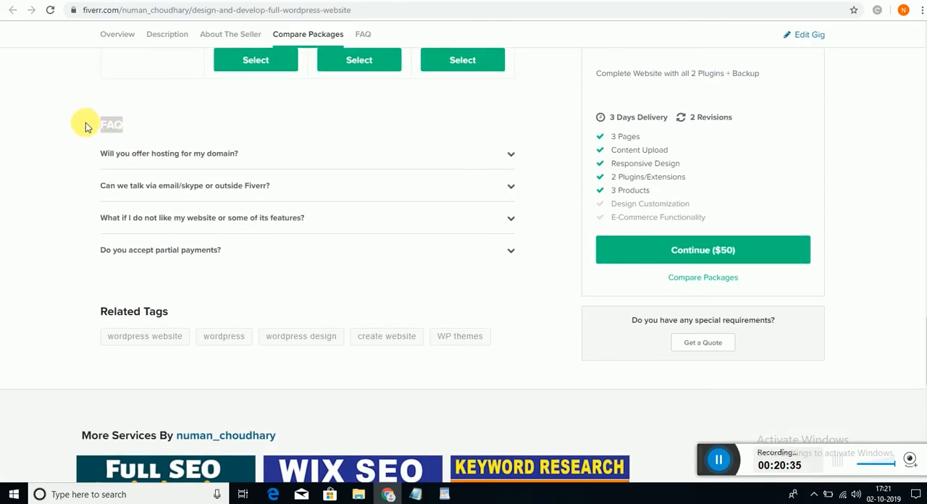
pyautogui.click(72, 186)
pyautogui.scroll(-3, 72, 186)
pyautogui.scroll(3, 82, 192)
pyautogui.moveTo(168, 253); pyautogui.dragTo(98, 261)
pyautogui.doubleClick(97, 257)
pyautogui.click(22, 186)
pyautogui.scroll(7, 22, 186)
pyautogui.scroll(10, 22, 187)
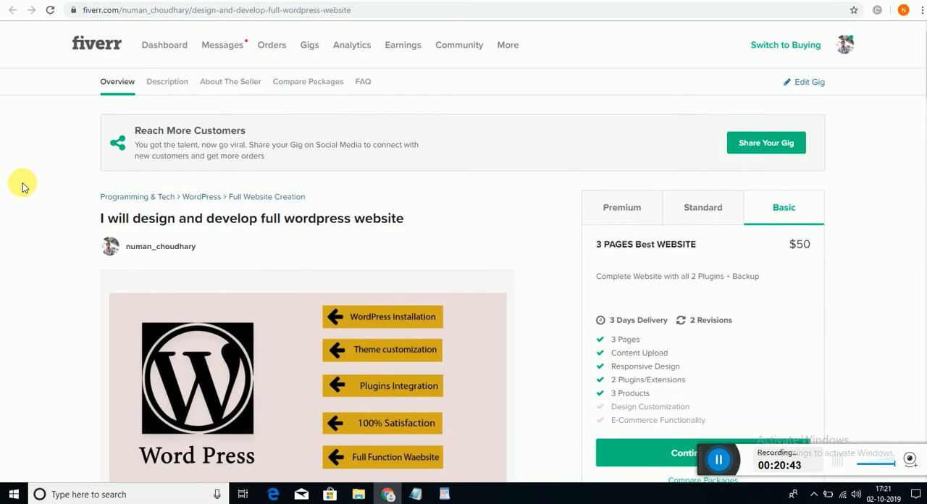